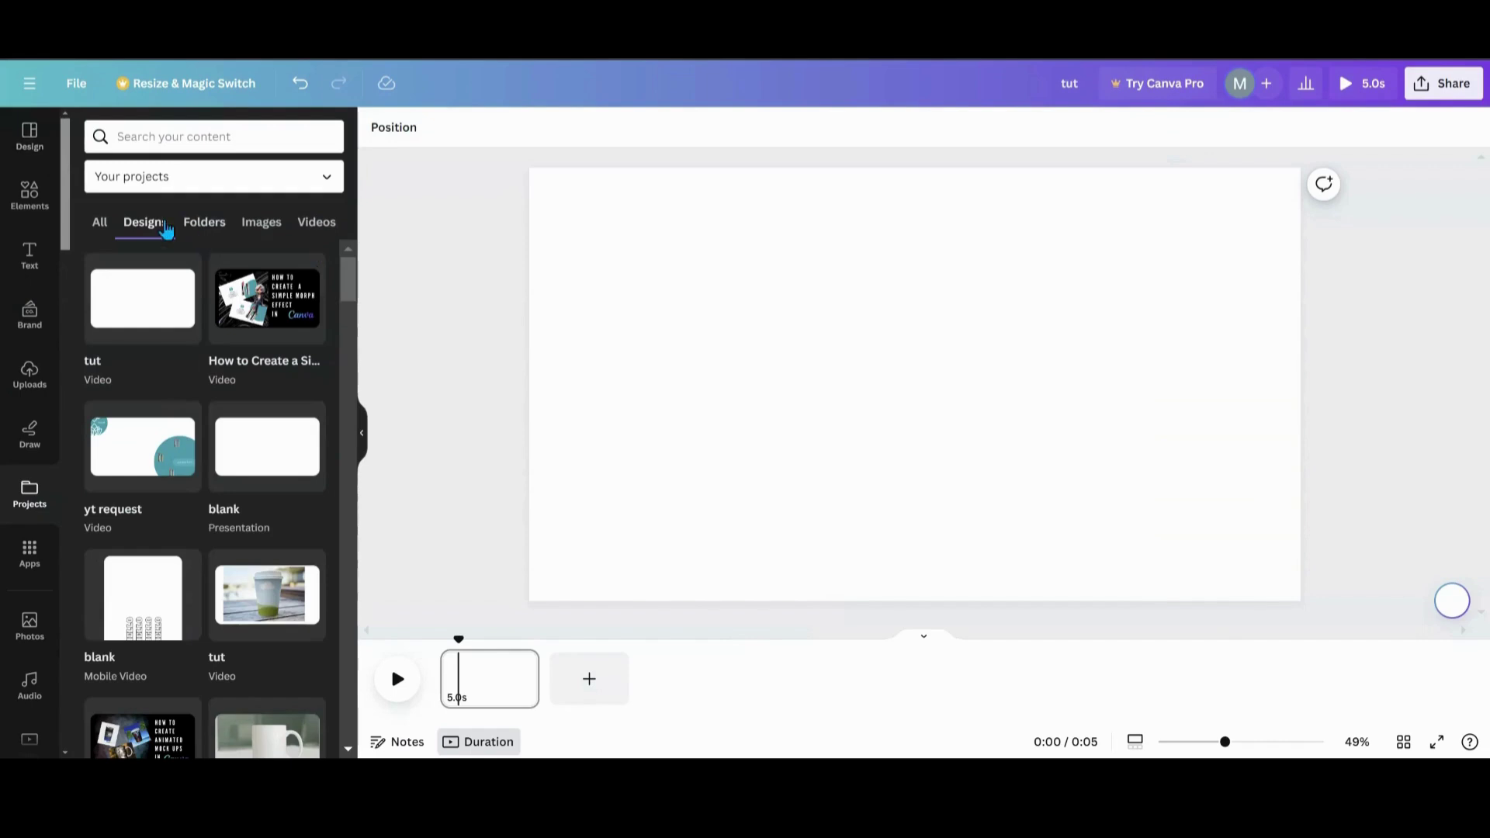
# Step: Apply the first page of the yt request project design to the blank page and nudge the brand logo group slightly to the right
pyautogui.click(126, 492)
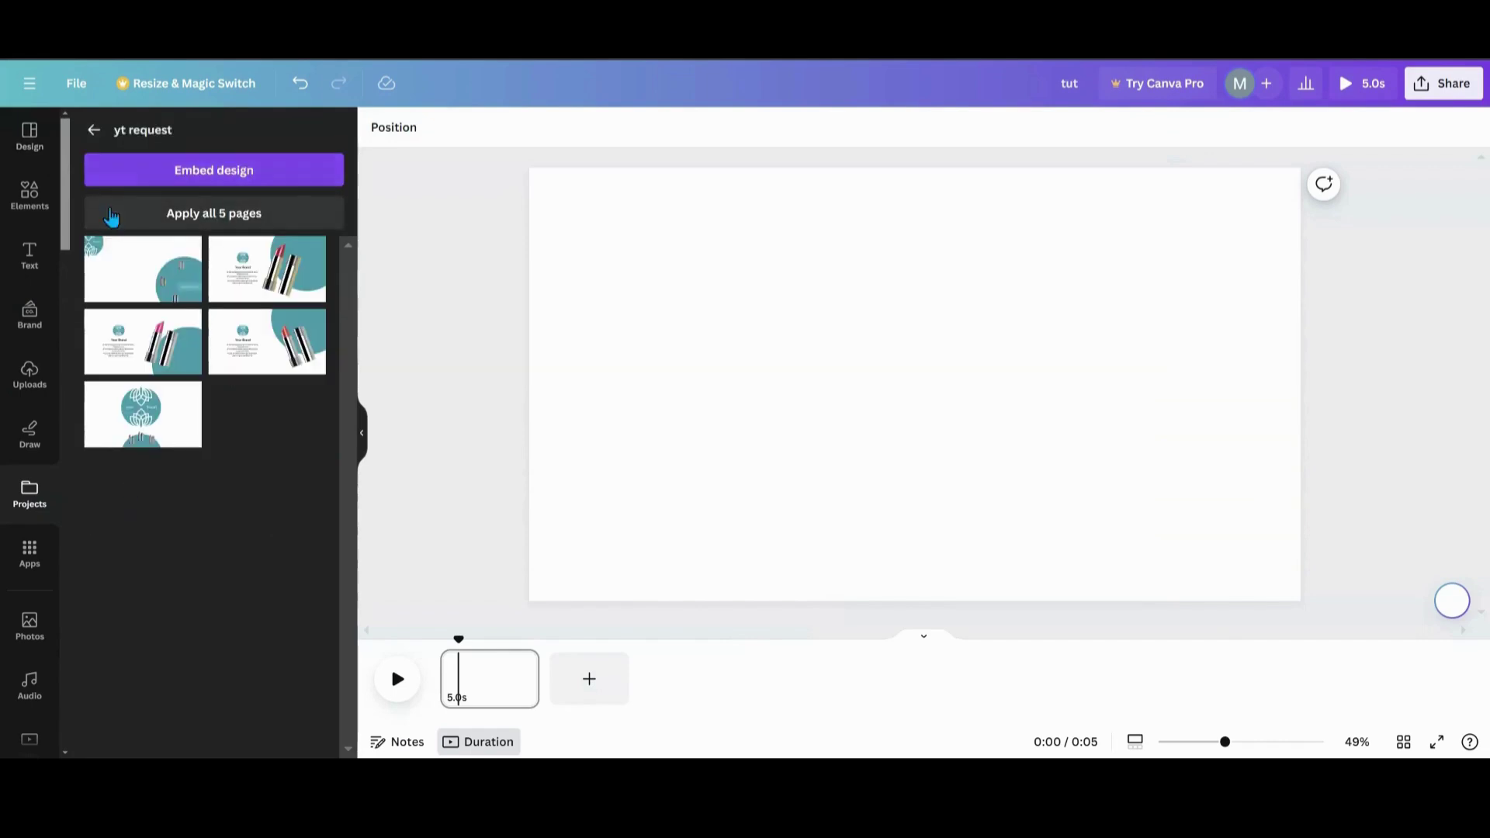
pyautogui.click(128, 290)
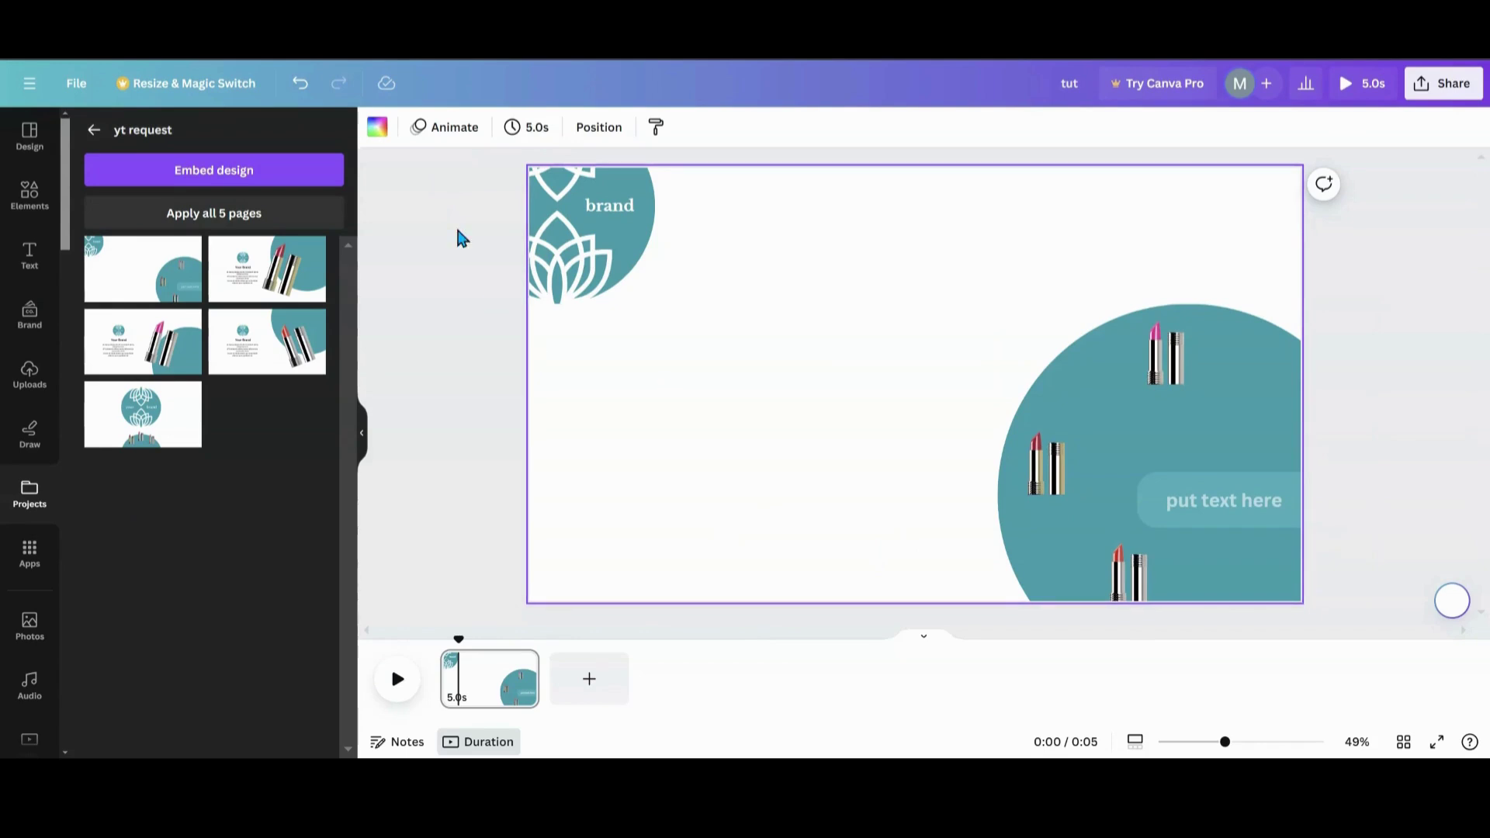
pyautogui.moveTo(600, 254); pyautogui.dragTo(631, 266)
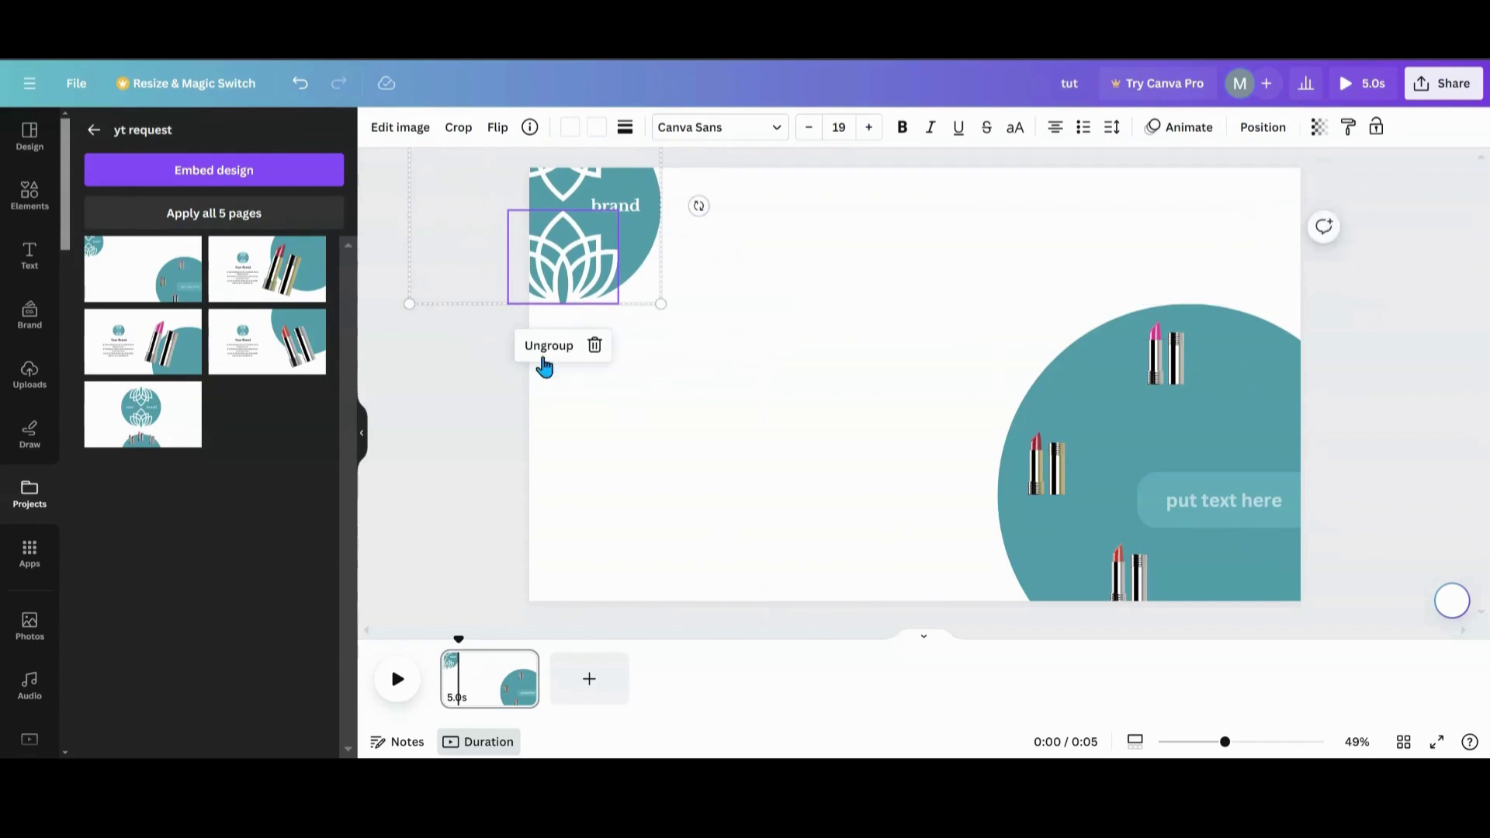
pyautogui.click(500, 399)
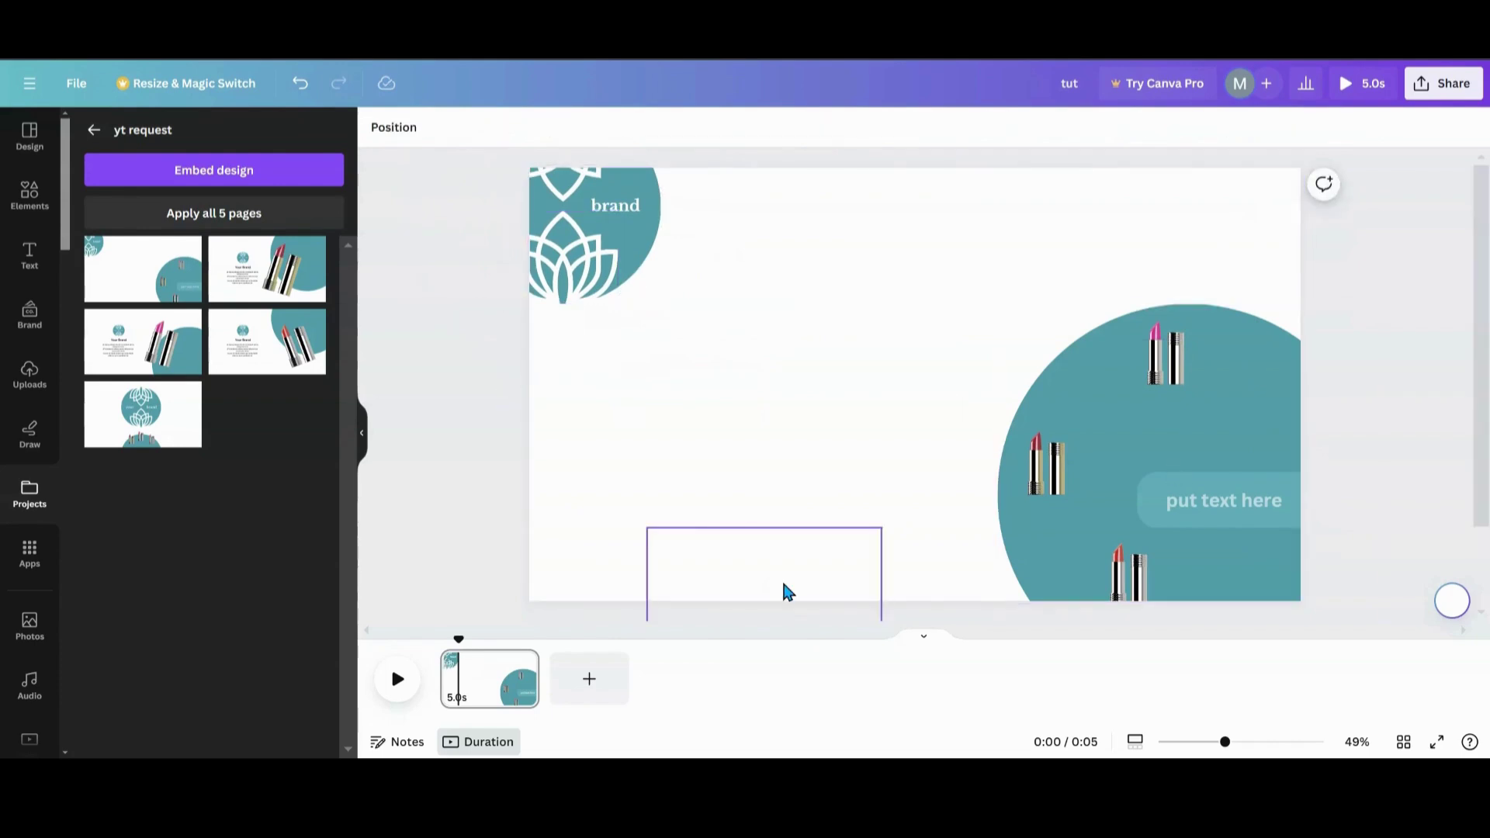
# Step: Move the Your Brand text group from below the page onto the page and ungroup it
pyautogui.moveTo(780, 583); pyautogui.dragTo(776, 371)
pyautogui.click(765, 284)
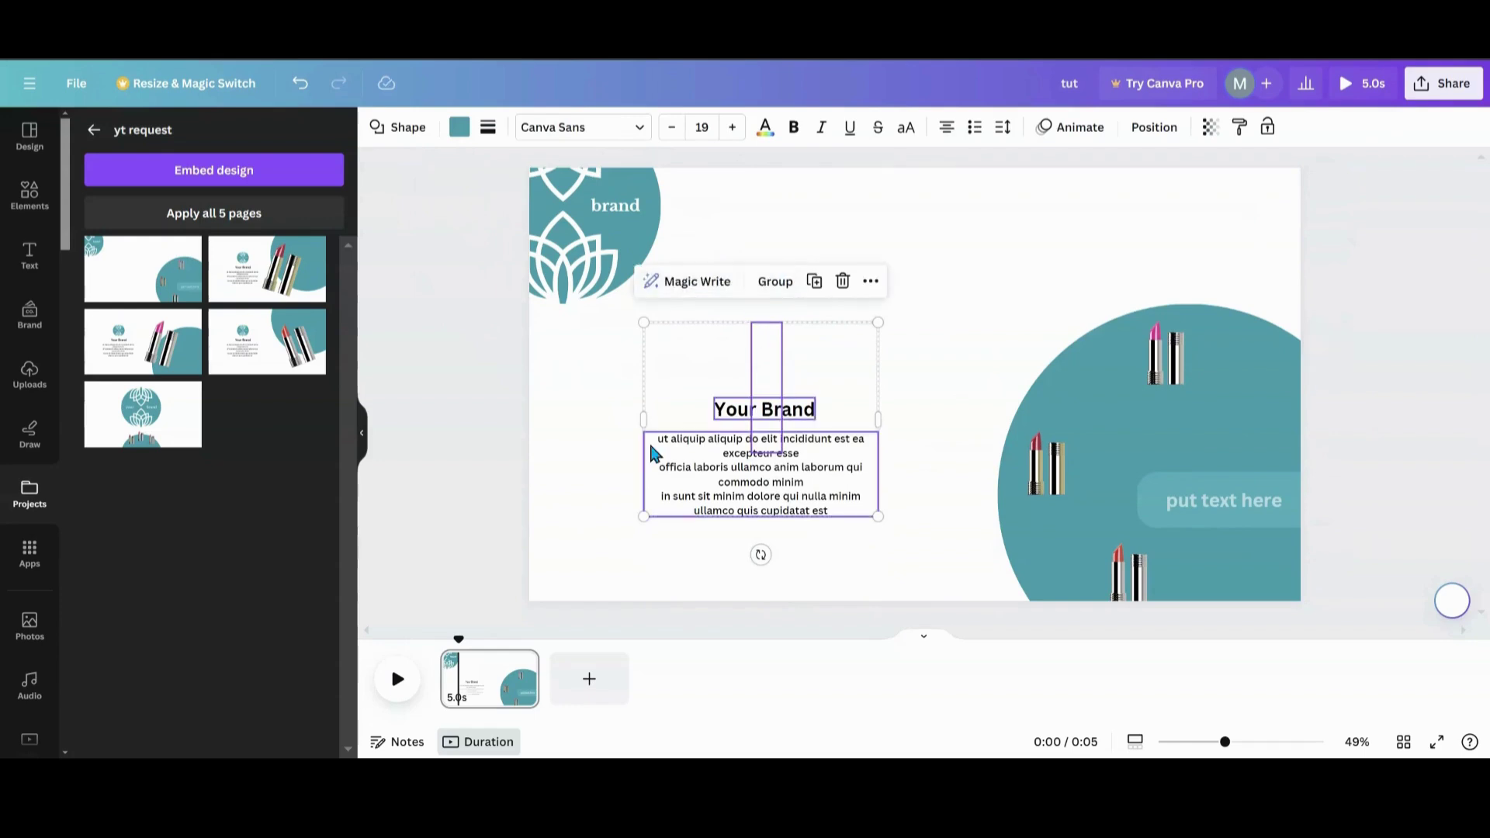
pyautogui.click(604, 492)
pyautogui.click(741, 409)
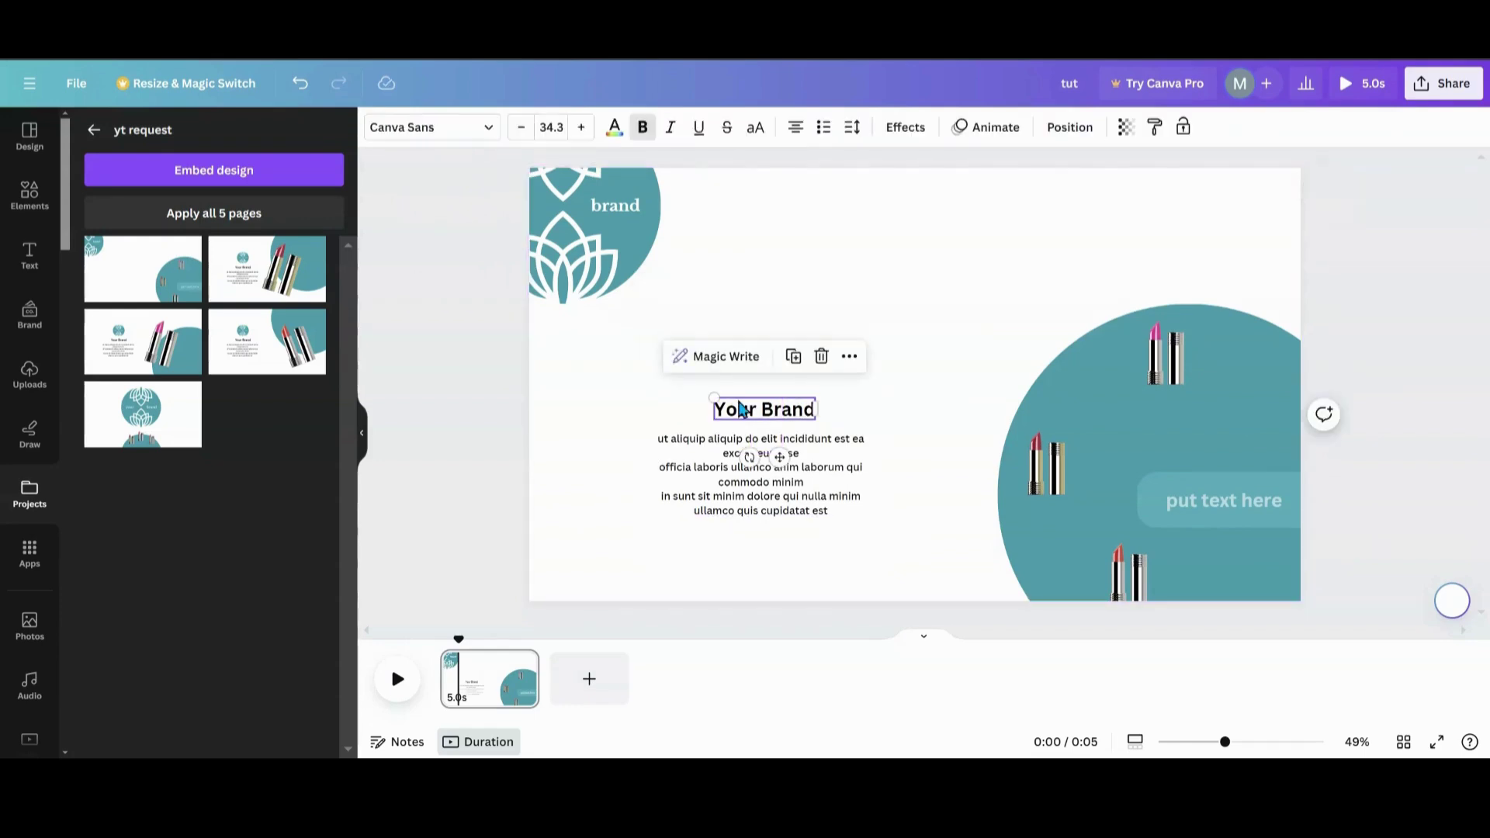
pyautogui.click(686, 484)
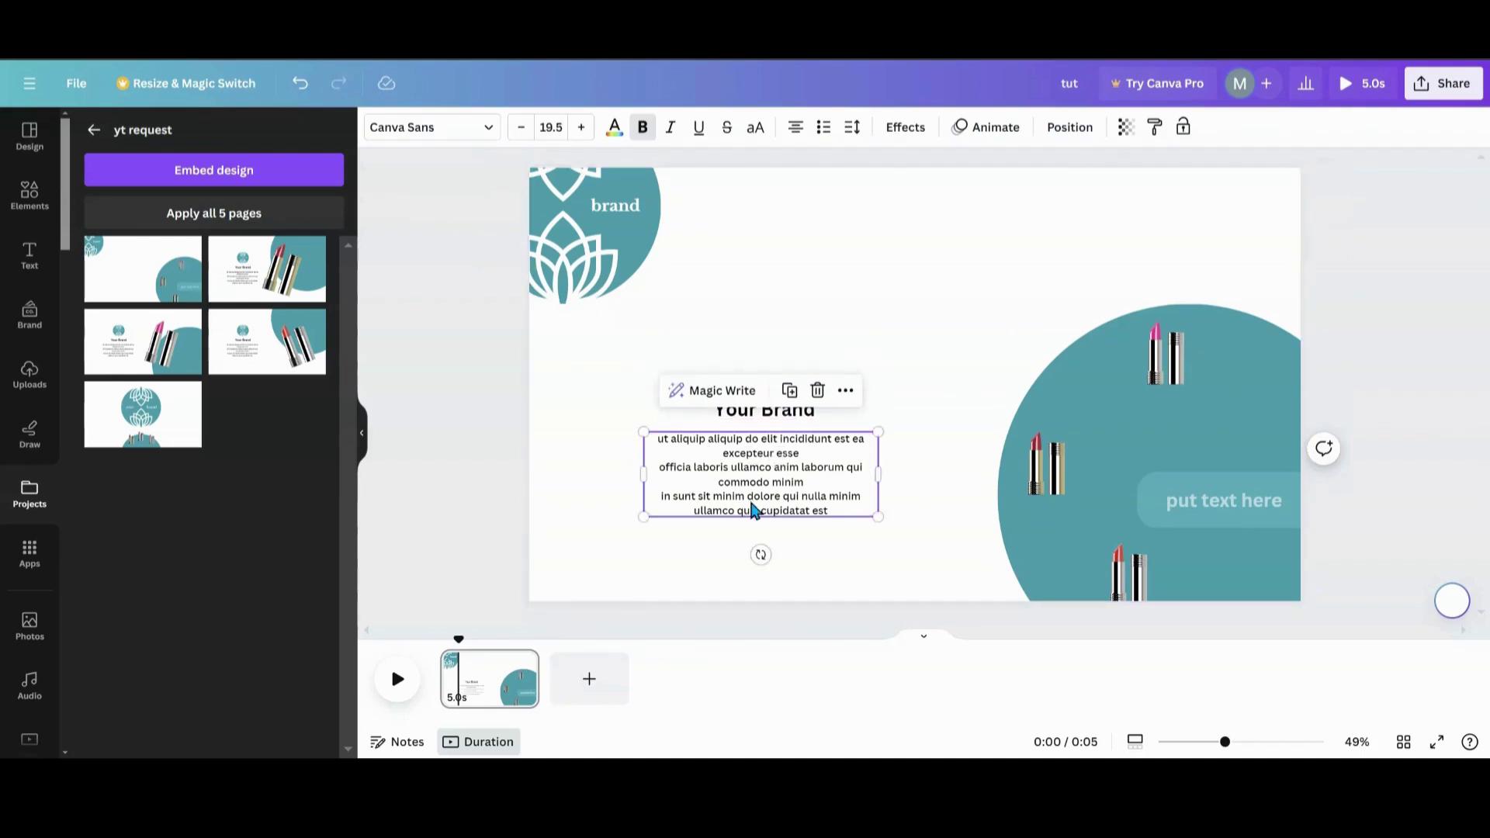
# Step: Set the transparency of the hidden bar above the Your Brand heading to 100 and delete the bar
pyautogui.click(760, 349)
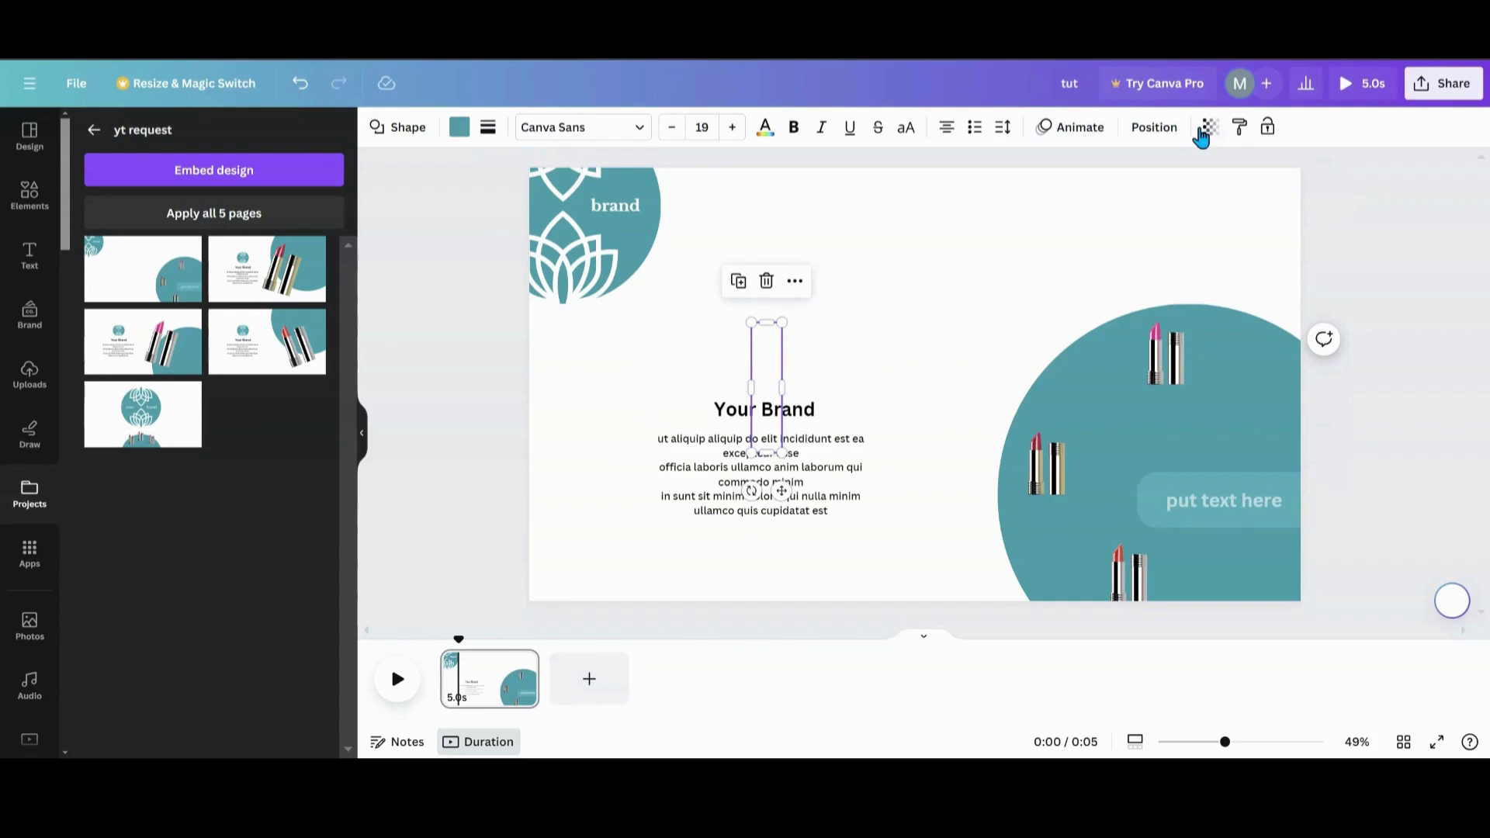
pyautogui.click(1207, 129)
pyautogui.moveTo(1059, 204); pyautogui.dragTo(1222, 191)
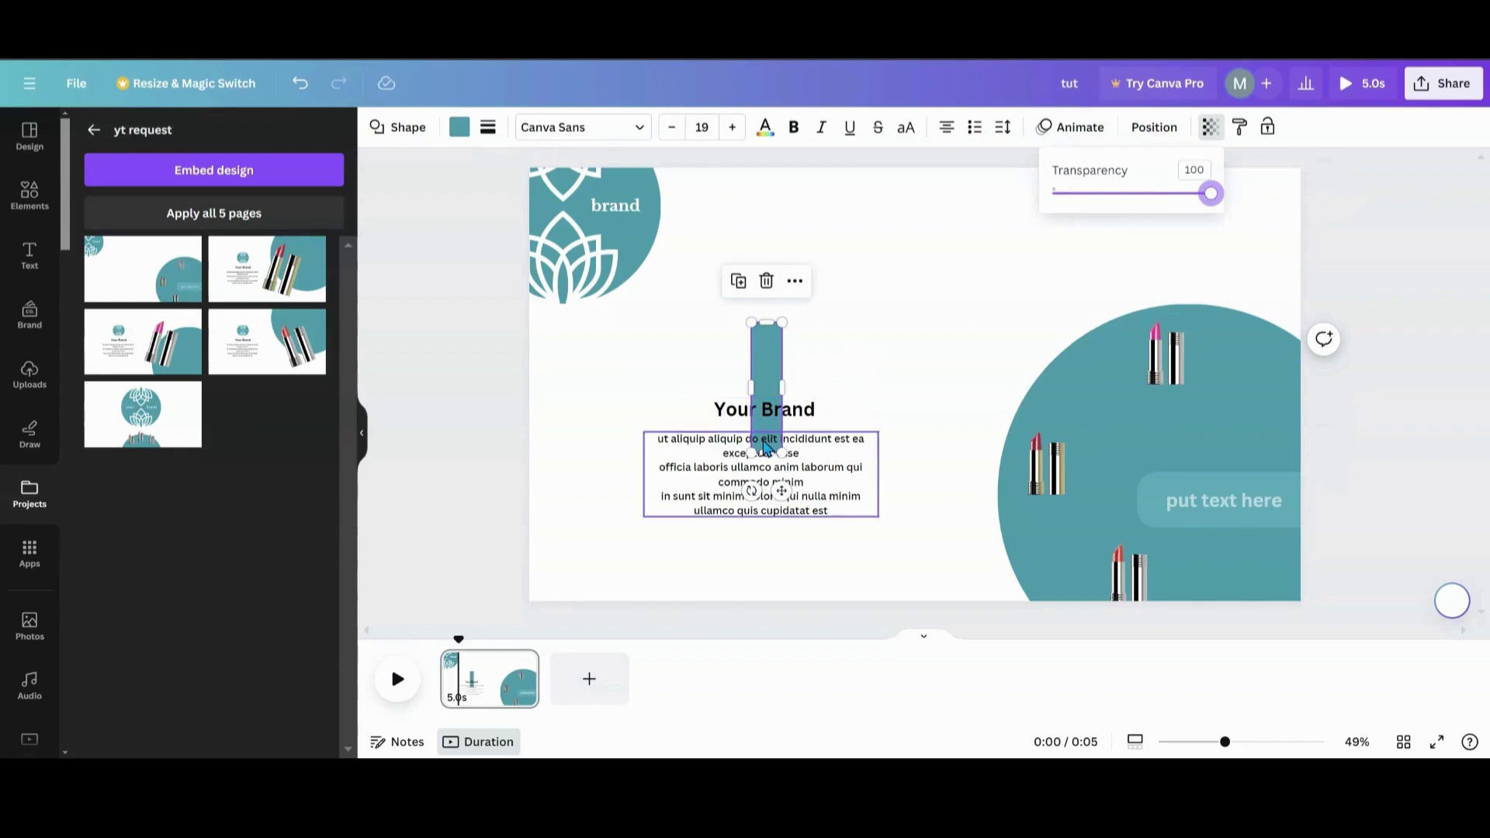
pyautogui.click(29, 203)
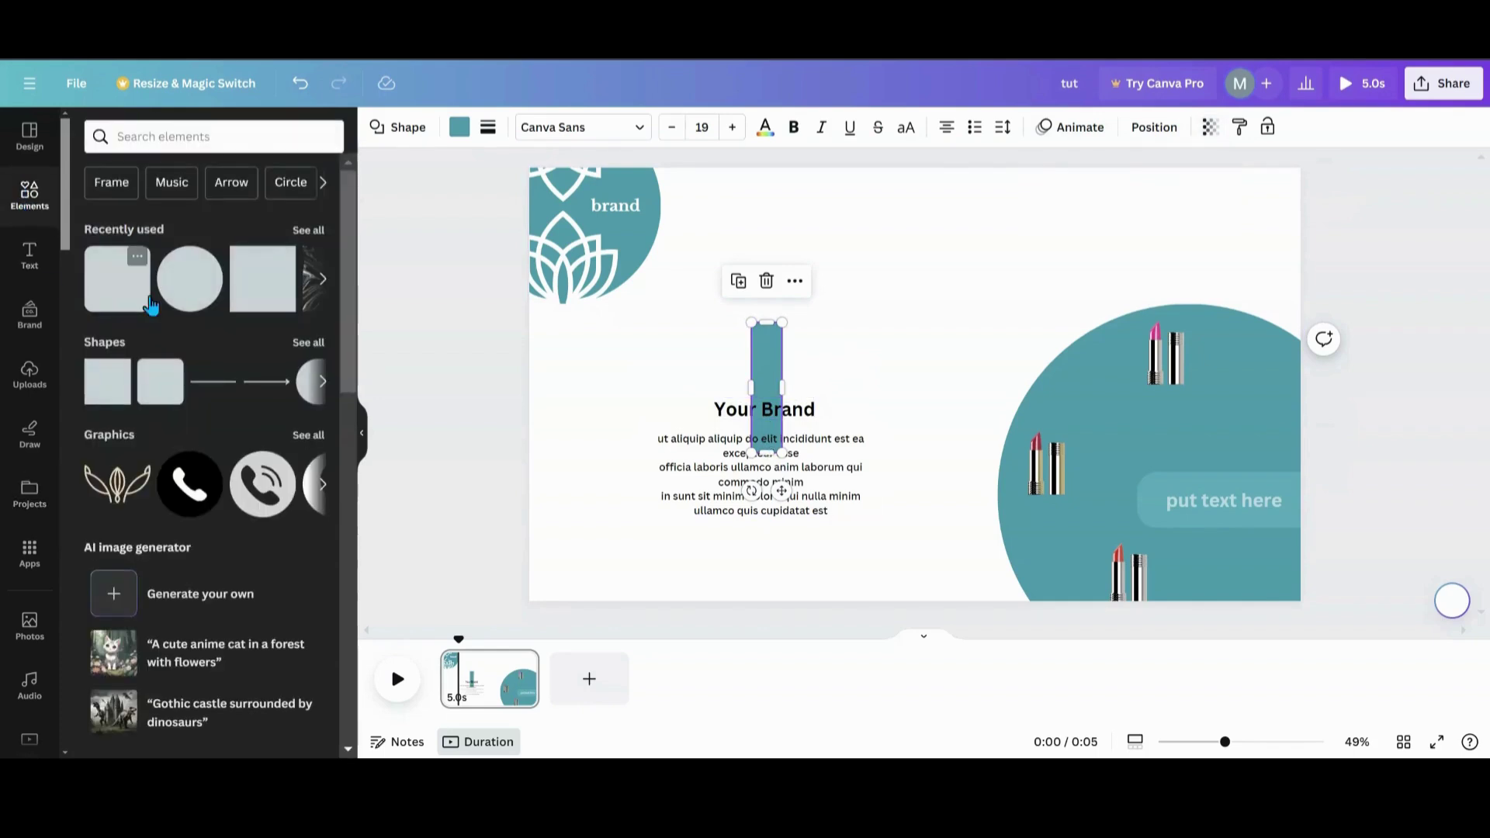
pyautogui.click(766, 281)
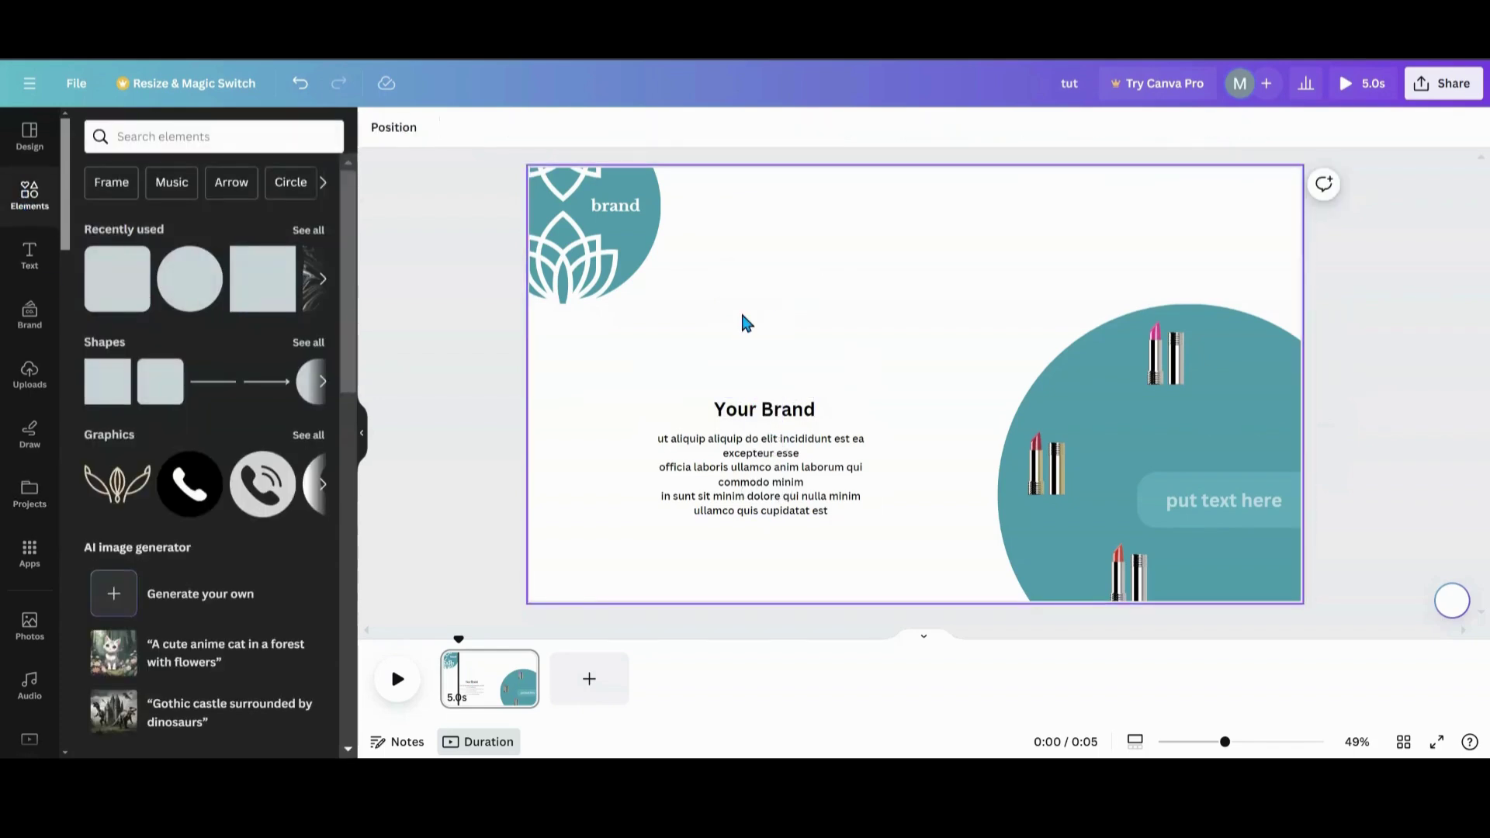
# Step: Add a square narrowed into a vertical bar rising above the Your Brand heading, with its transparency set to 4
pyautogui.click(275, 307)
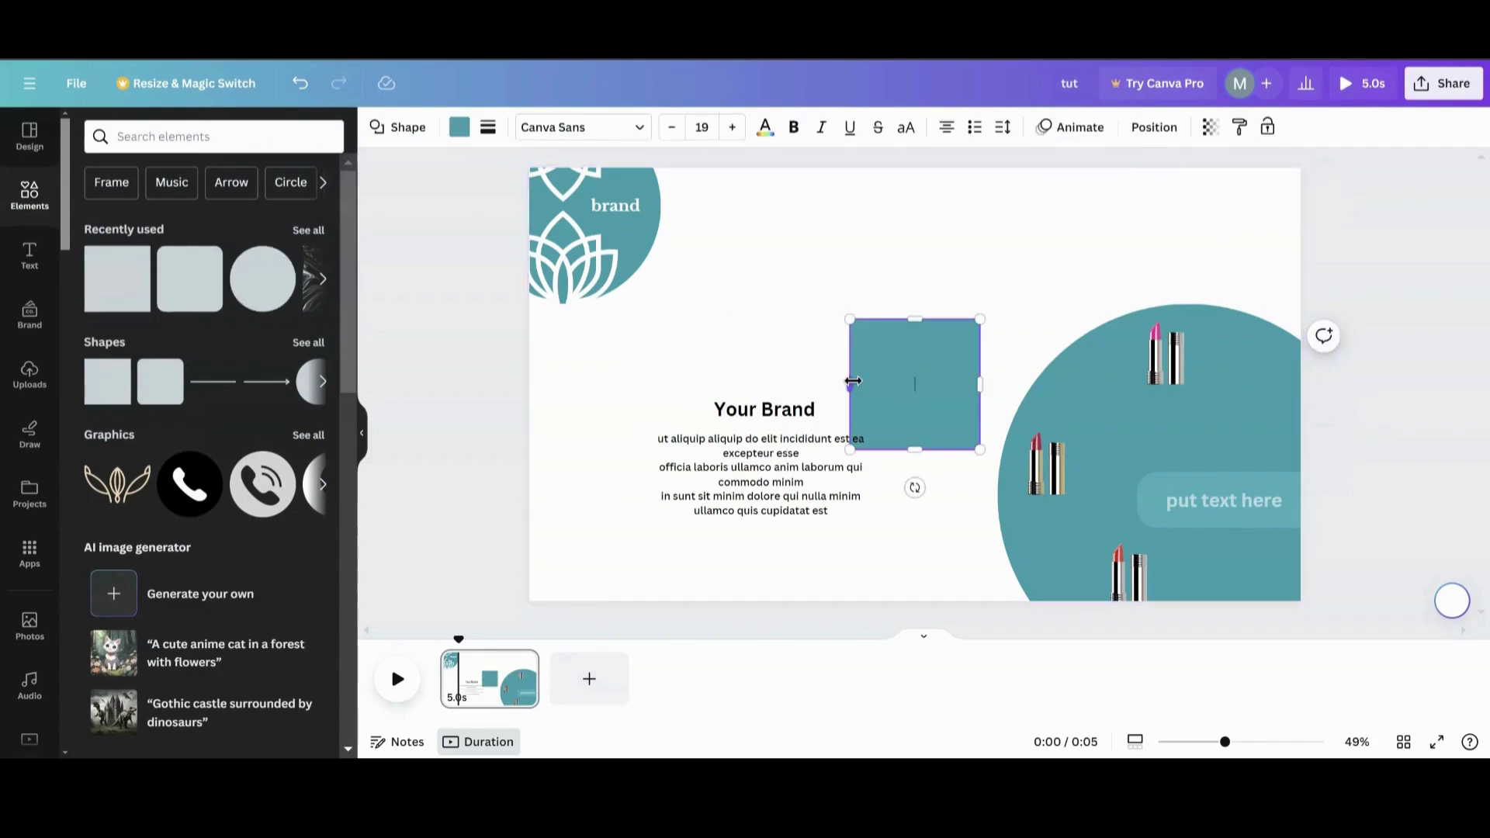
pyautogui.moveTo(850, 384); pyautogui.dragTo(755, 406)
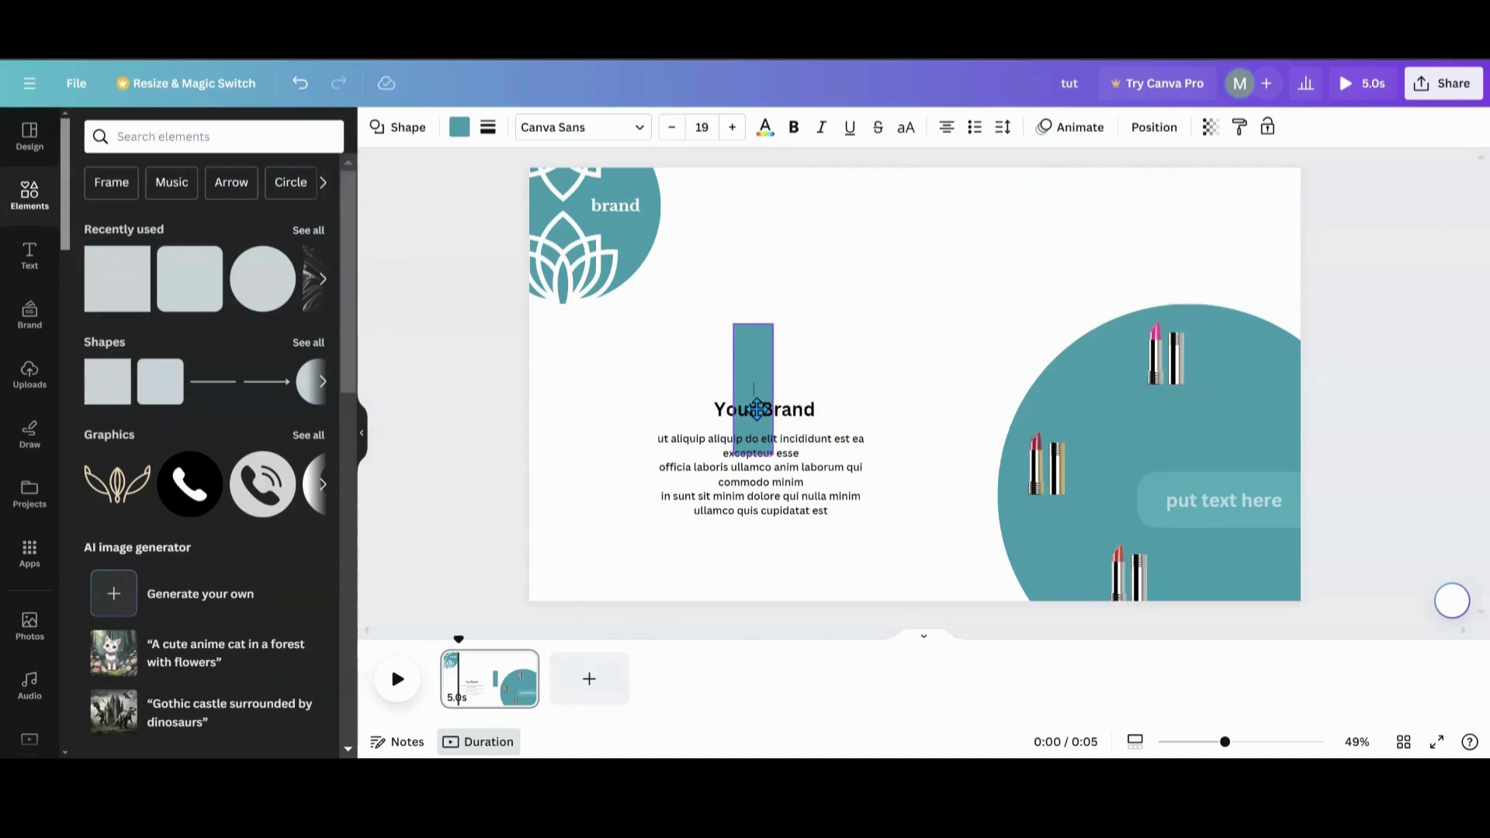
pyautogui.click(1210, 126)
pyautogui.moveTo(1199, 204); pyautogui.dragTo(1079, 197)
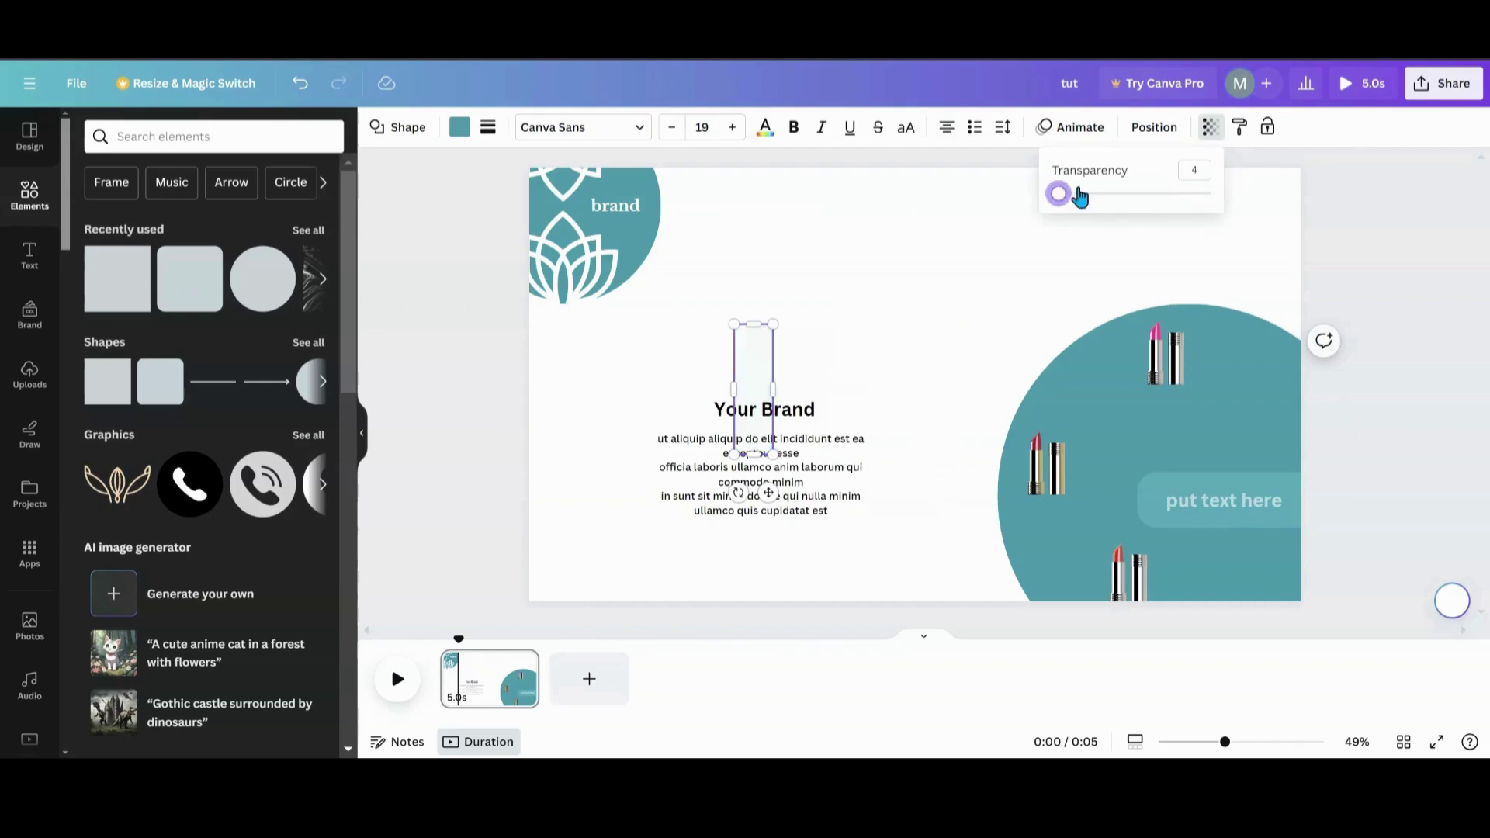
# Step: Group the transparent bar with the Your Brand heading and the body text
pyautogui.click(1154, 128)
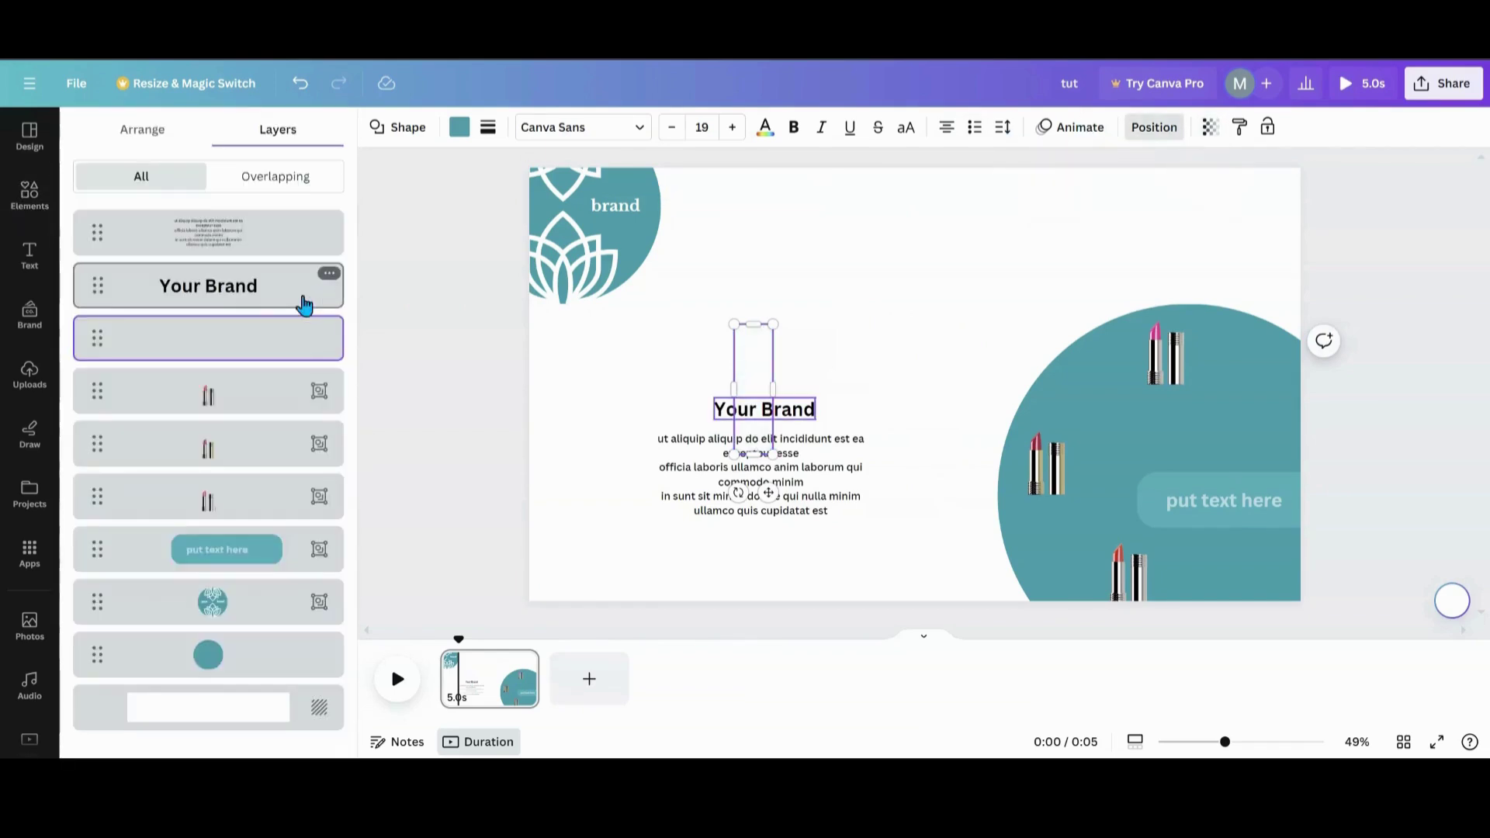
pyautogui.keyDown('shift'); pyautogui.click(235, 284); pyautogui.keyUp('shift')
pyautogui.keyDown('shift'); pyautogui.click(237, 250); pyautogui.keyUp('shift')
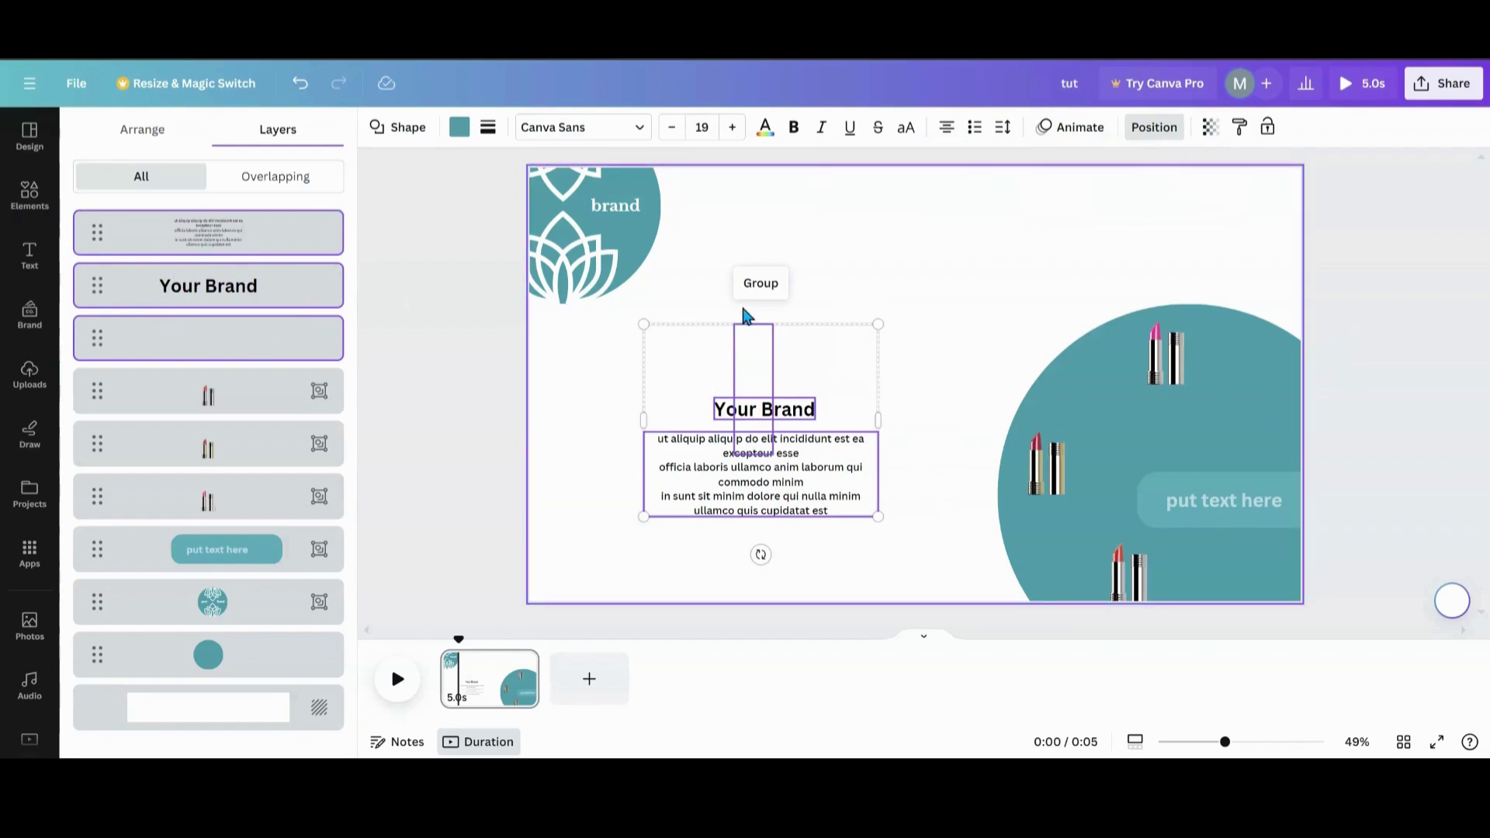
pyautogui.click(758, 293)
# Step: Place the Your Brand group below the page so only its transparent upper part overlaps the page's lower edge
pyautogui.moveTo(760, 345); pyautogui.dragTo(761, 565)
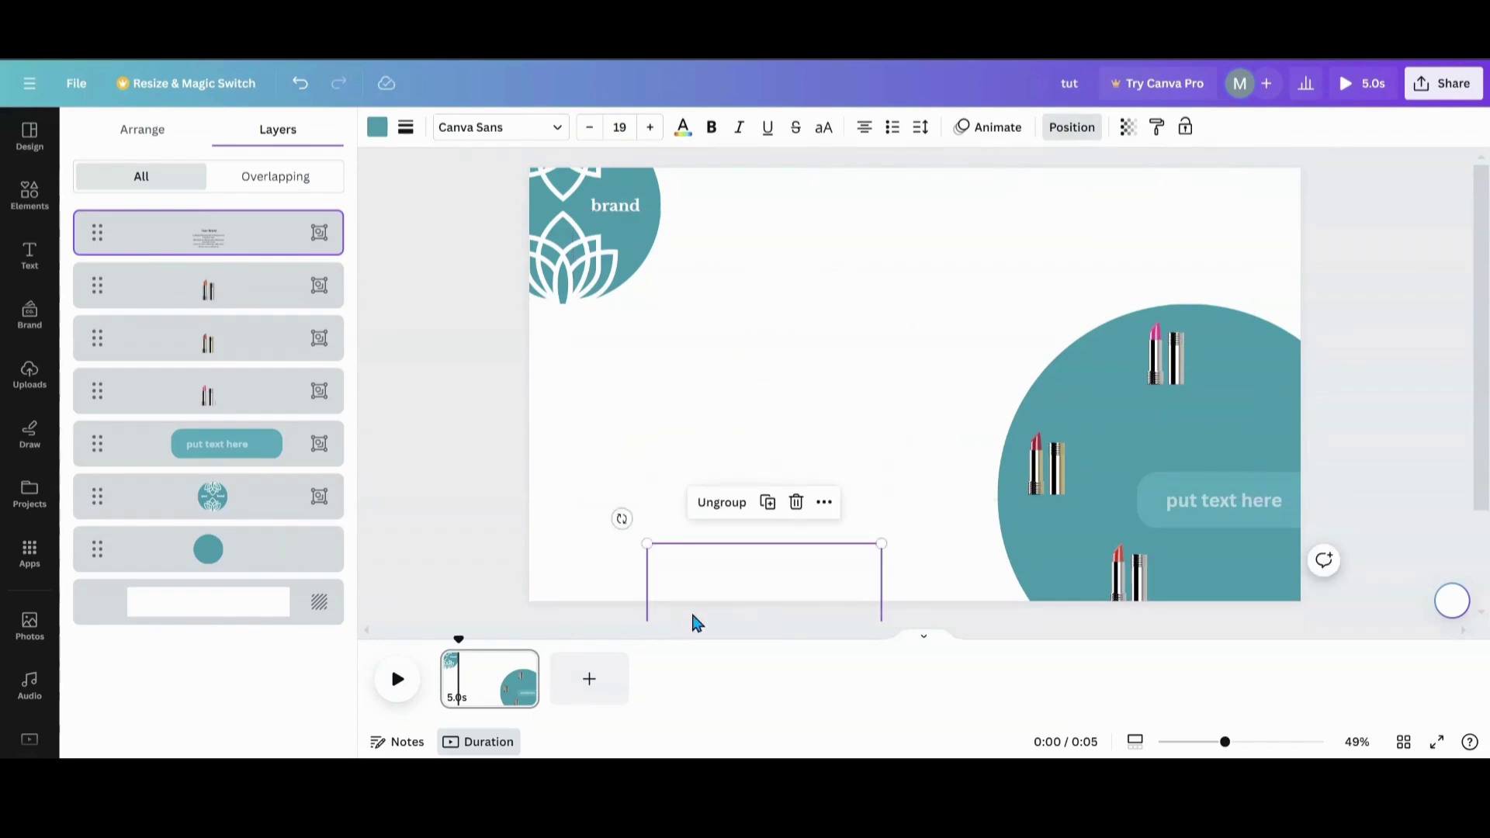
pyautogui.moveTo(751, 615); pyautogui.dragTo(768, 412)
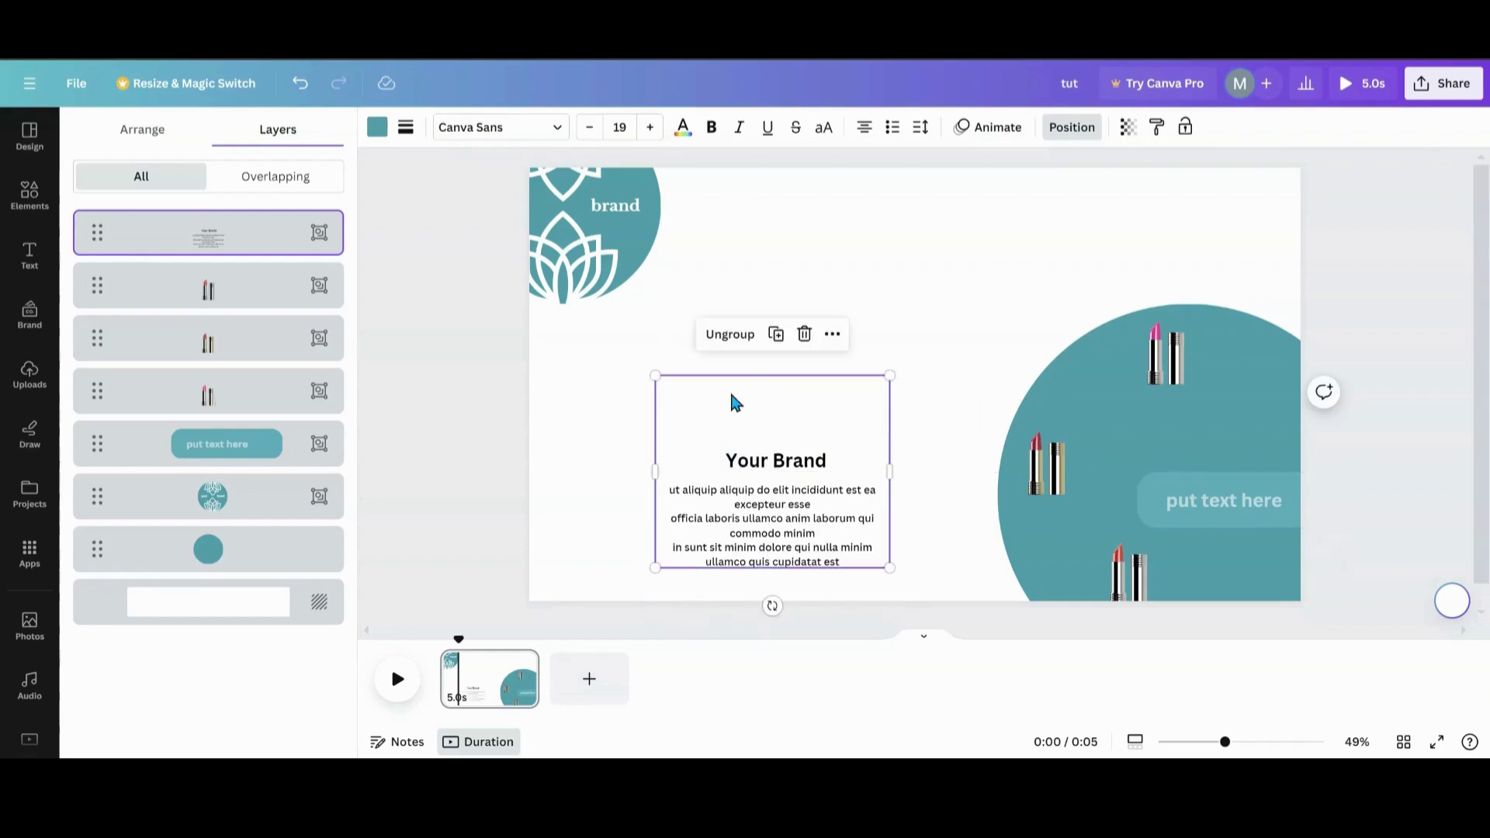
pyautogui.moveTo(770, 411); pyautogui.dragTo(755, 557)
pyautogui.click(900, 375)
# Step: Delete the large teal circle and the put text here button with its transparent parts
pyautogui.click(1092, 415)
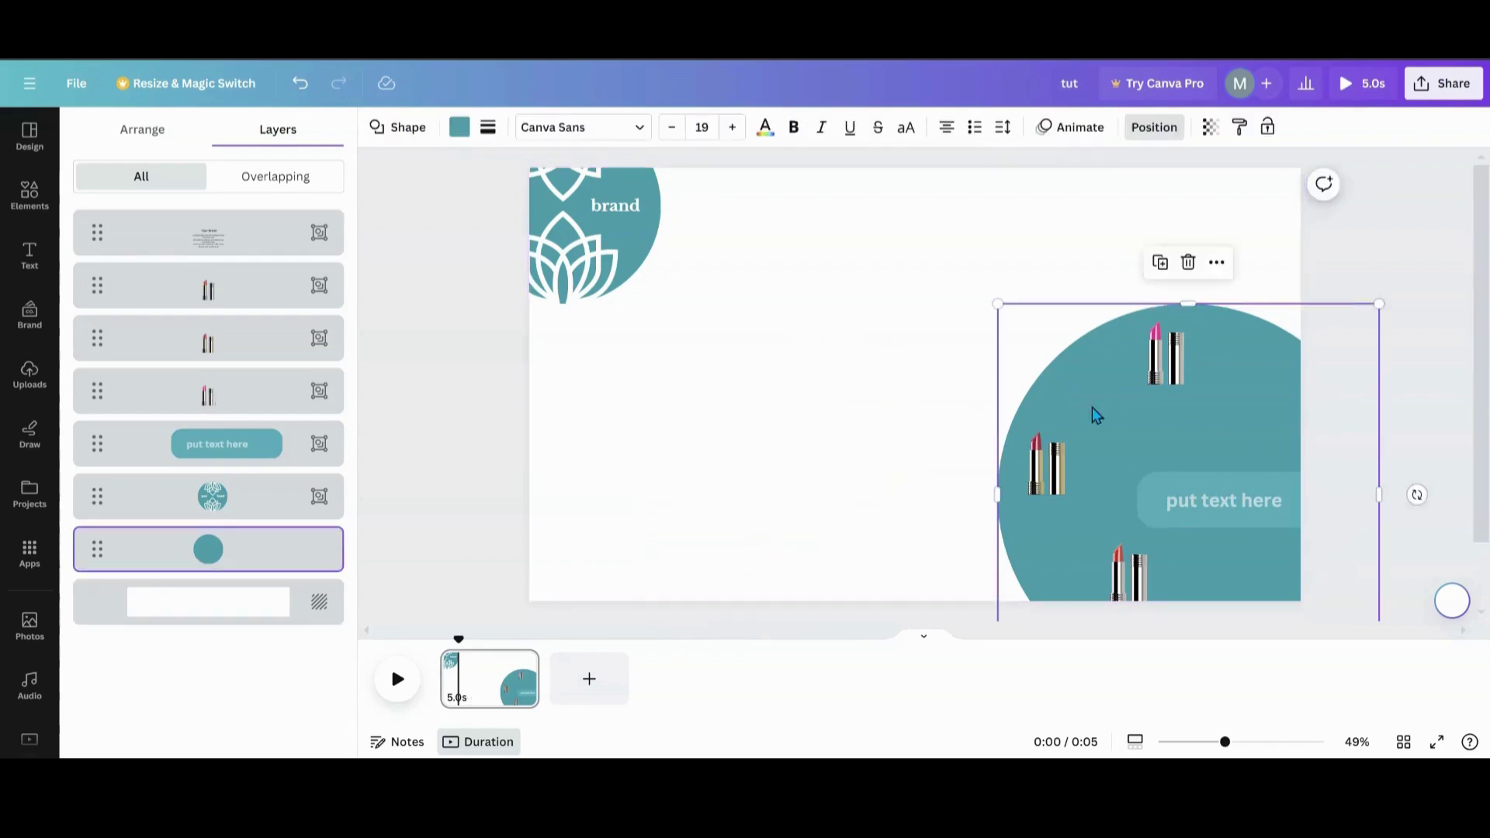
pyautogui.click(1188, 263)
pyautogui.click(1221, 494)
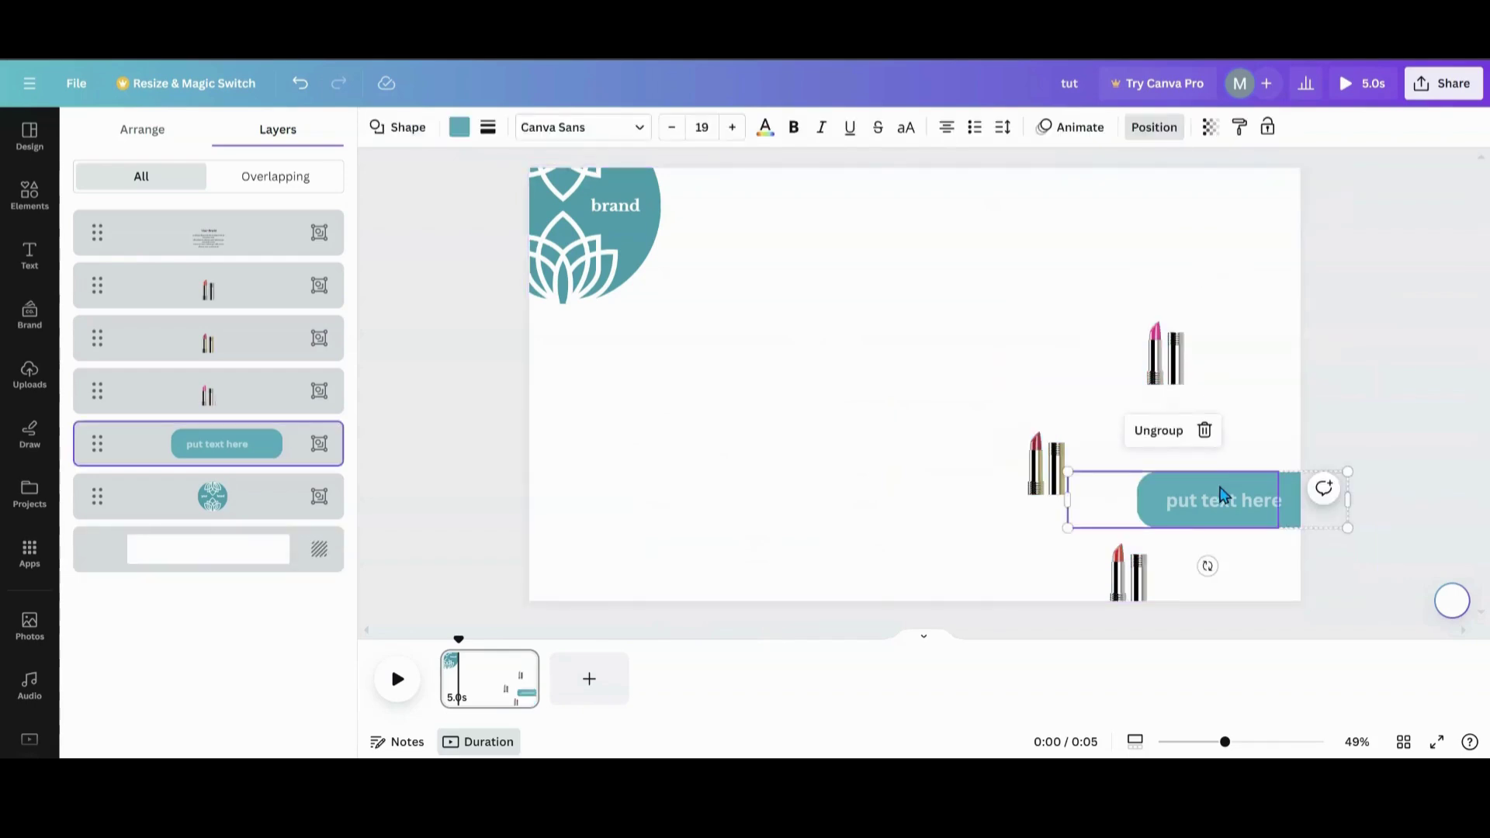
pyautogui.click(1178, 435)
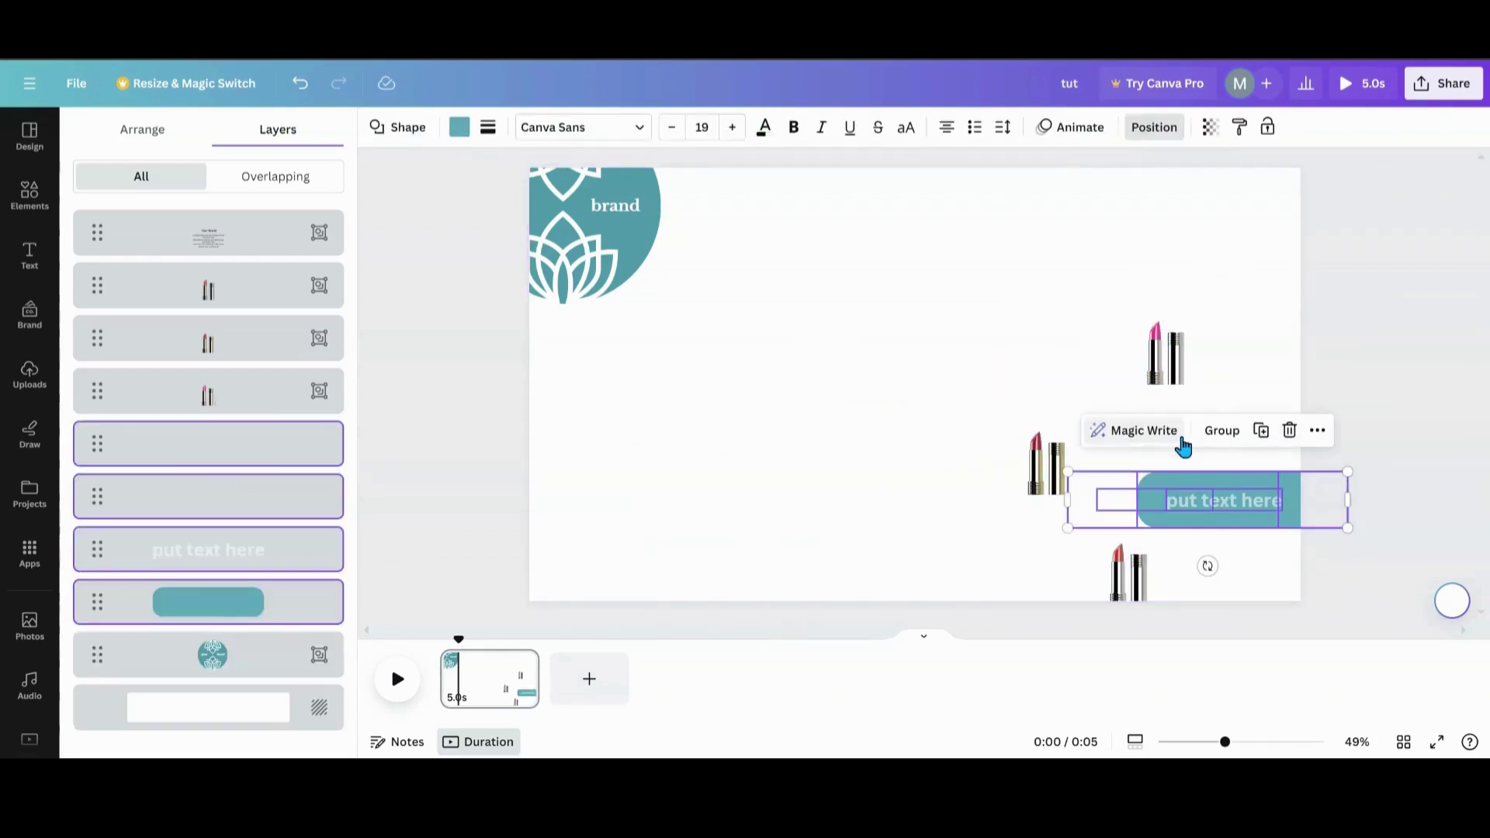
pyautogui.click(1288, 431)
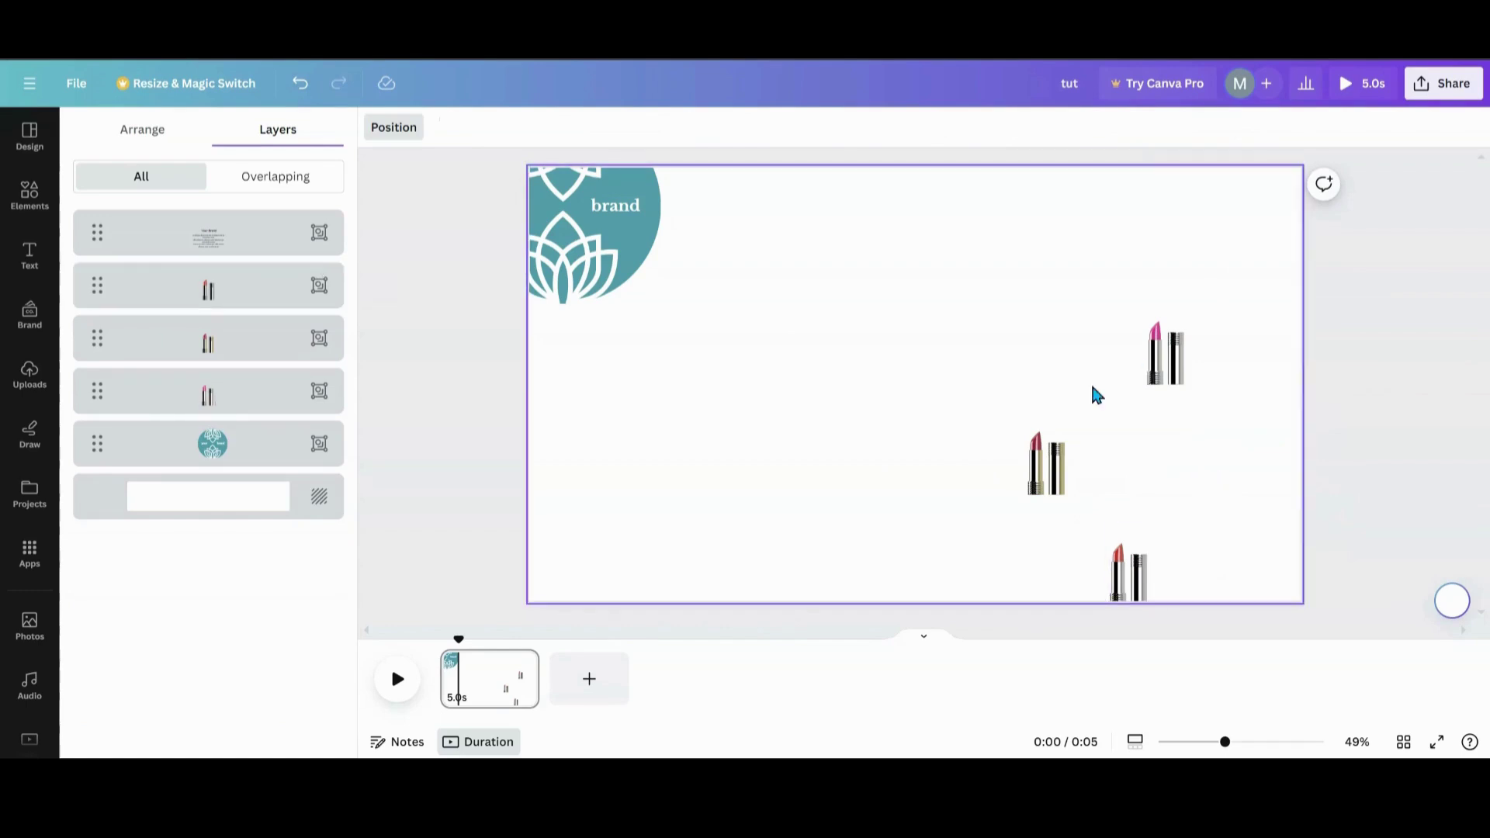
# Step: Arrange the three lipstick groups side by side in a row on the right half of the page
pyautogui.moveTo(1160, 368); pyautogui.dragTo(935, 381)
pyautogui.moveTo(1046, 438); pyautogui.dragTo(1049, 341)
pyautogui.click(1129, 574)
pyautogui.moveTo(1129, 574); pyautogui.dragTo(1151, 368)
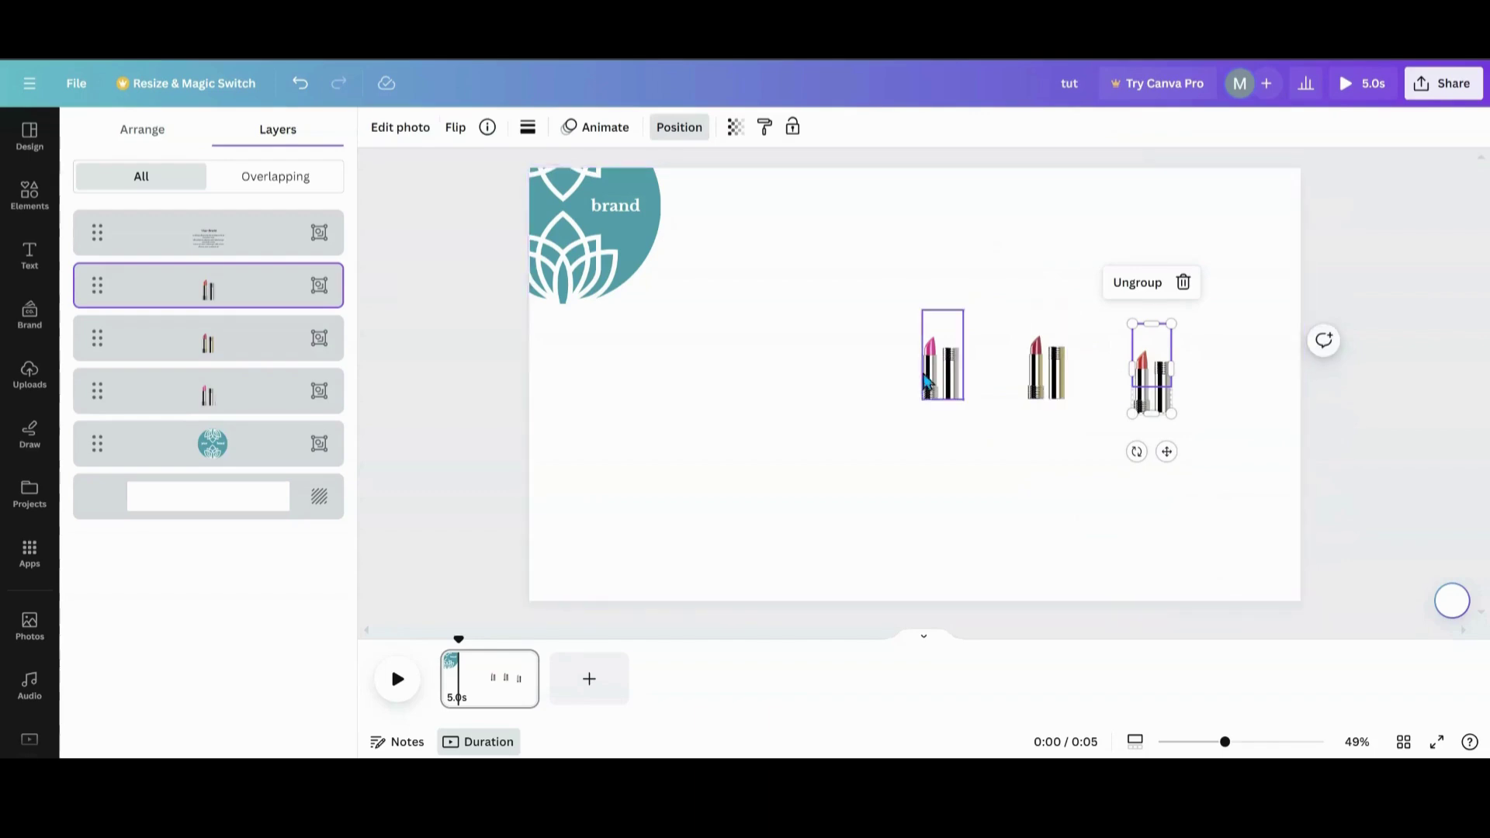
# Step: Ungroup the orange-red lipstick and delete its transparent copy
pyautogui.click(1121, 288)
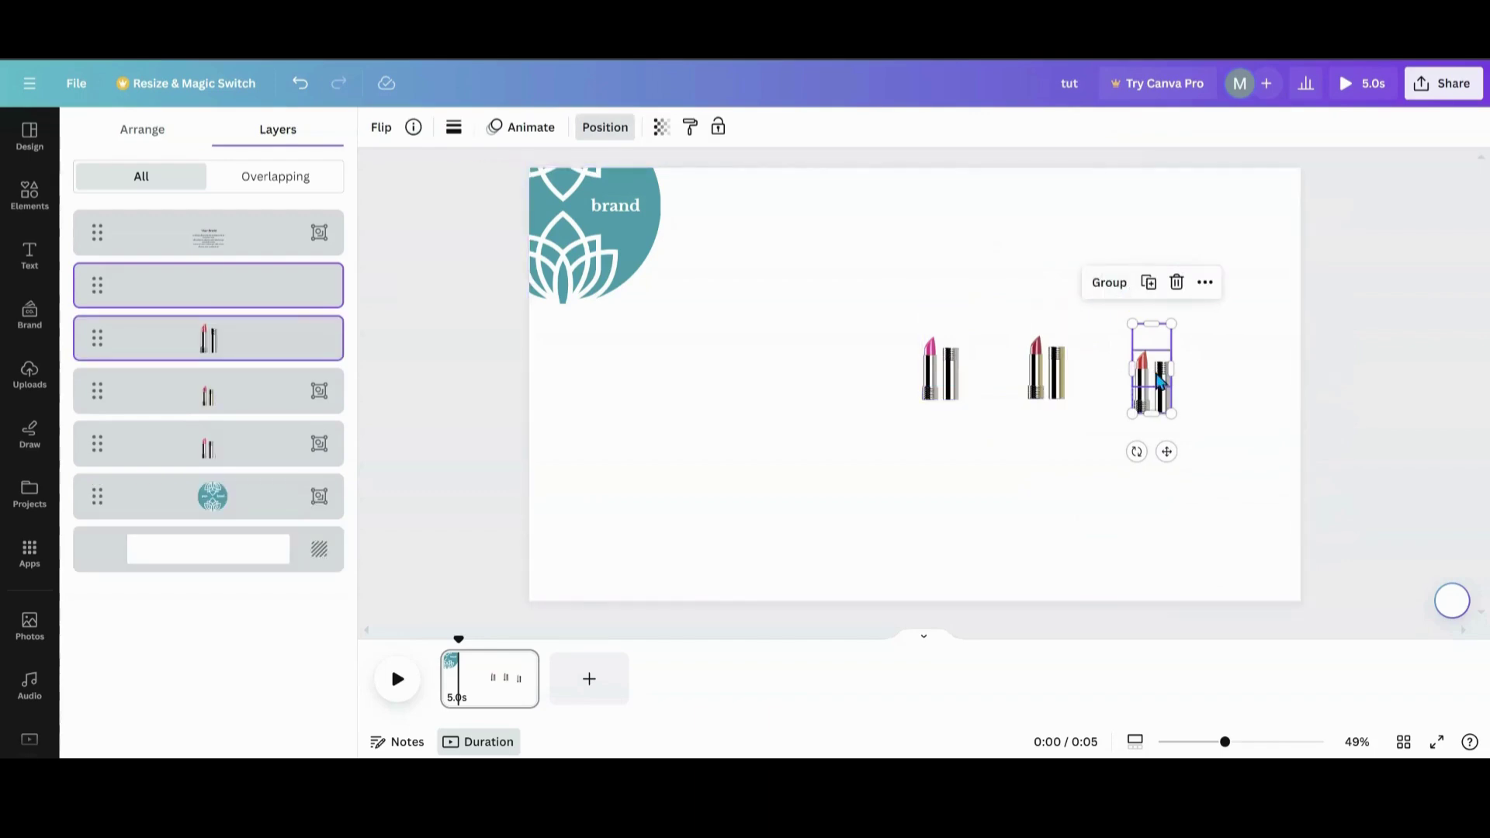
pyautogui.click(1180, 326)
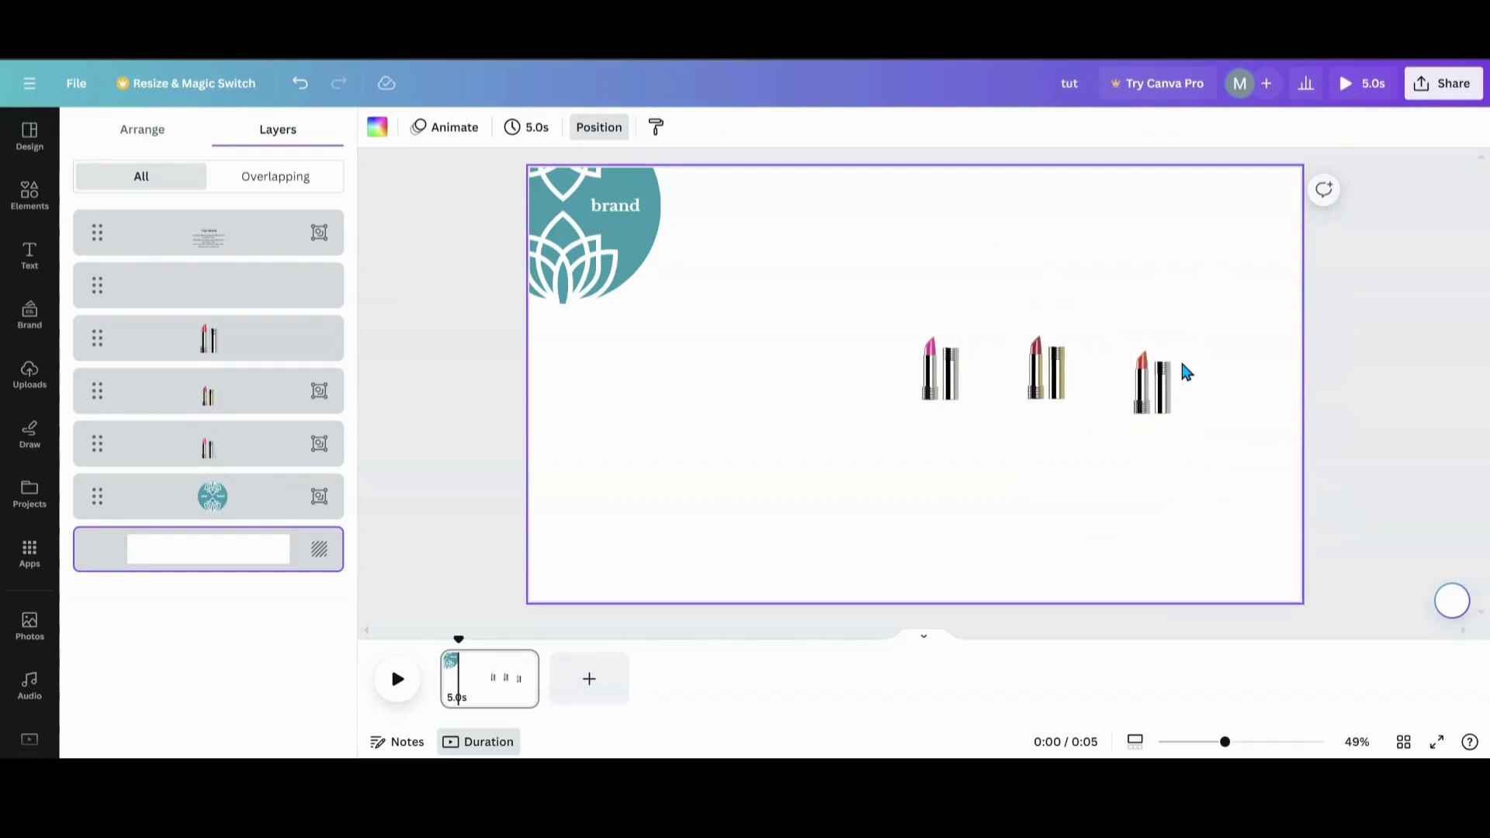
pyautogui.click(1159, 351)
pyautogui.click(1150, 283)
# Step: Move the orange-red lipstick near the page's centre, duplicate it and place the copy directly above, overlapping the original
pyautogui.moveTo(1149, 372); pyautogui.dragTo(807, 418)
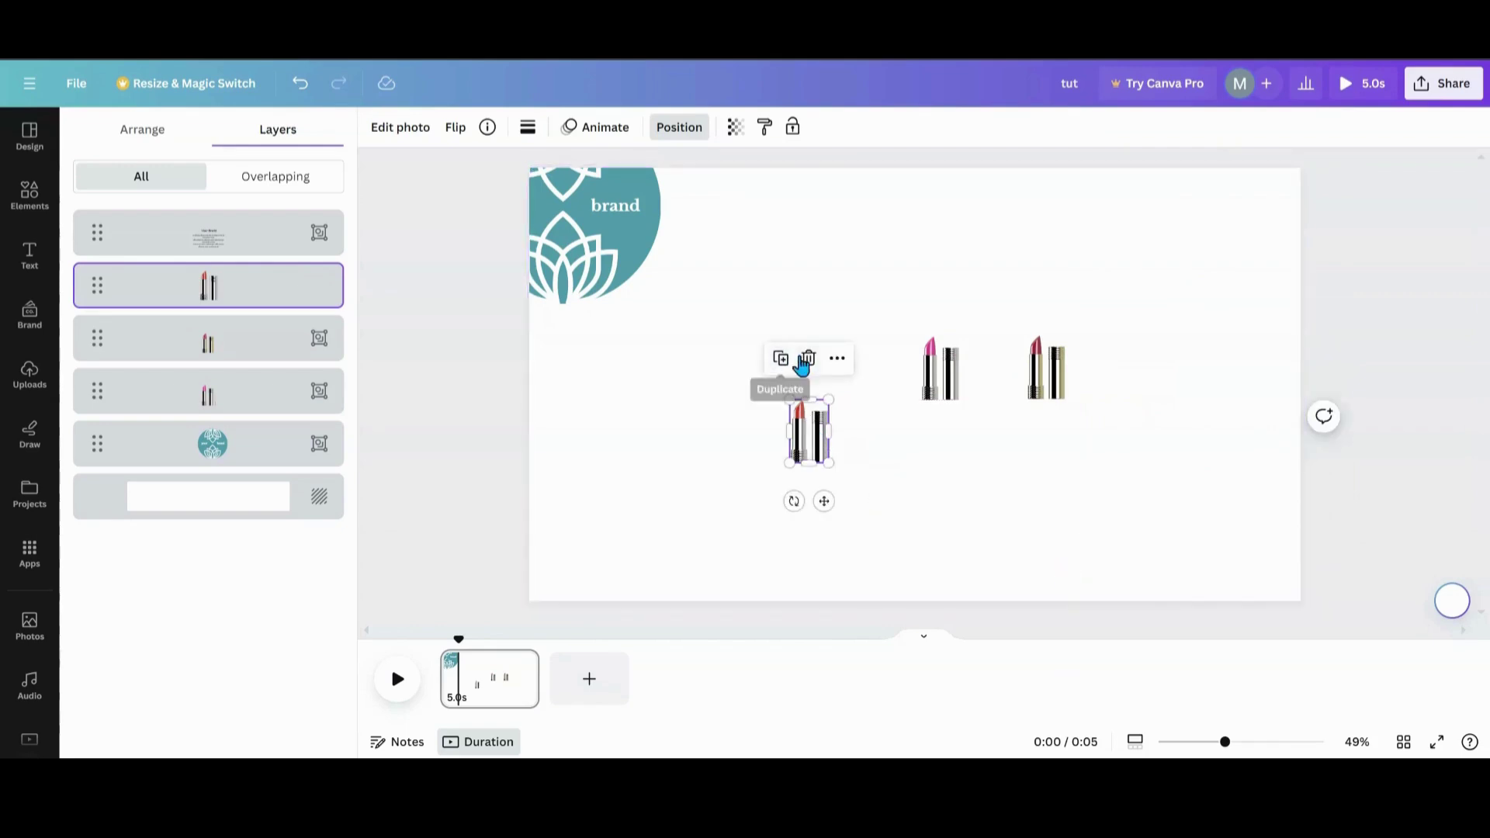
pyautogui.click(779, 361)
pyautogui.moveTo(815, 454); pyautogui.dragTo(807, 402)
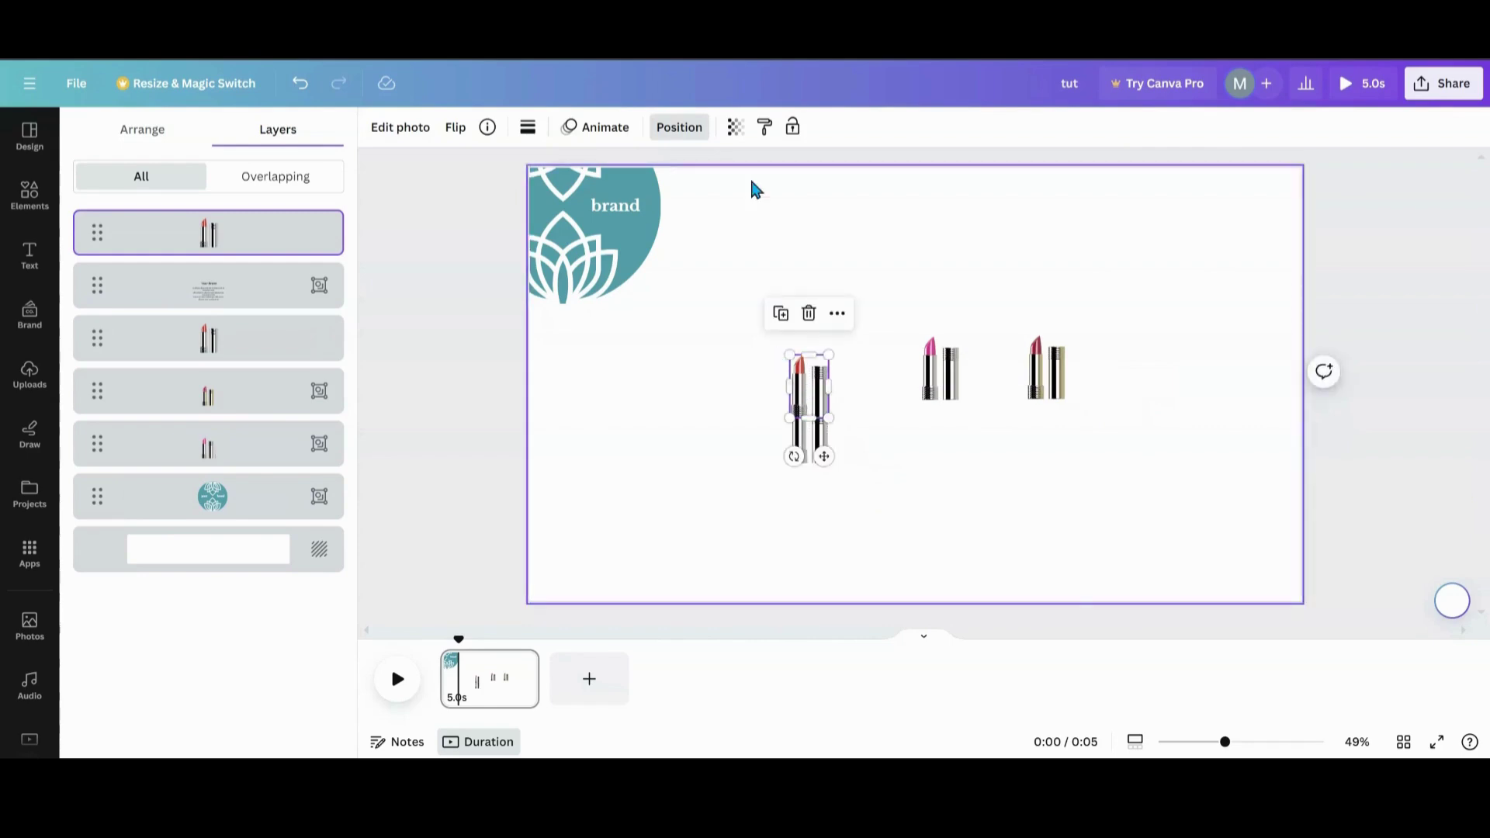
# Step: Set the upper lipstick copy's transparency to 0 and group it with the visible orange-red lipstick
pyautogui.click(734, 126)
pyautogui.moveTo(739, 193); pyautogui.dragTo(564, 194)
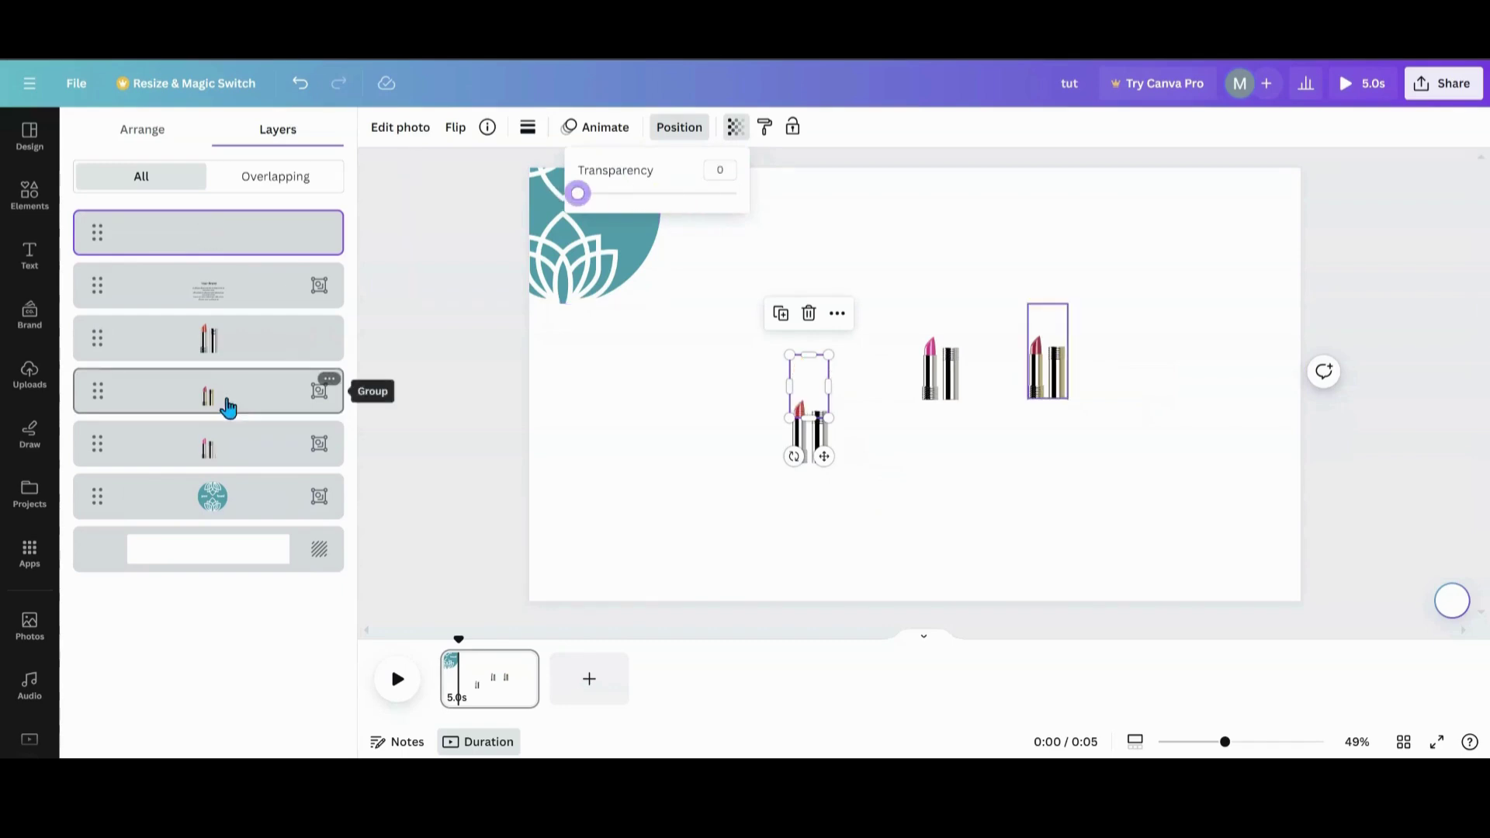
pyautogui.keyDown('shift'); pyautogui.click(231, 347); pyautogui.keyUp('shift')
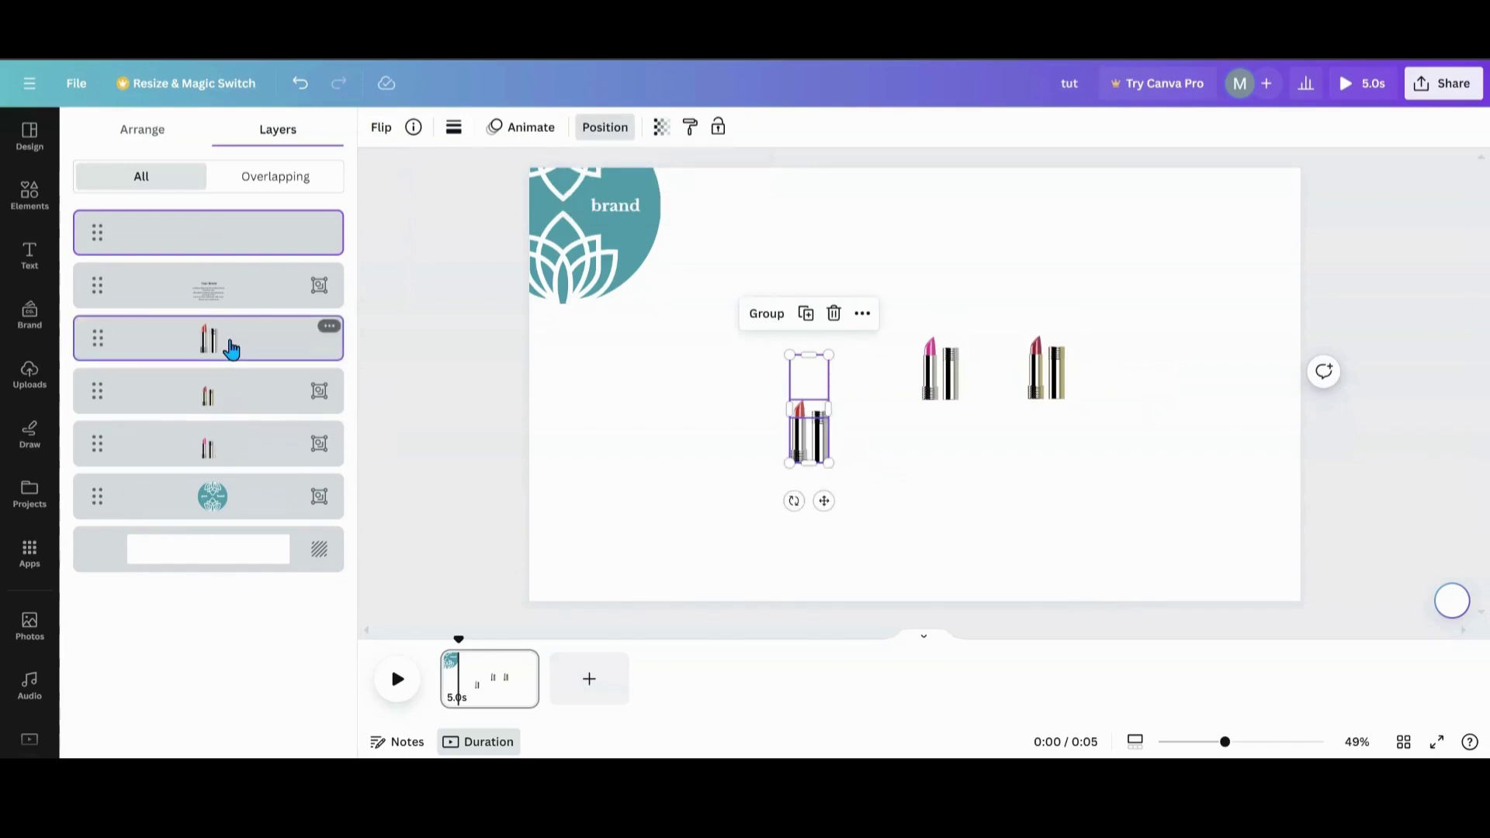
pyautogui.click(759, 320)
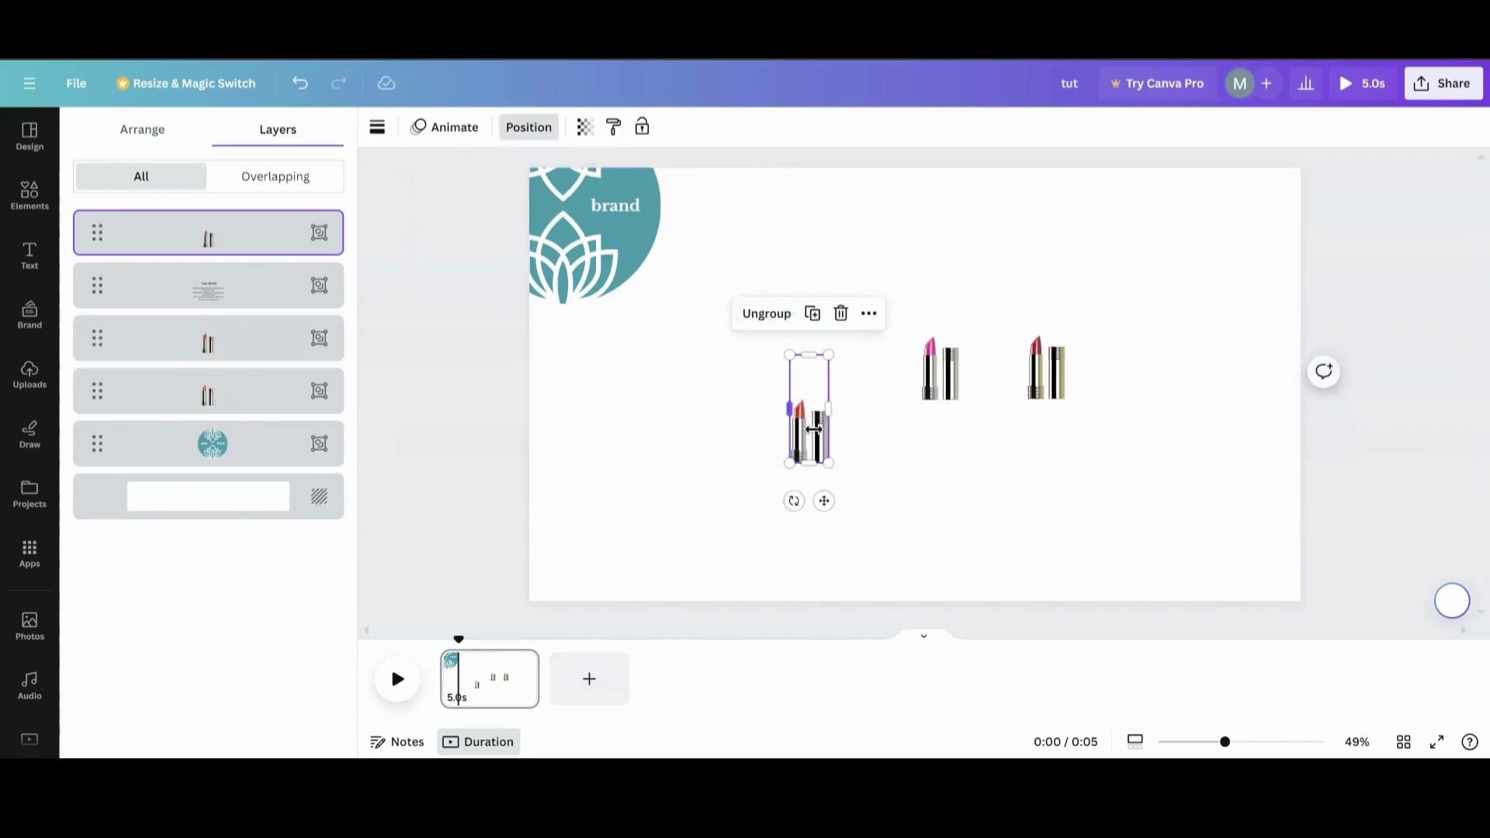
# Step: Move the pink lipstick beside the orange-red one and the dark red lipstick beyond the page's right edge
pyautogui.moveTo(941, 371); pyautogui.dragTo(853, 412)
pyautogui.moveTo(1042, 374); pyautogui.dragTo(1346, 411)
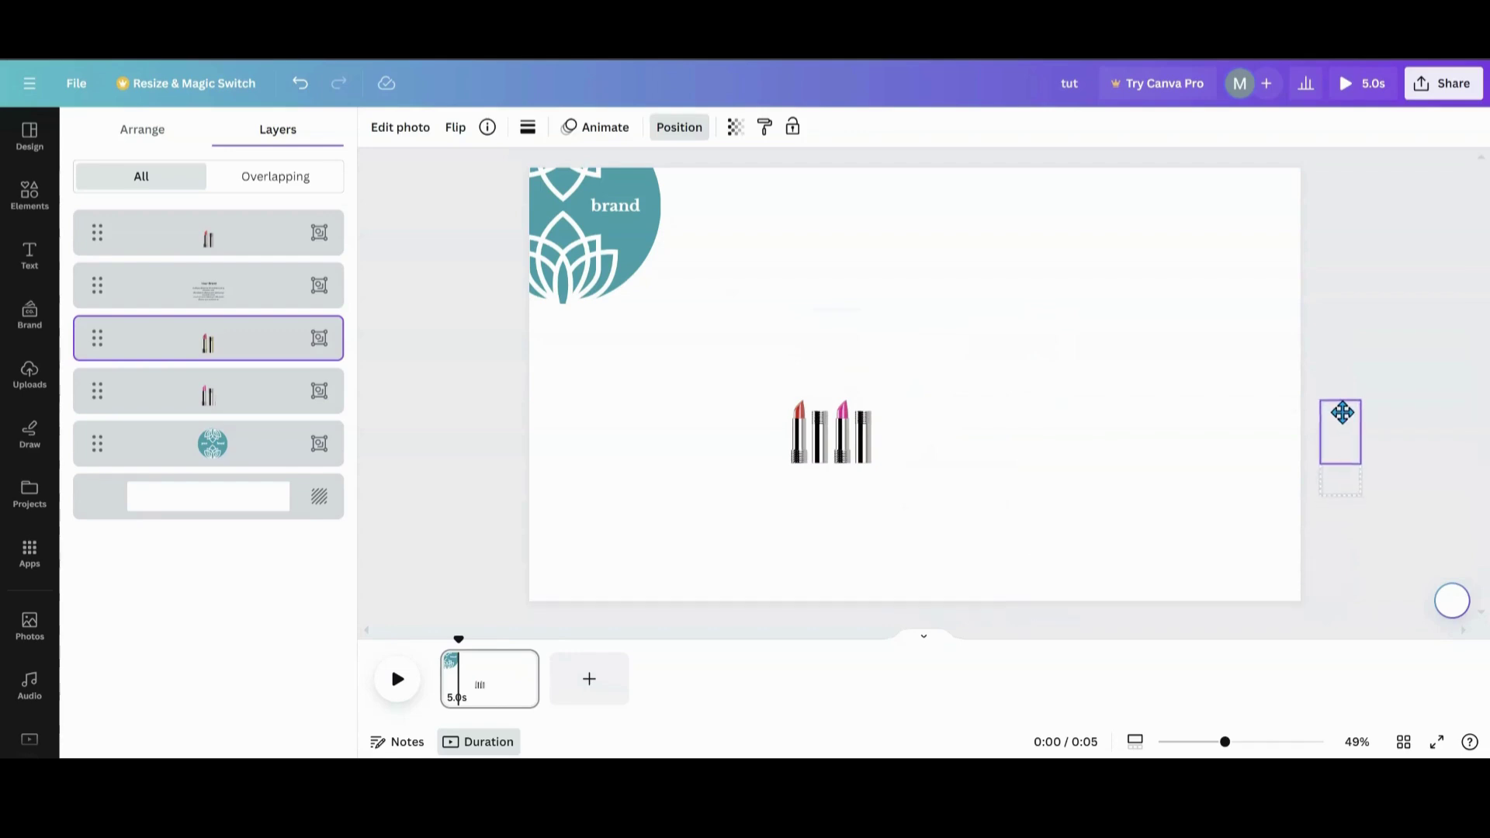
pyautogui.moveTo(1341, 412); pyautogui.dragTo(1339, 408)
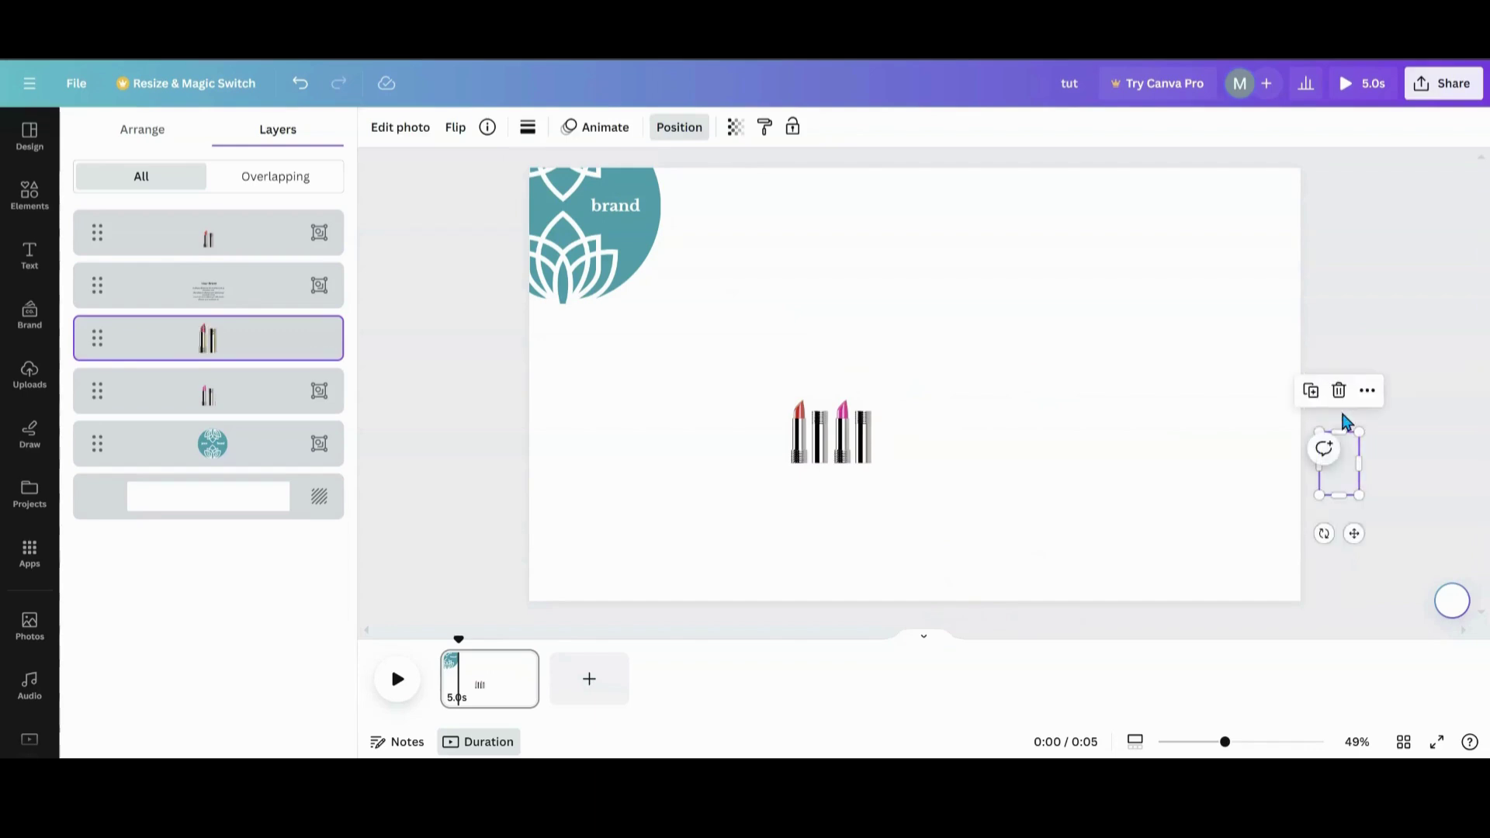
# Step: Delete the off-page dark red lipstick and undo the deletion
pyautogui.click(1129, 446)
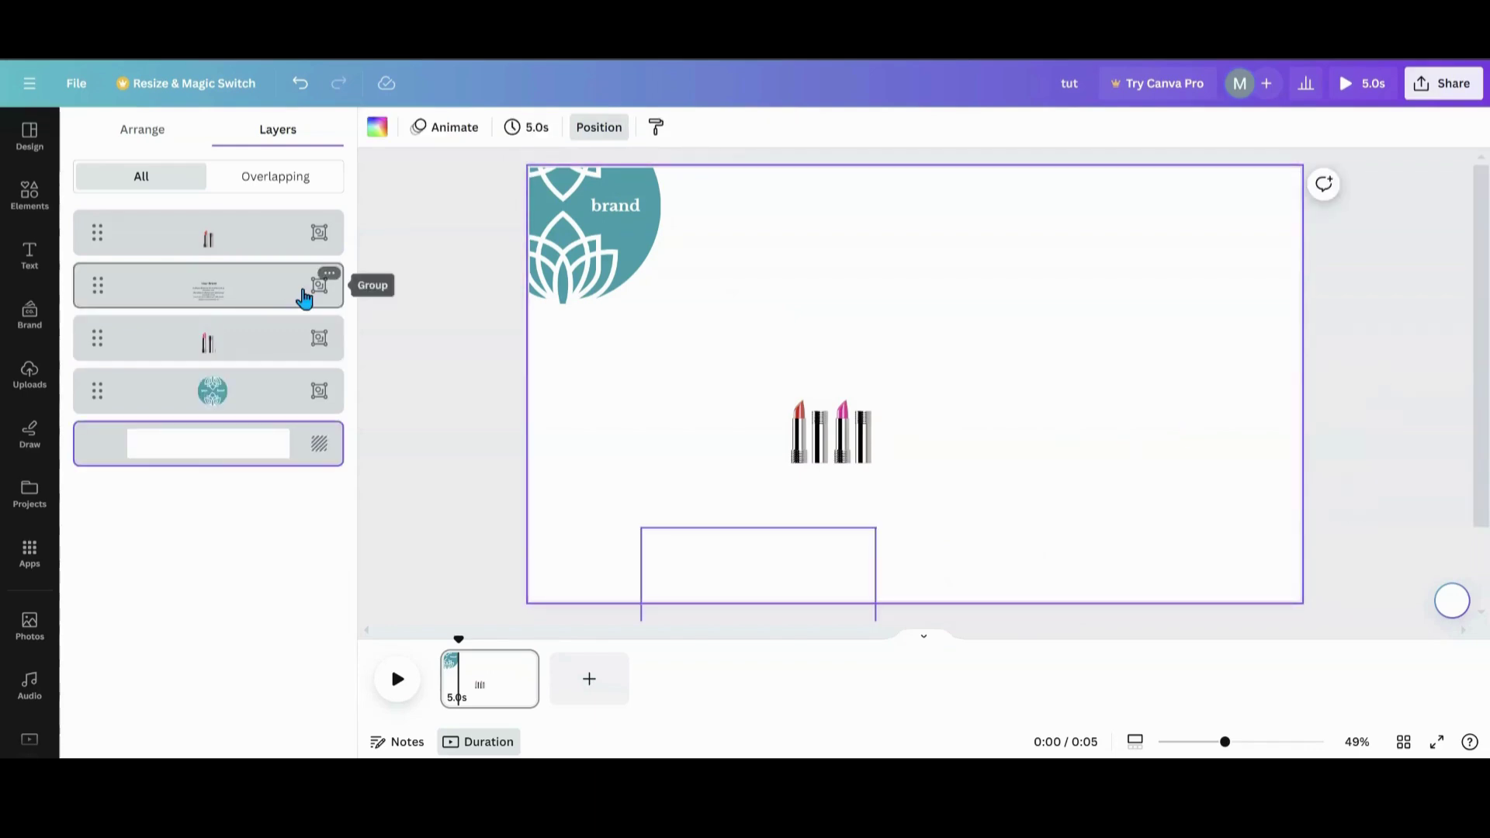
pyautogui.click(301, 91)
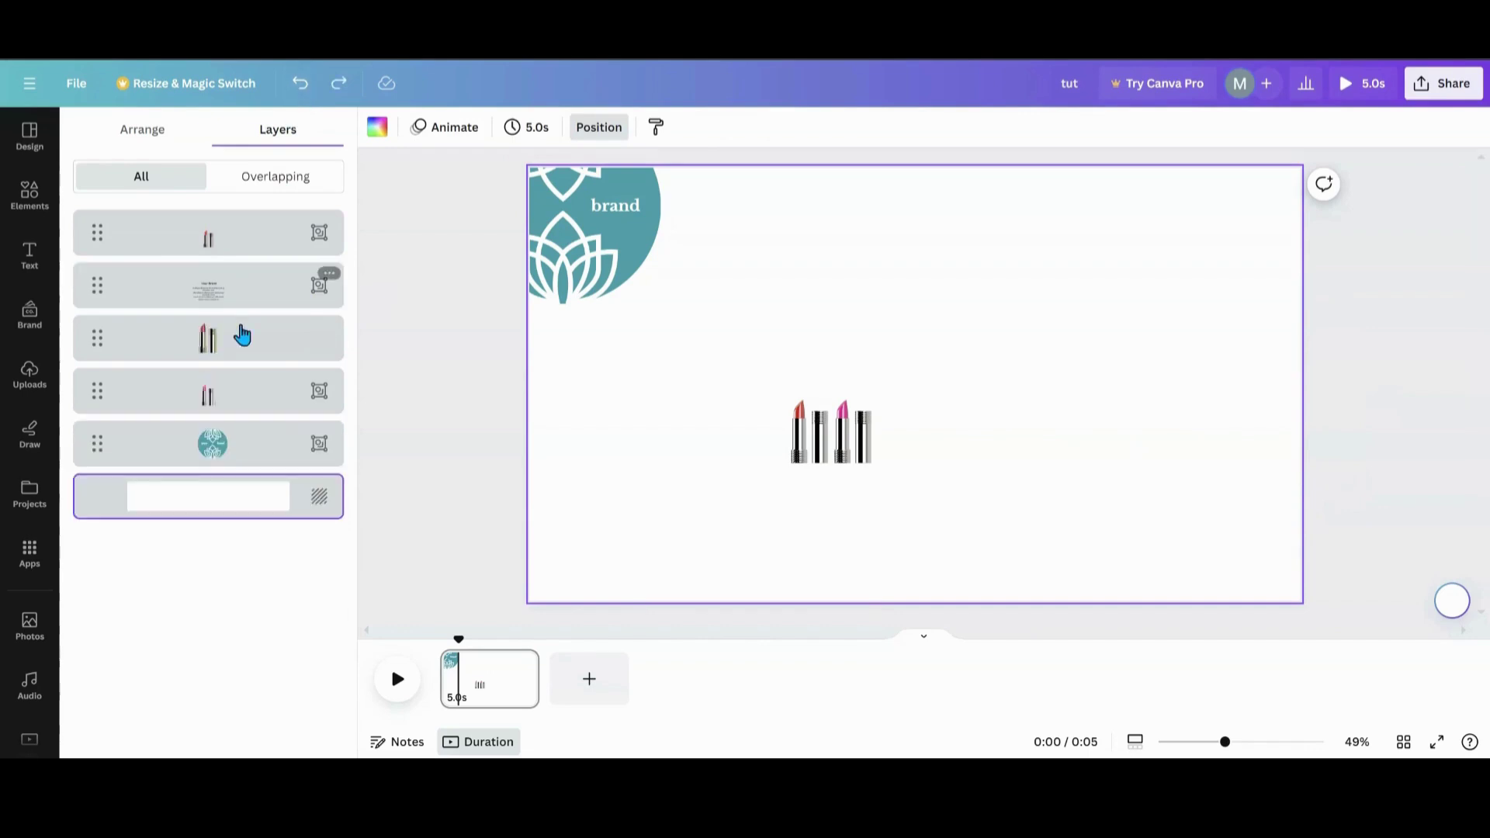
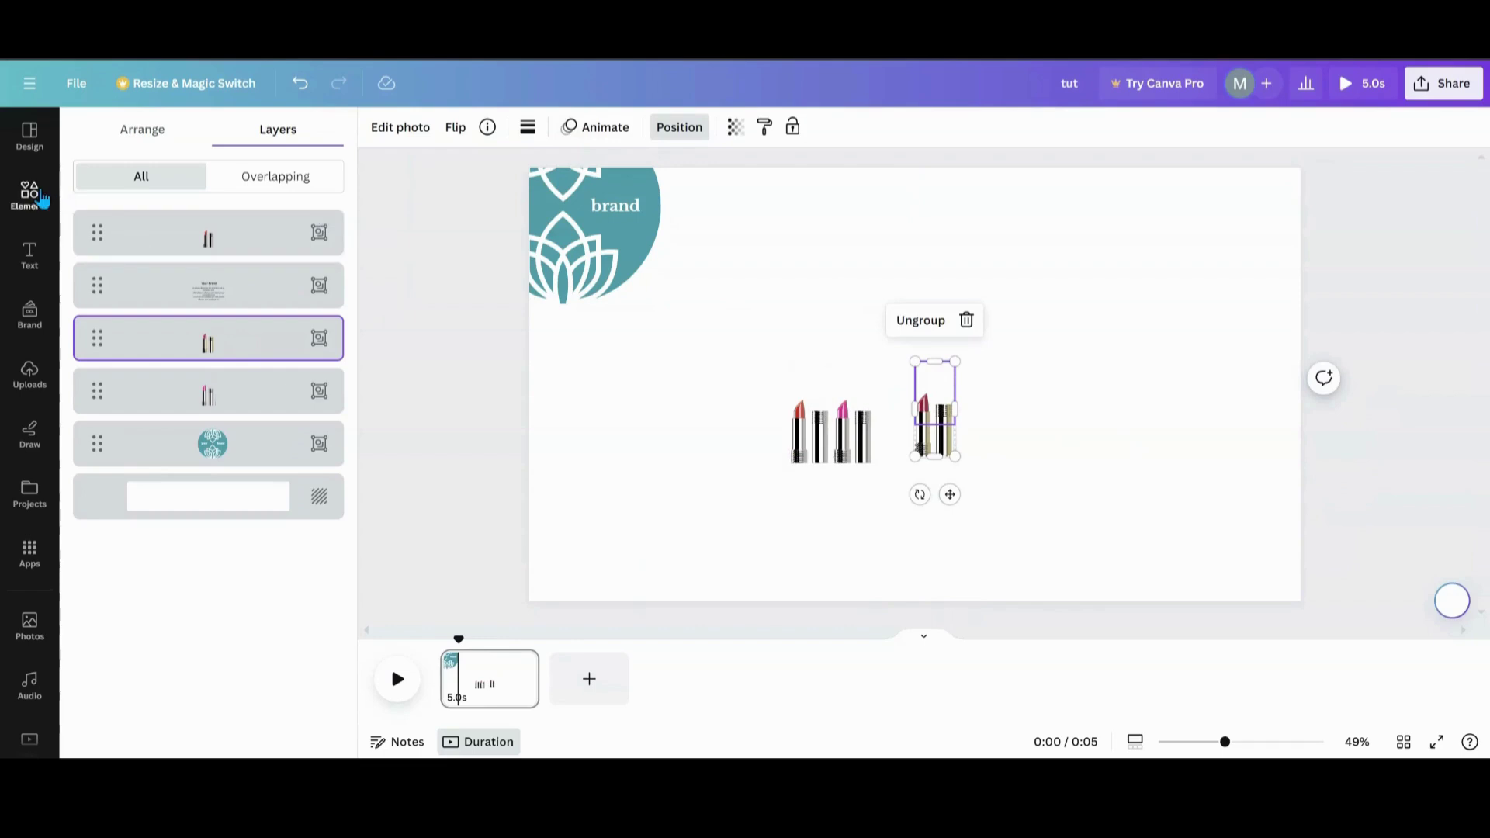
# Step: Add a teal circle, enlarge it and position it over the page's lower-right corner, extending past the page edges
pyautogui.click(260, 289)
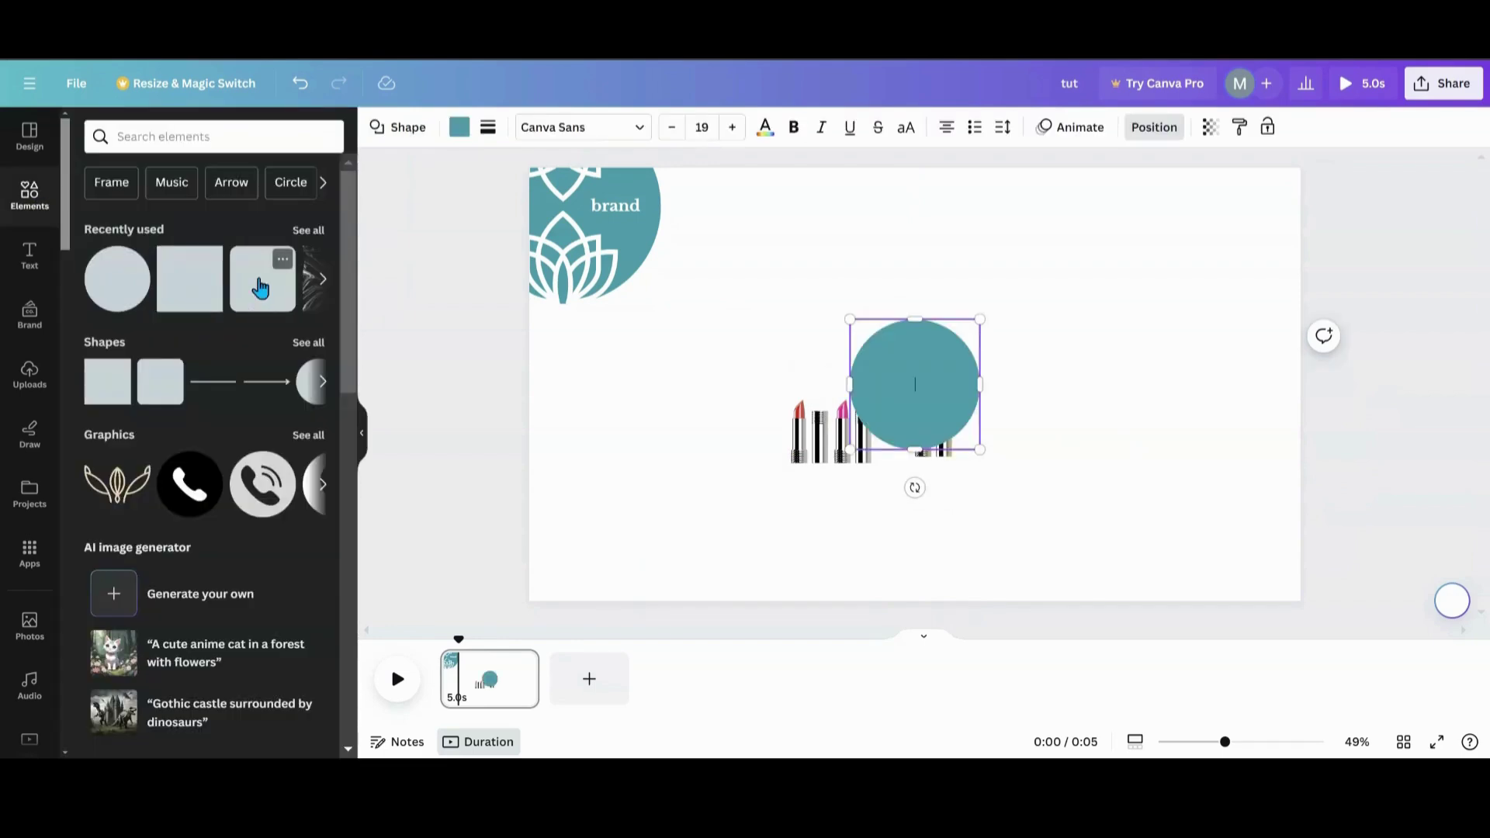
pyautogui.moveTo(947, 372); pyautogui.dragTo(1277, 541)
pyautogui.moveTo(1180, 492); pyautogui.dragTo(990, 246)
pyautogui.moveTo(1048, 399); pyautogui.dragTo(1097, 463)
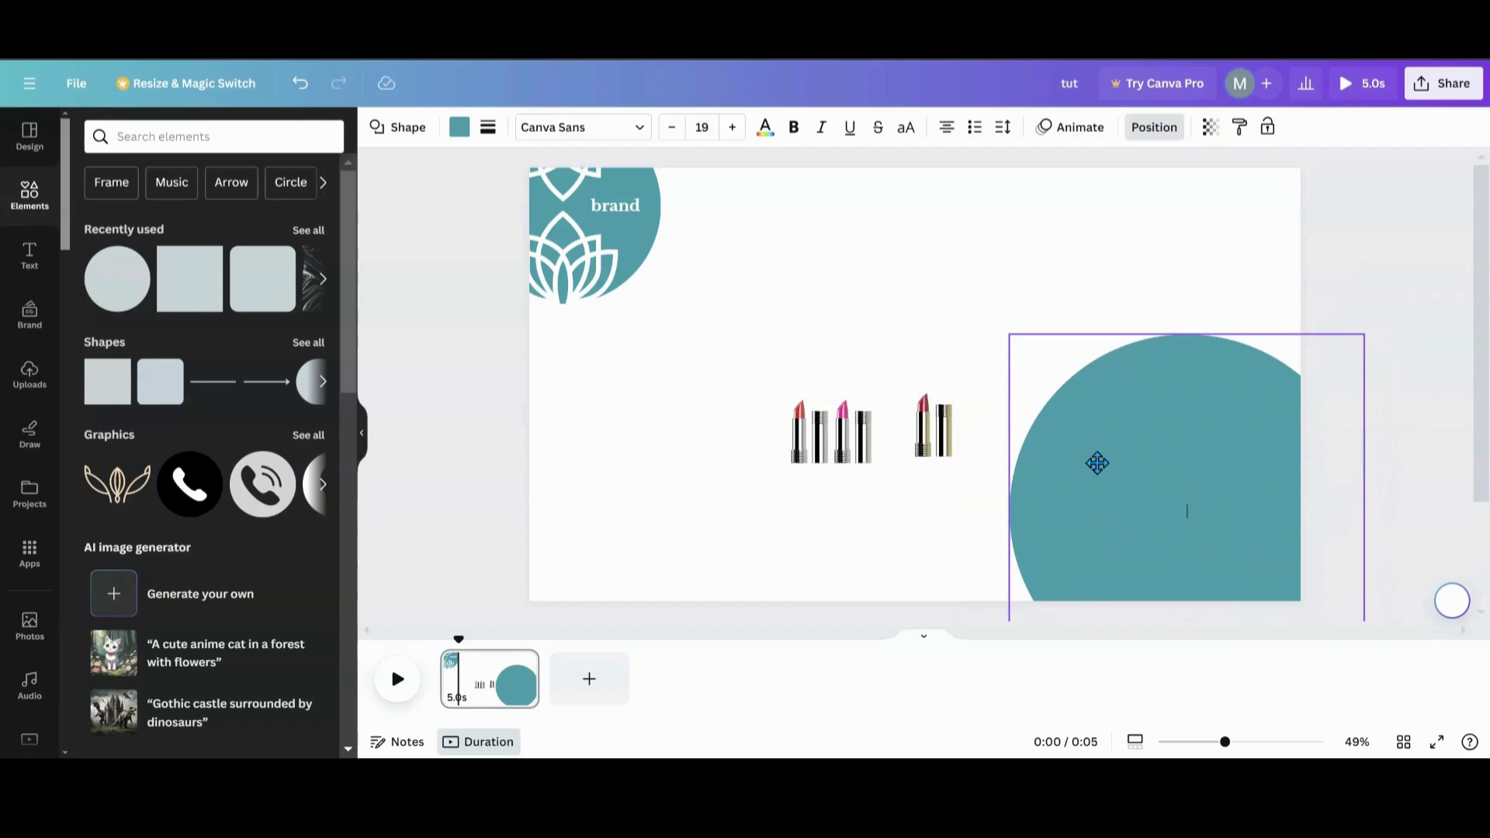
pyautogui.moveTo(1097, 463); pyautogui.dragTo(1098, 466)
# Step: Shift the dark red lipstick slightly toward the circle and send the large teal circle's layer behind all other elements
pyautogui.moveTo(933, 427); pyautogui.dragTo(971, 405)
pyautogui.click(680, 141)
pyautogui.moveTo(342, 230); pyautogui.dragTo(290, 504)
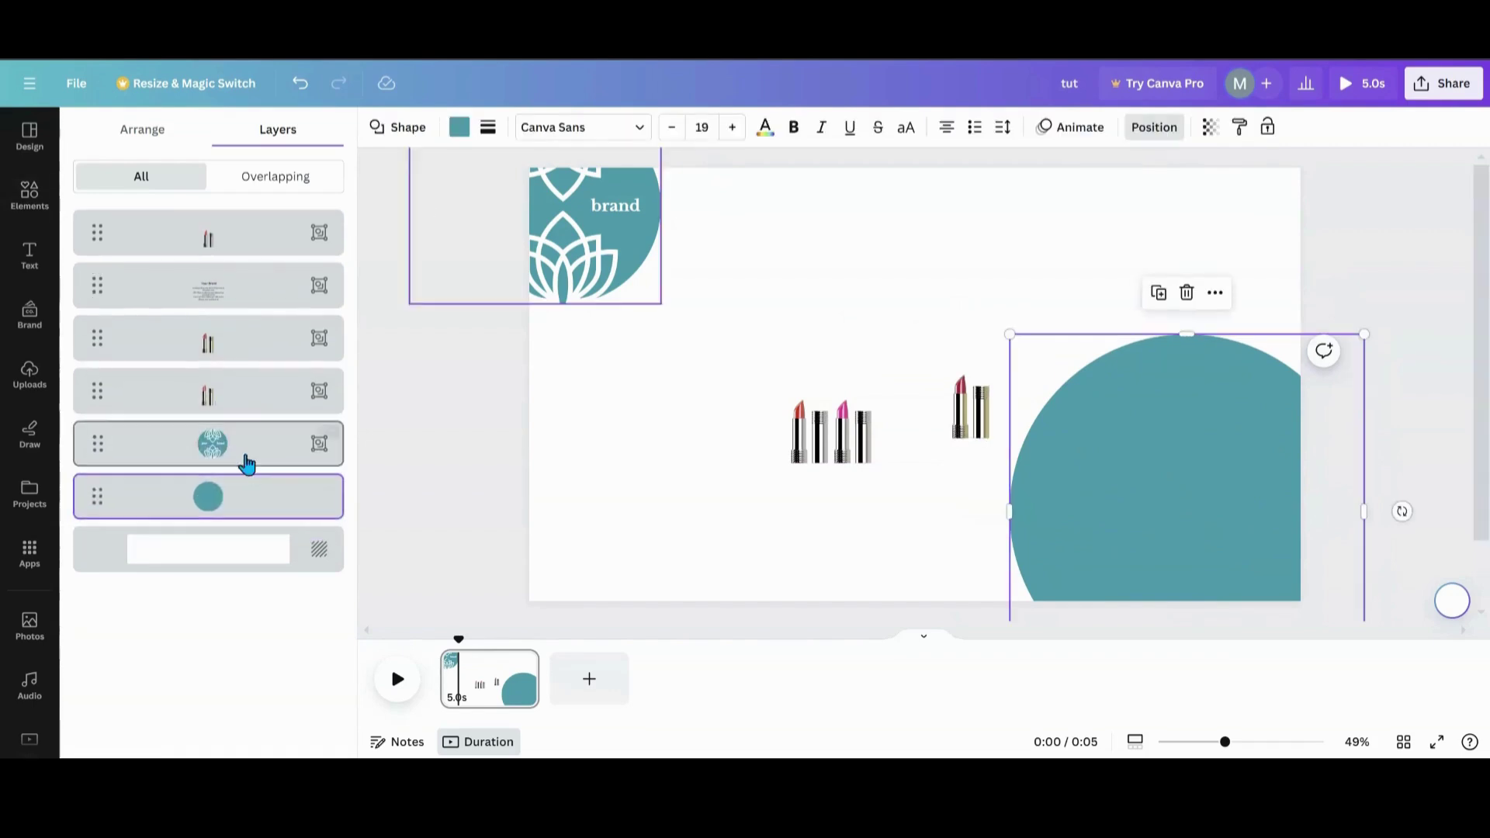
pyautogui.rightClick(1127, 421)
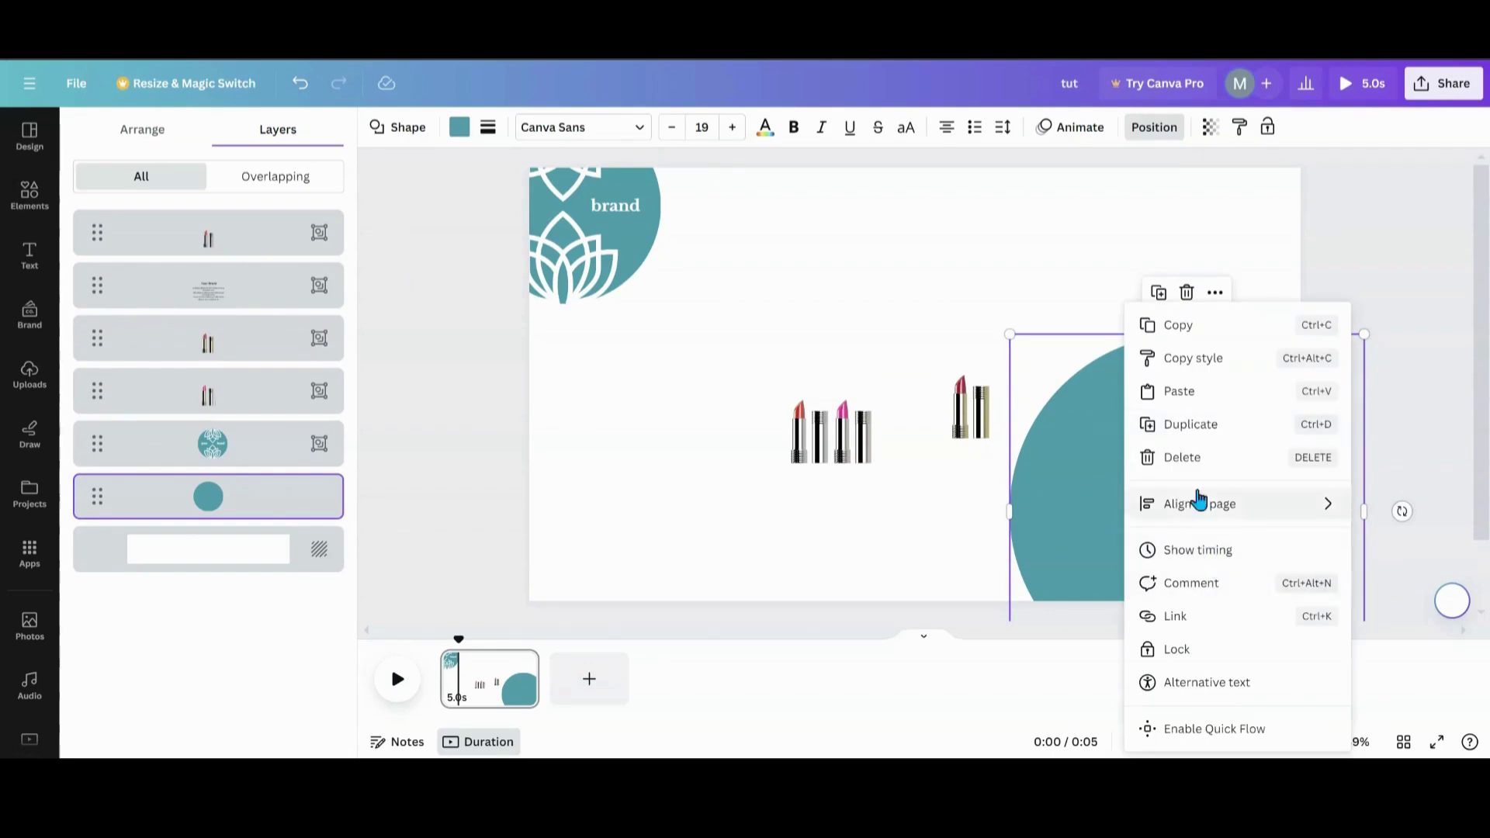
pyautogui.click(920, 483)
# Step: Arrange the dark red, pink and orange-red lipsticks in an arc along the inside edge of the large teal circle
pyautogui.moveTo(958, 405); pyautogui.dragTo(1124, 391)
pyautogui.moveTo(854, 435); pyautogui.dragTo(1066, 466)
pyautogui.moveTo(810, 435); pyautogui.dragTo(1058, 550)
pyautogui.moveTo(1127, 398); pyautogui.dragTo(1178, 379)
pyautogui.moveTo(1062, 464); pyautogui.dragTo(1102, 415)
pyautogui.moveTo(1060, 550); pyautogui.dragTo(1047, 476)
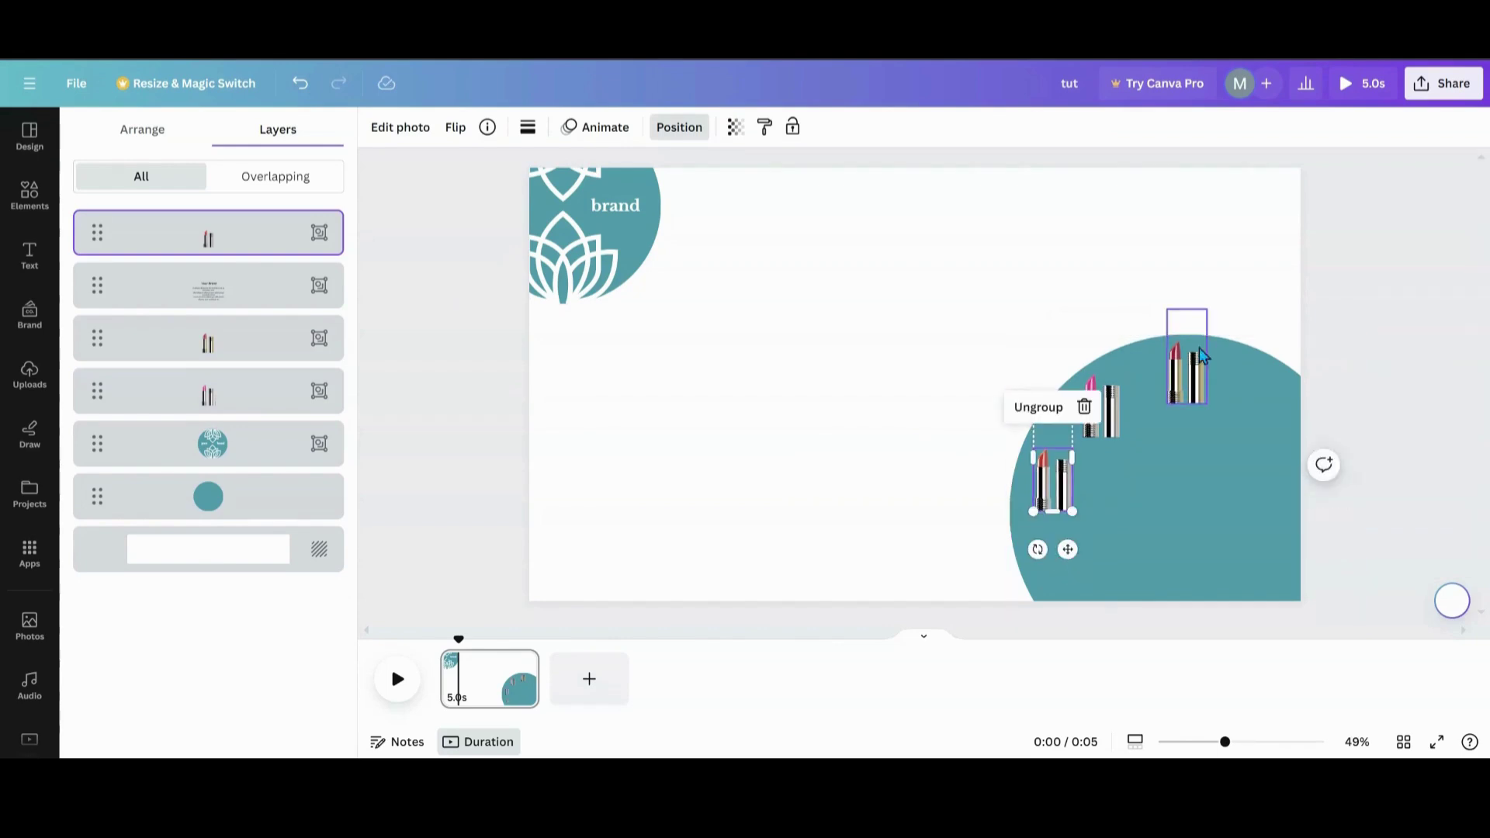
pyautogui.moveTo(1186, 378); pyautogui.dragTo(1178, 379)
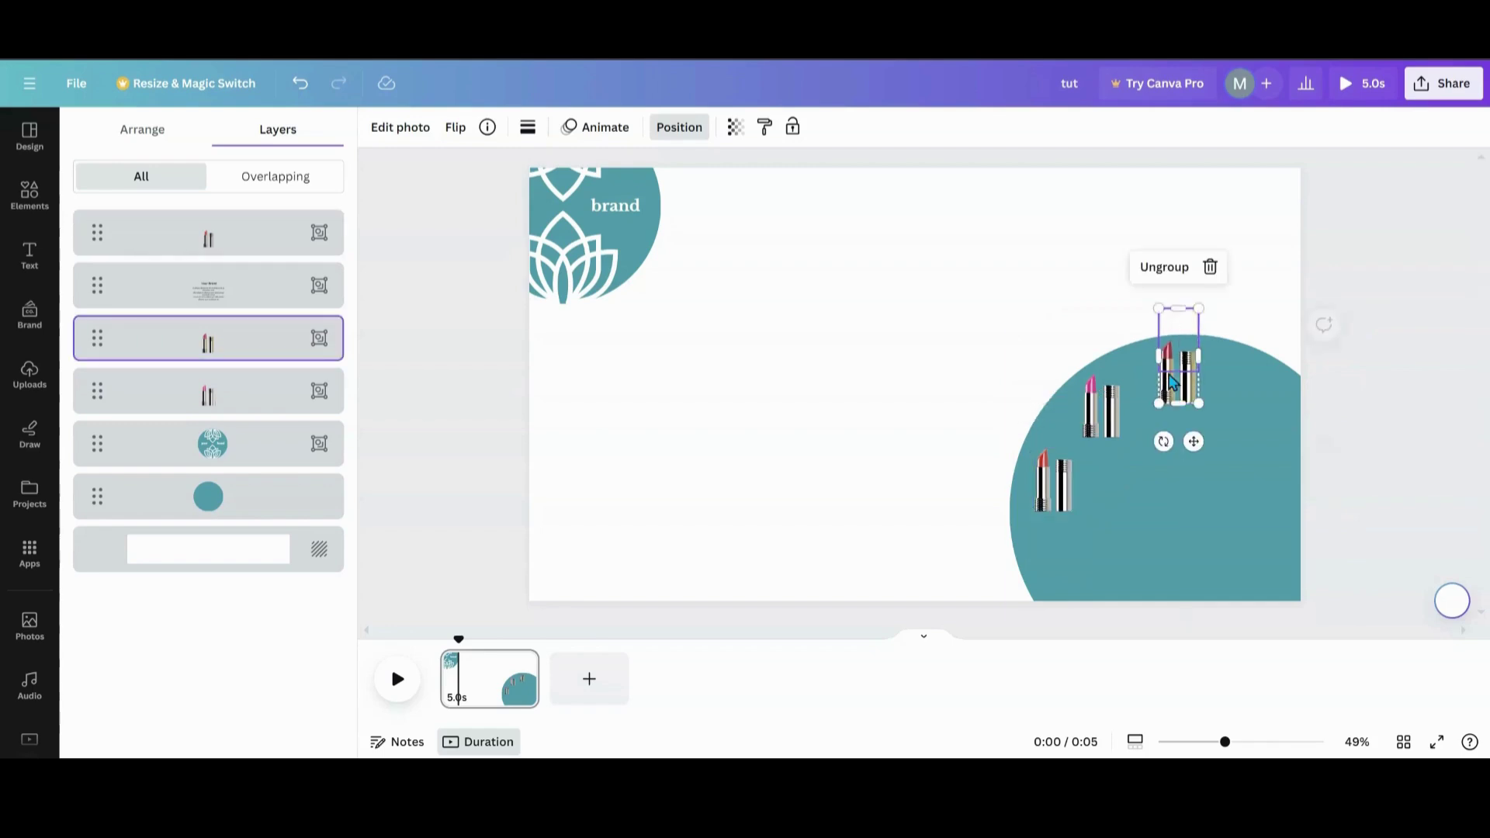
# Step: Add a rounded square near the page's centre and resize it into a low, wide rounded rectangle
pyautogui.click(39, 210)
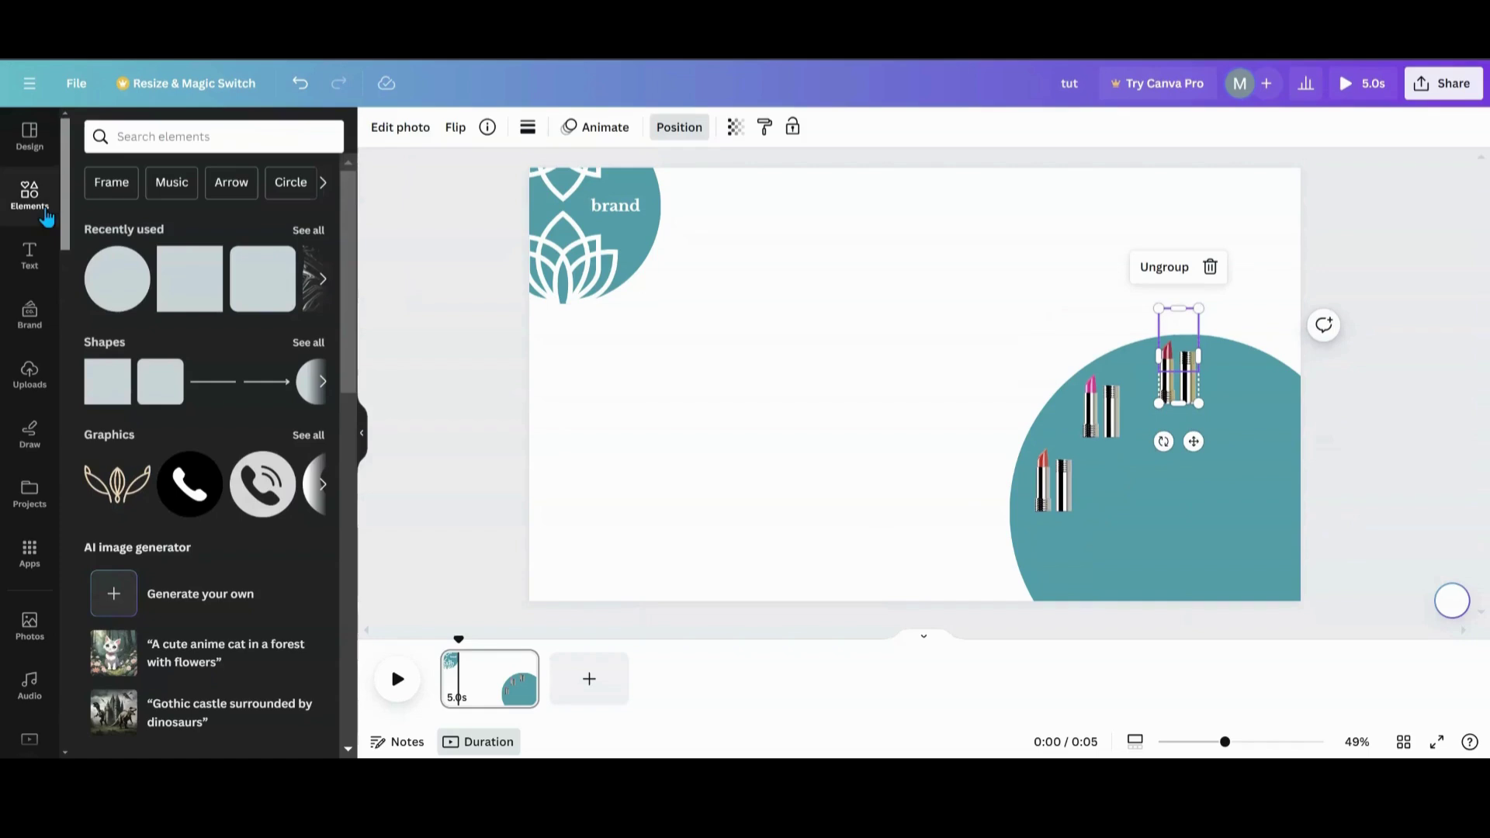
pyautogui.click(239, 301)
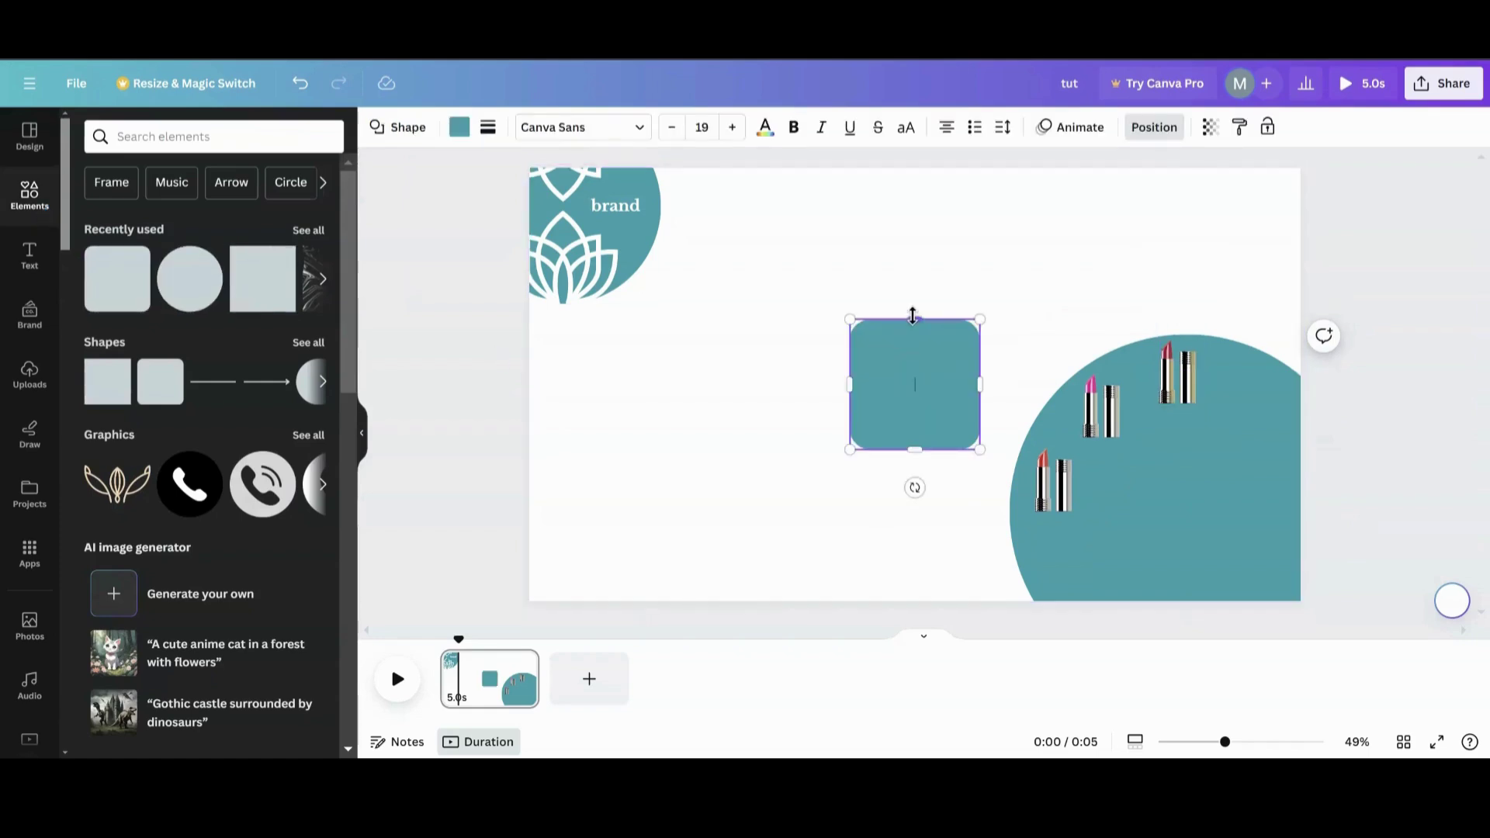
pyautogui.moveTo(915, 319); pyautogui.dragTo(913, 366)
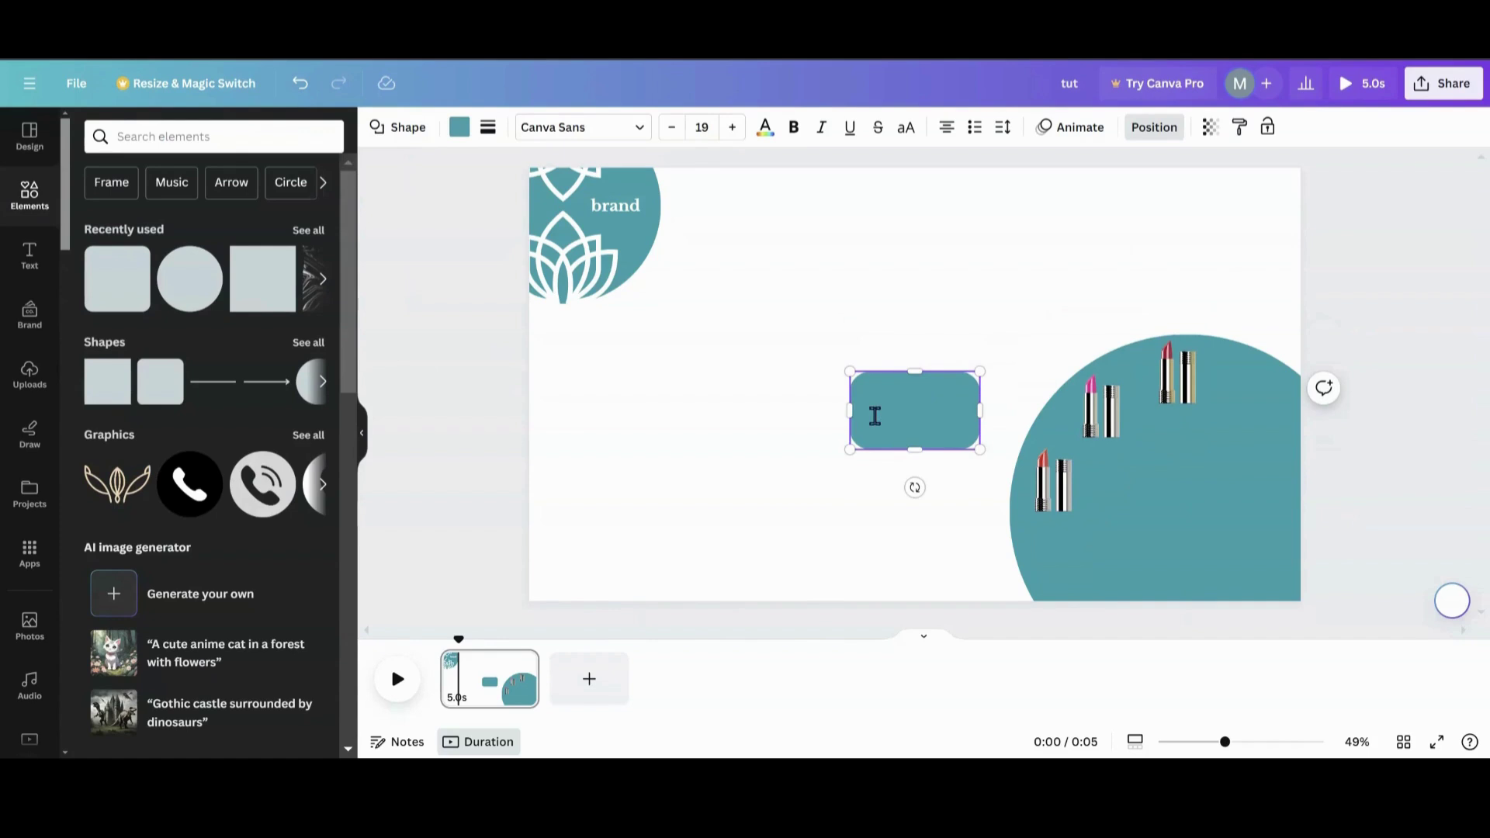
pyautogui.moveTo(847, 412); pyautogui.dragTo(867, 439)
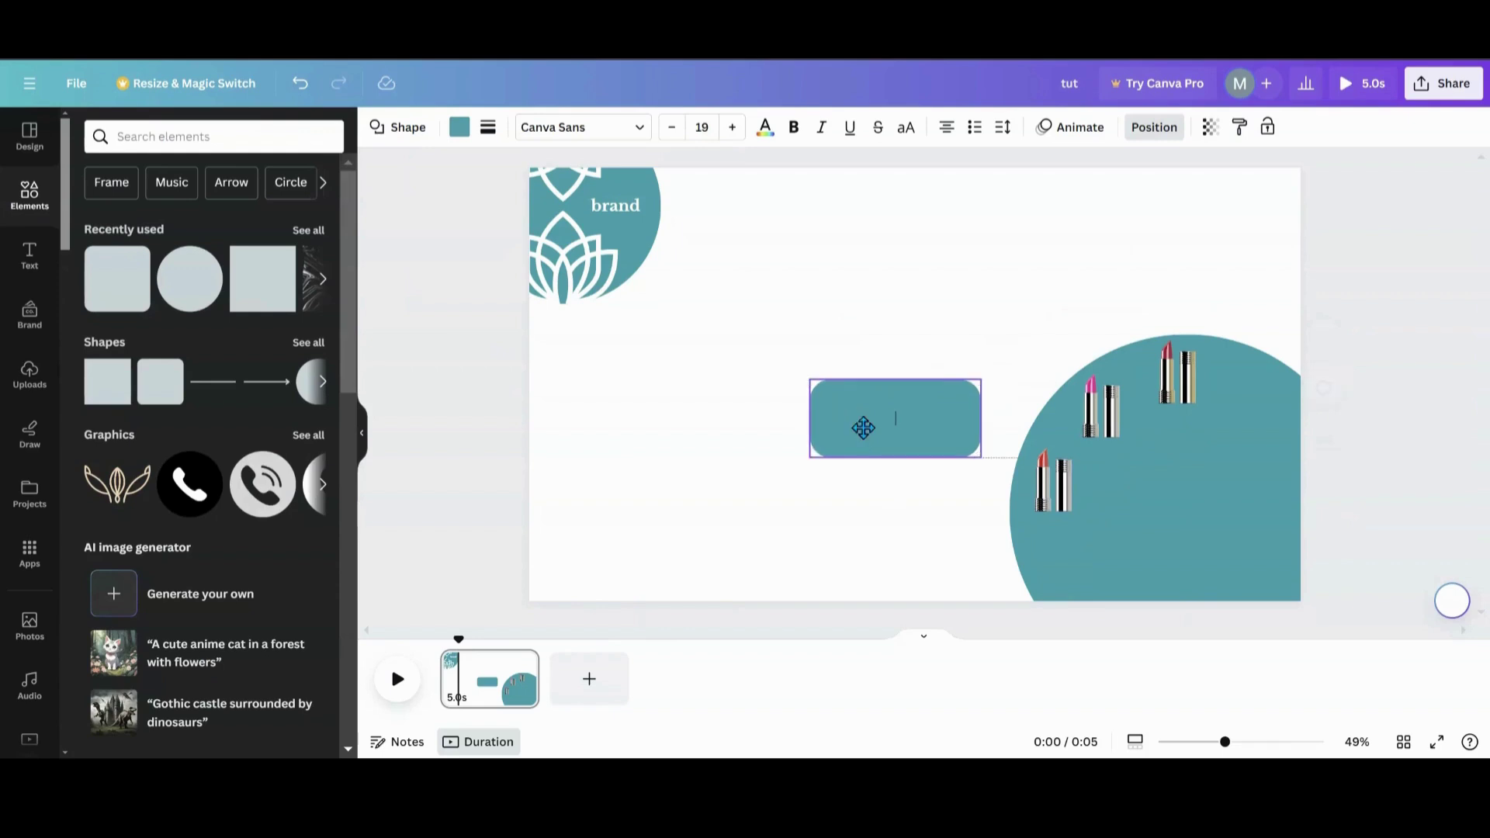
# Step: Fill the rounded rectangle with the #a6a6a6 to #ffffff linear gradient and move it onto the large teal circle below the lipsticks
pyautogui.click(460, 132)
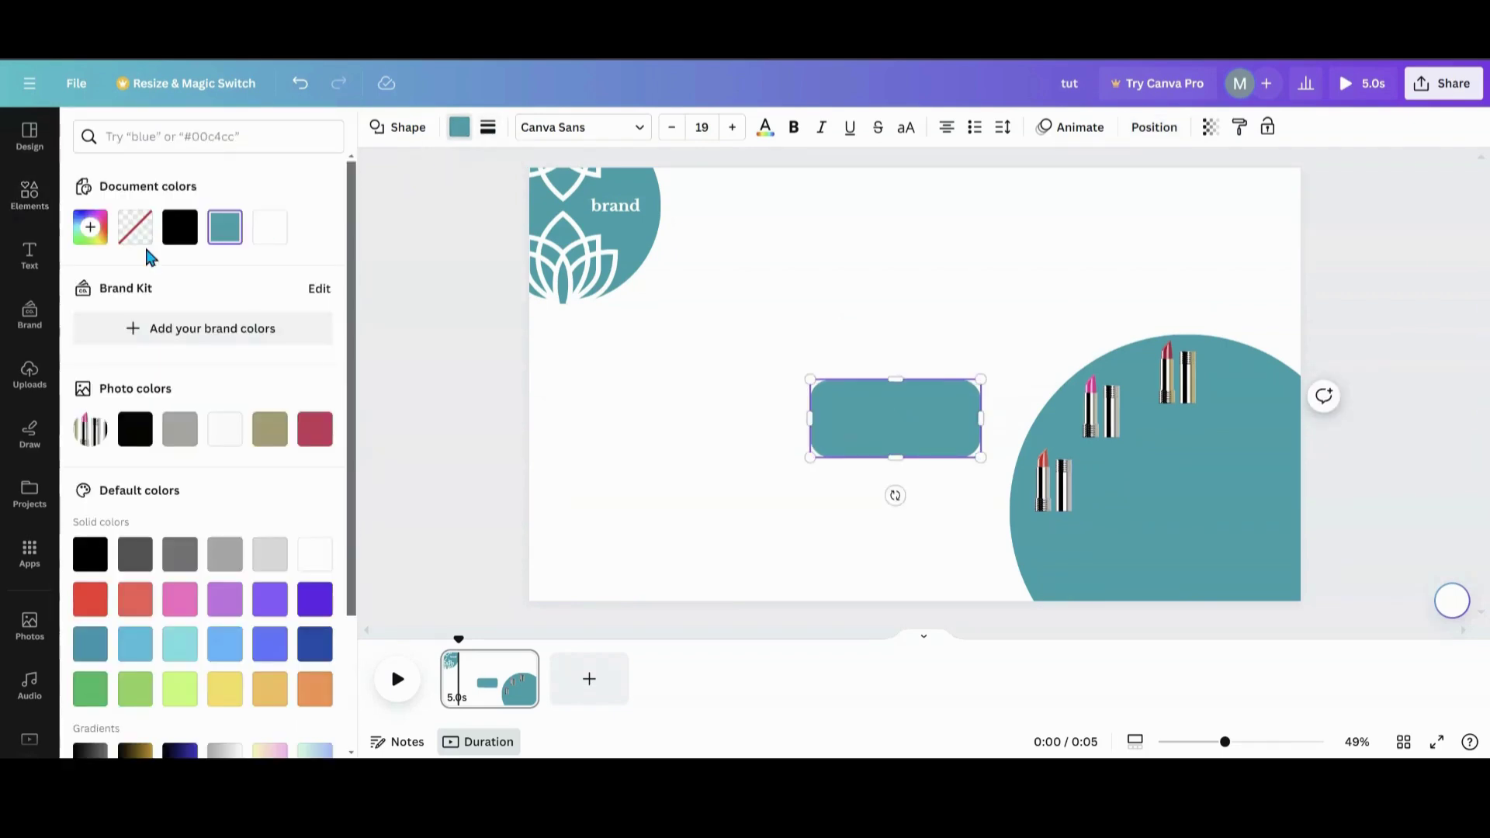
pyautogui.scroll(-3, 135, 435)
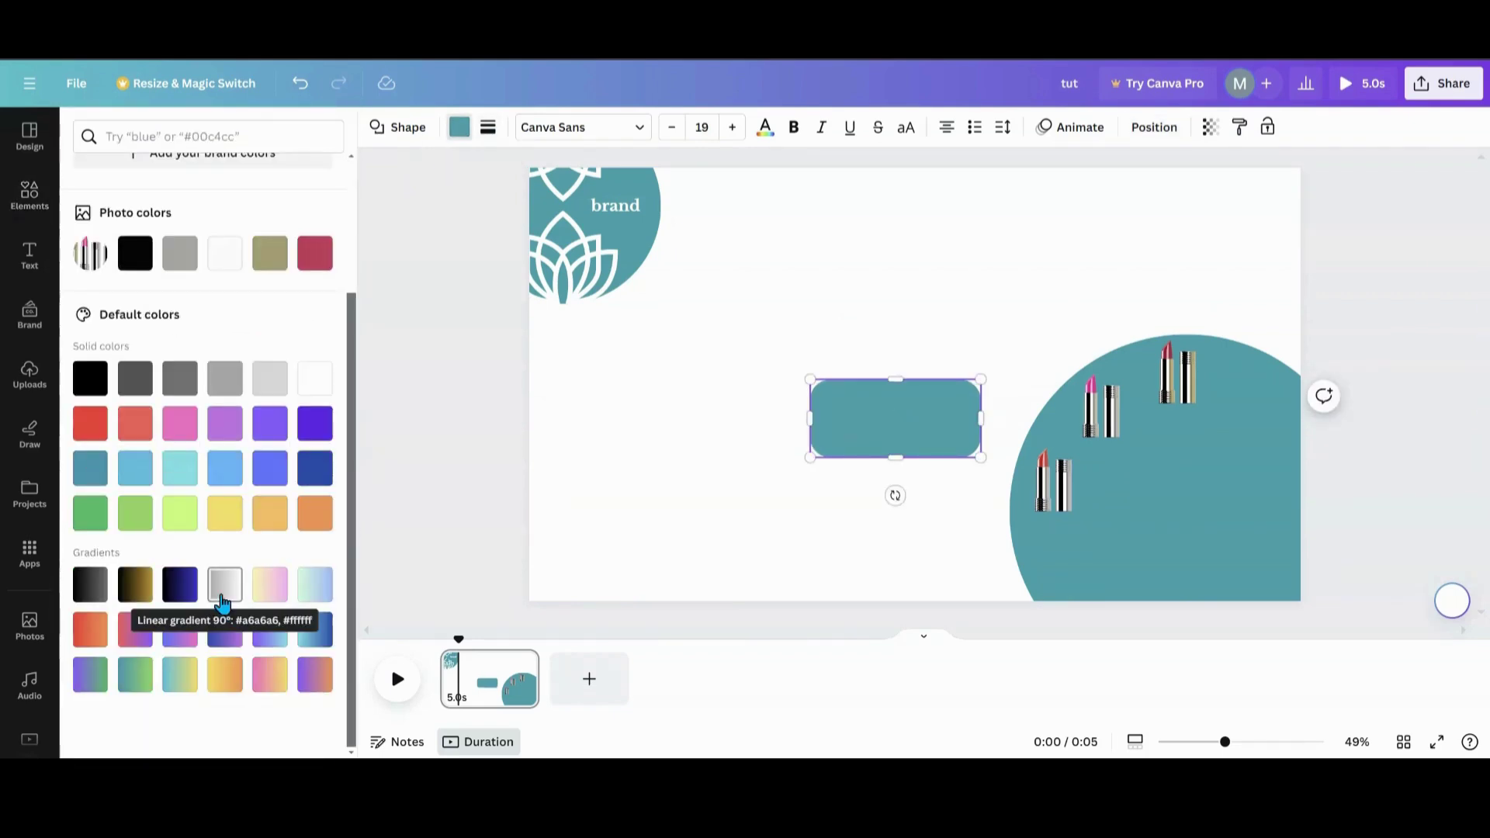
pyautogui.click(222, 601)
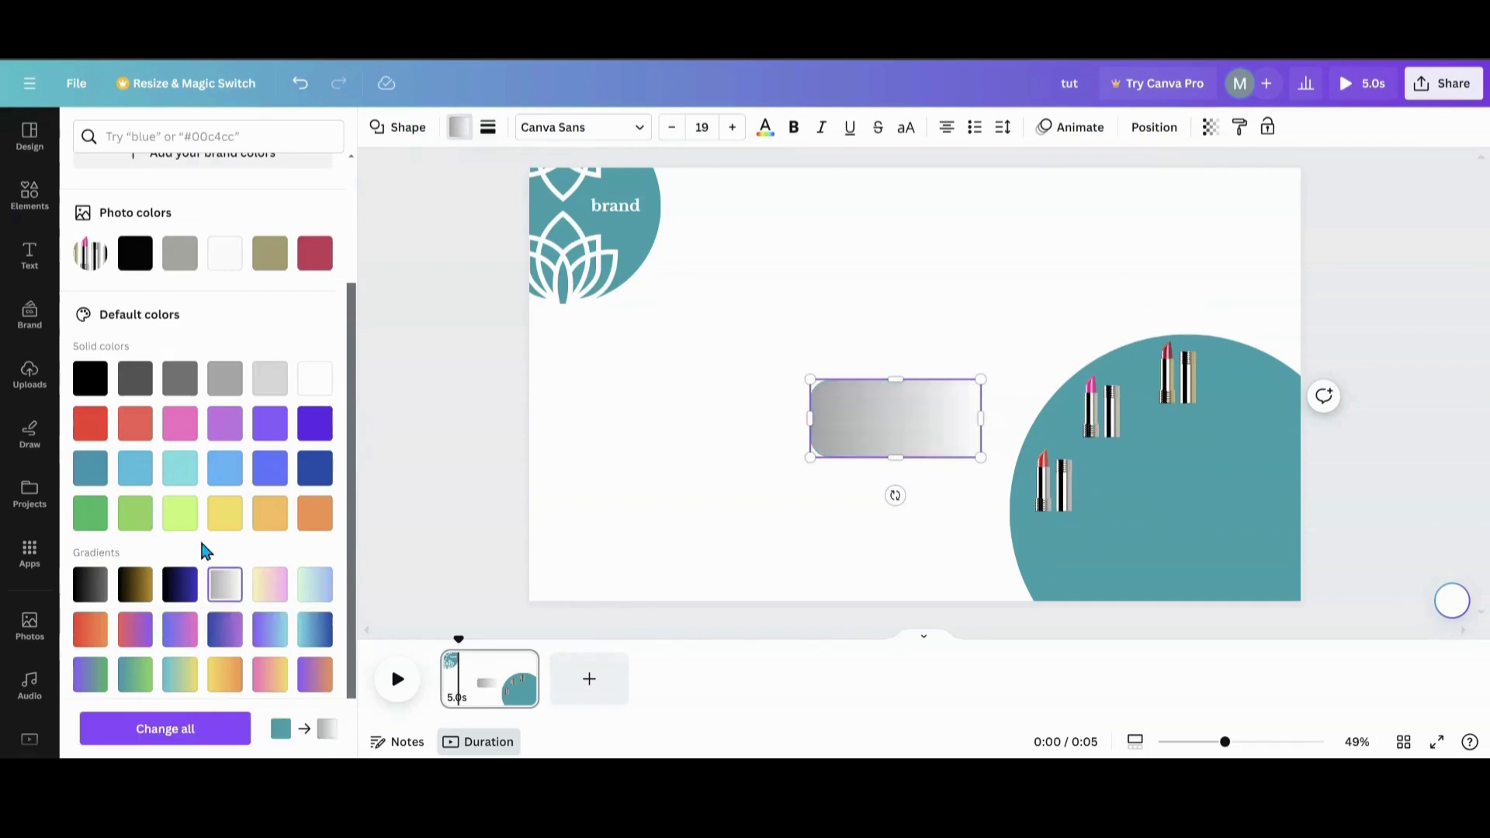
pyautogui.scroll(3, 201, 549)
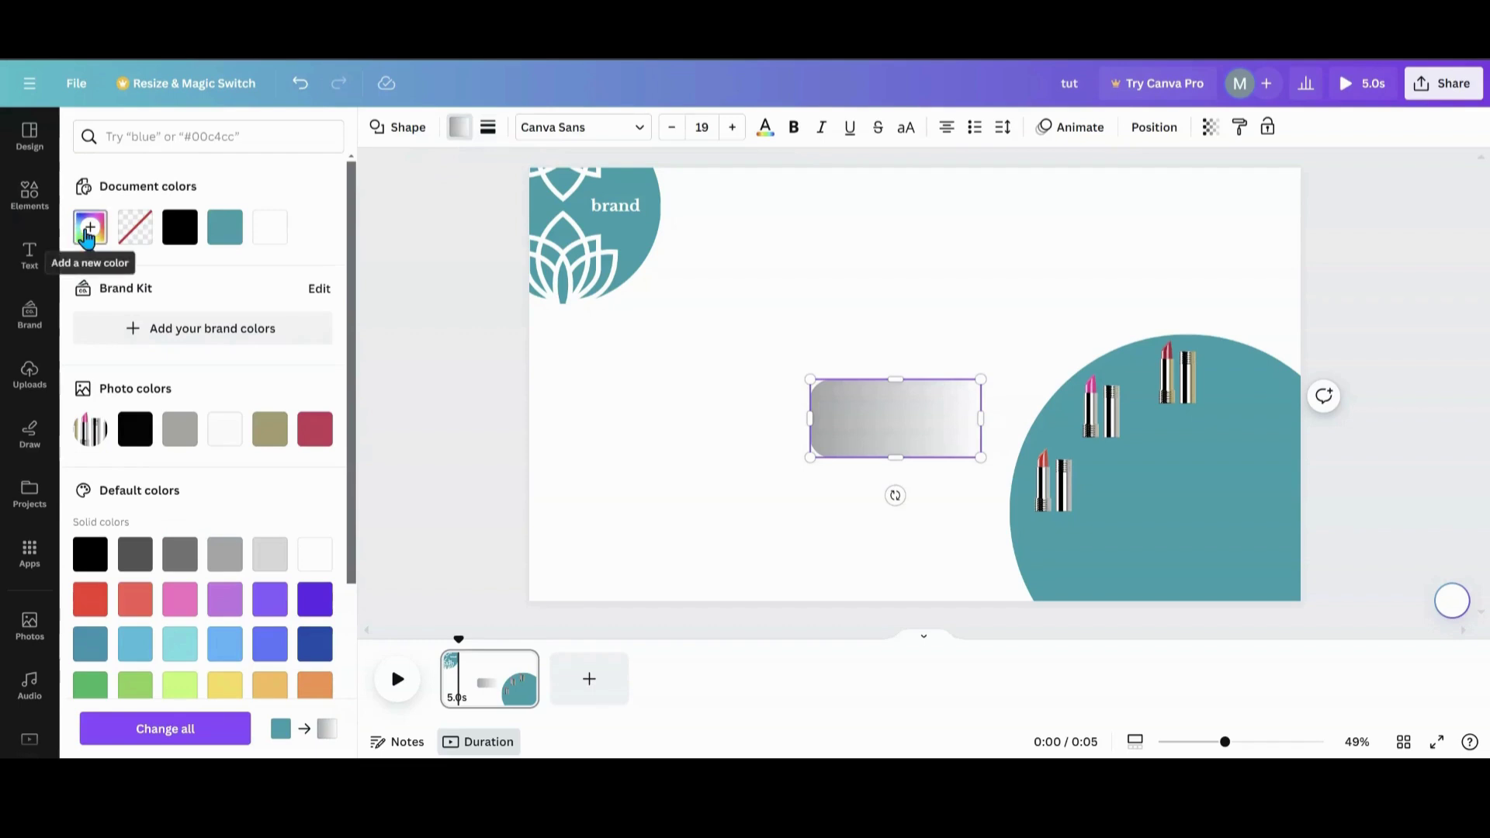
pyautogui.click(87, 233)
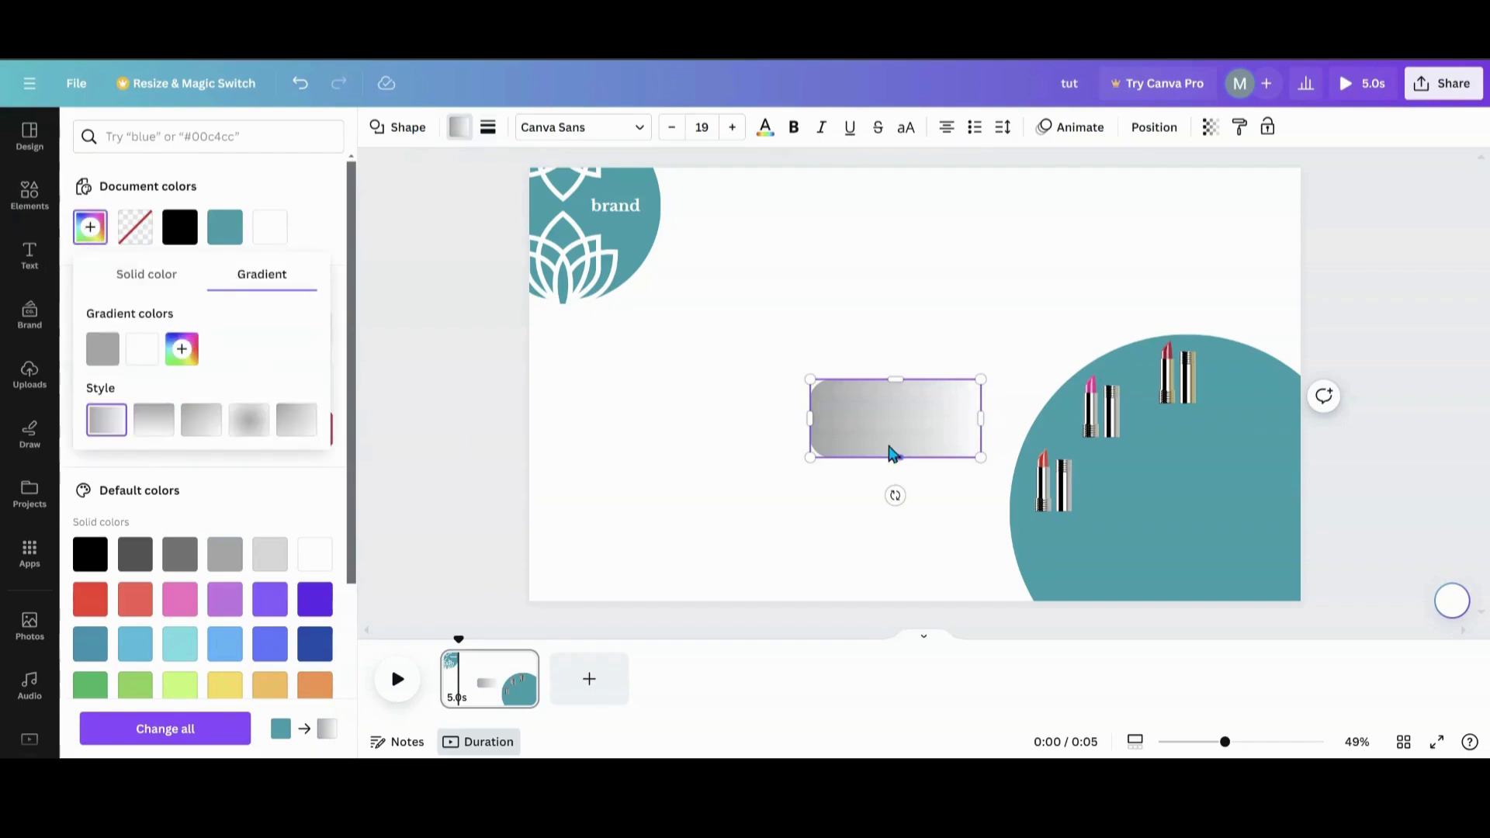
pyautogui.moveTo(869, 420); pyautogui.dragTo(1168, 505)
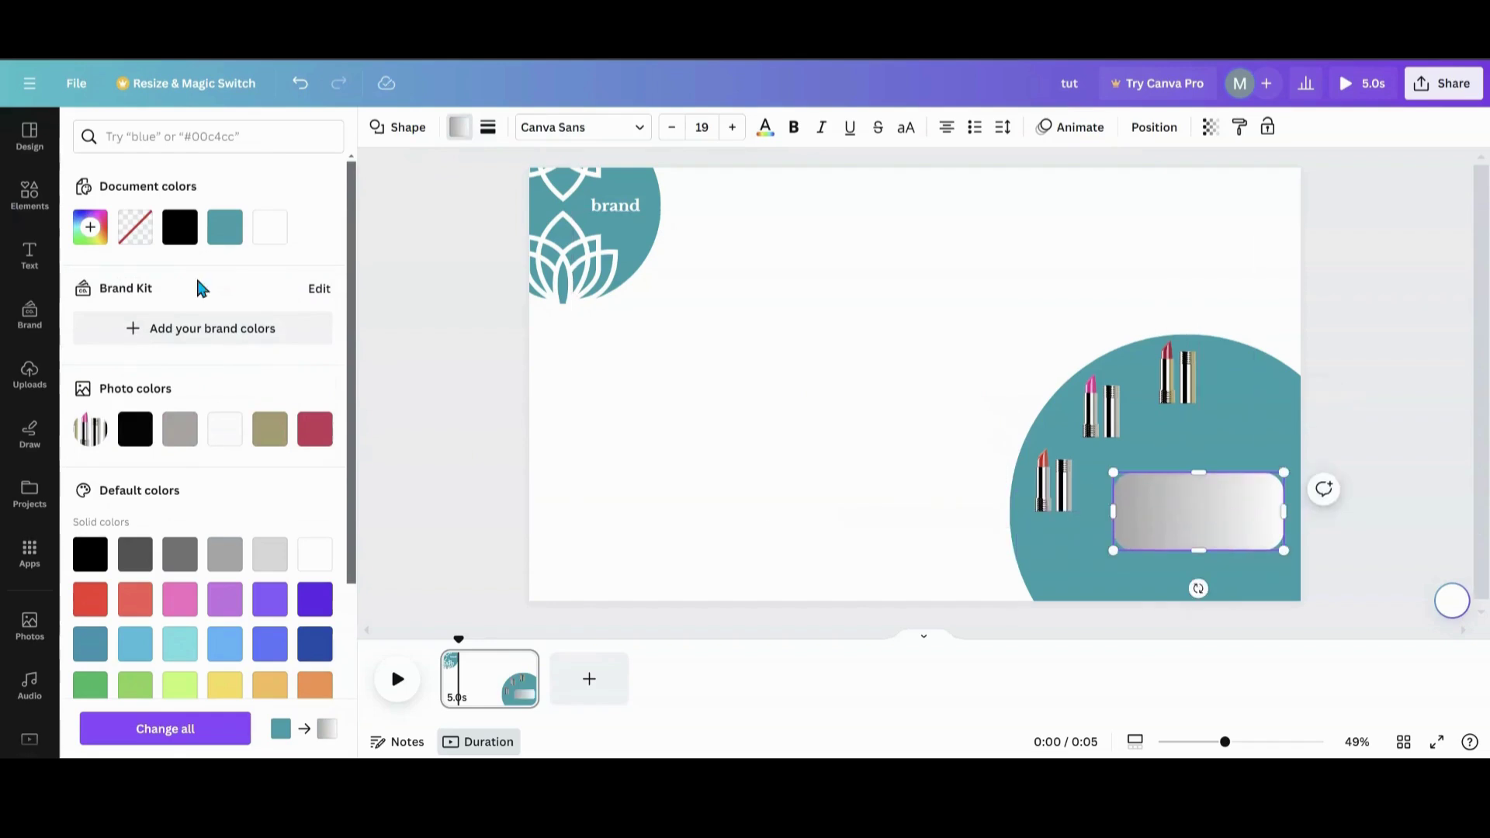
# Step: Switch the rectangle's gradient to the vertical linear style and reorder its colours so white comes first
pyautogui.click(90, 227)
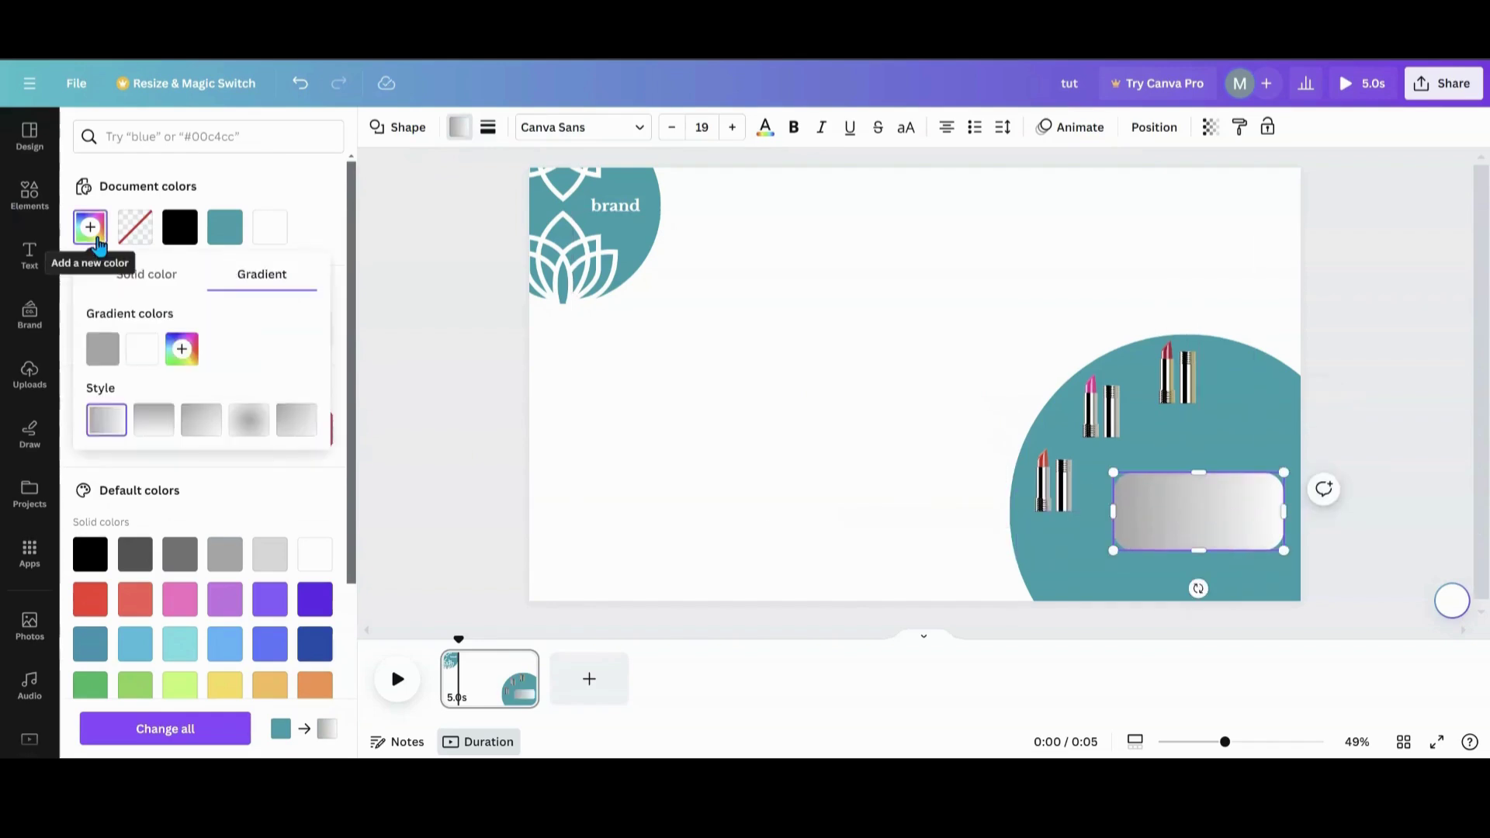
pyautogui.click(148, 431)
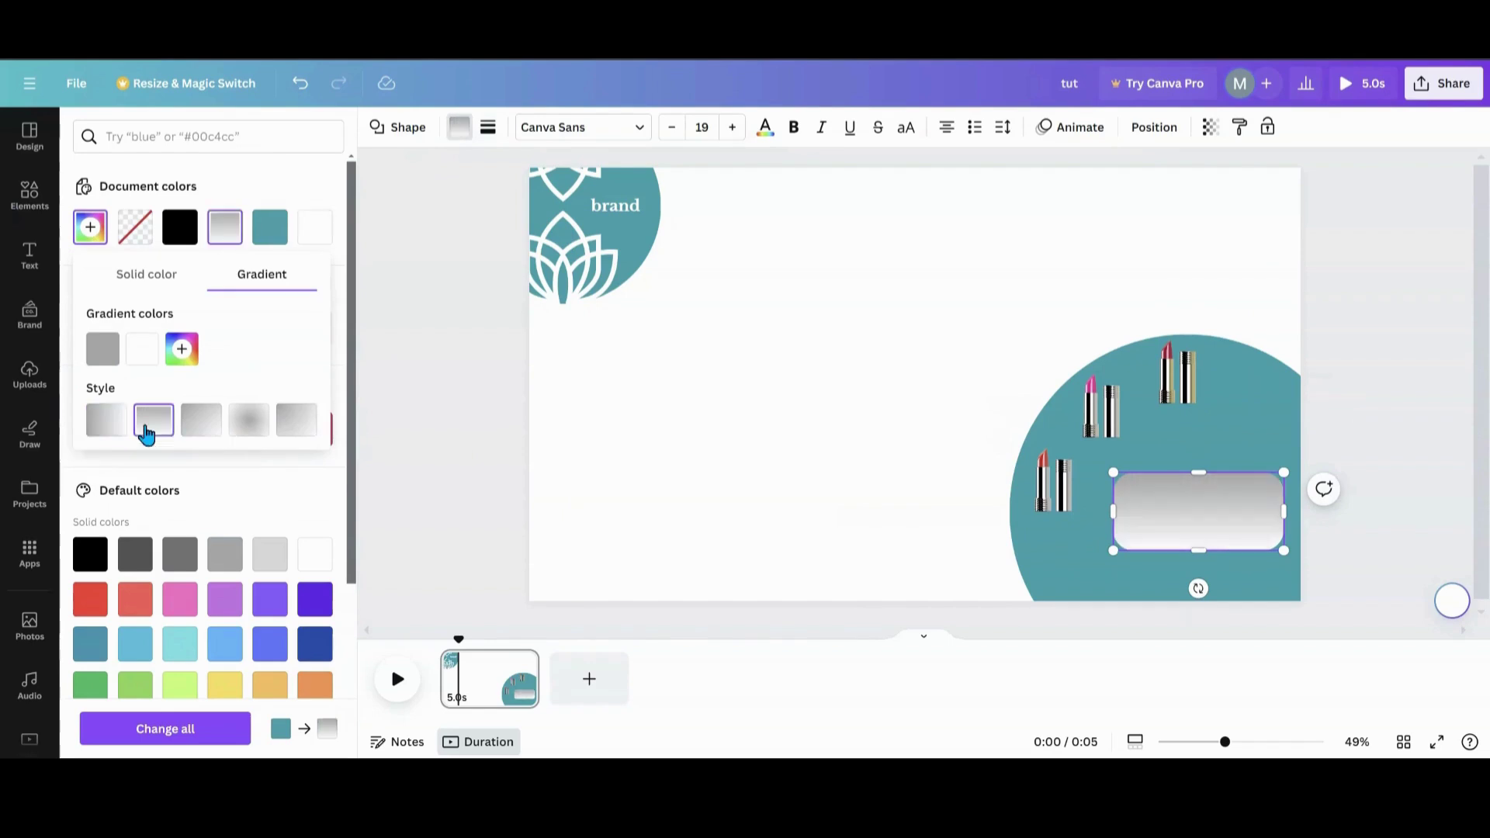
pyautogui.moveTo(102, 349); pyautogui.dragTo(154, 371)
# Step: Set the gradient's #A6A6A6 colour to 19% opacity and #FFFFFF to 78%, and nudge the rectangle slightly upward
pyautogui.click(144, 355)
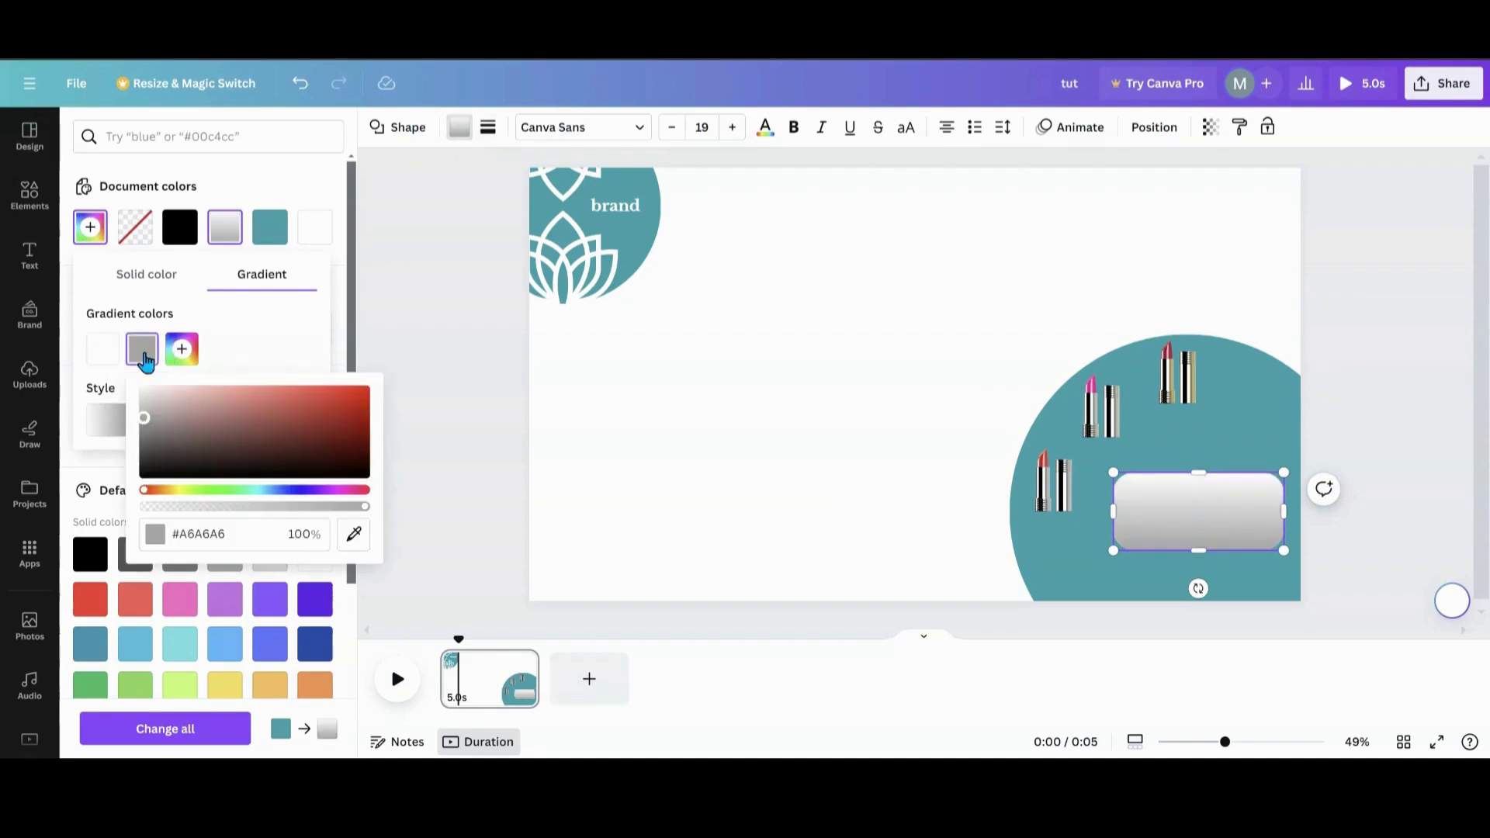
pyautogui.moveTo(364, 507); pyautogui.dragTo(203, 514)
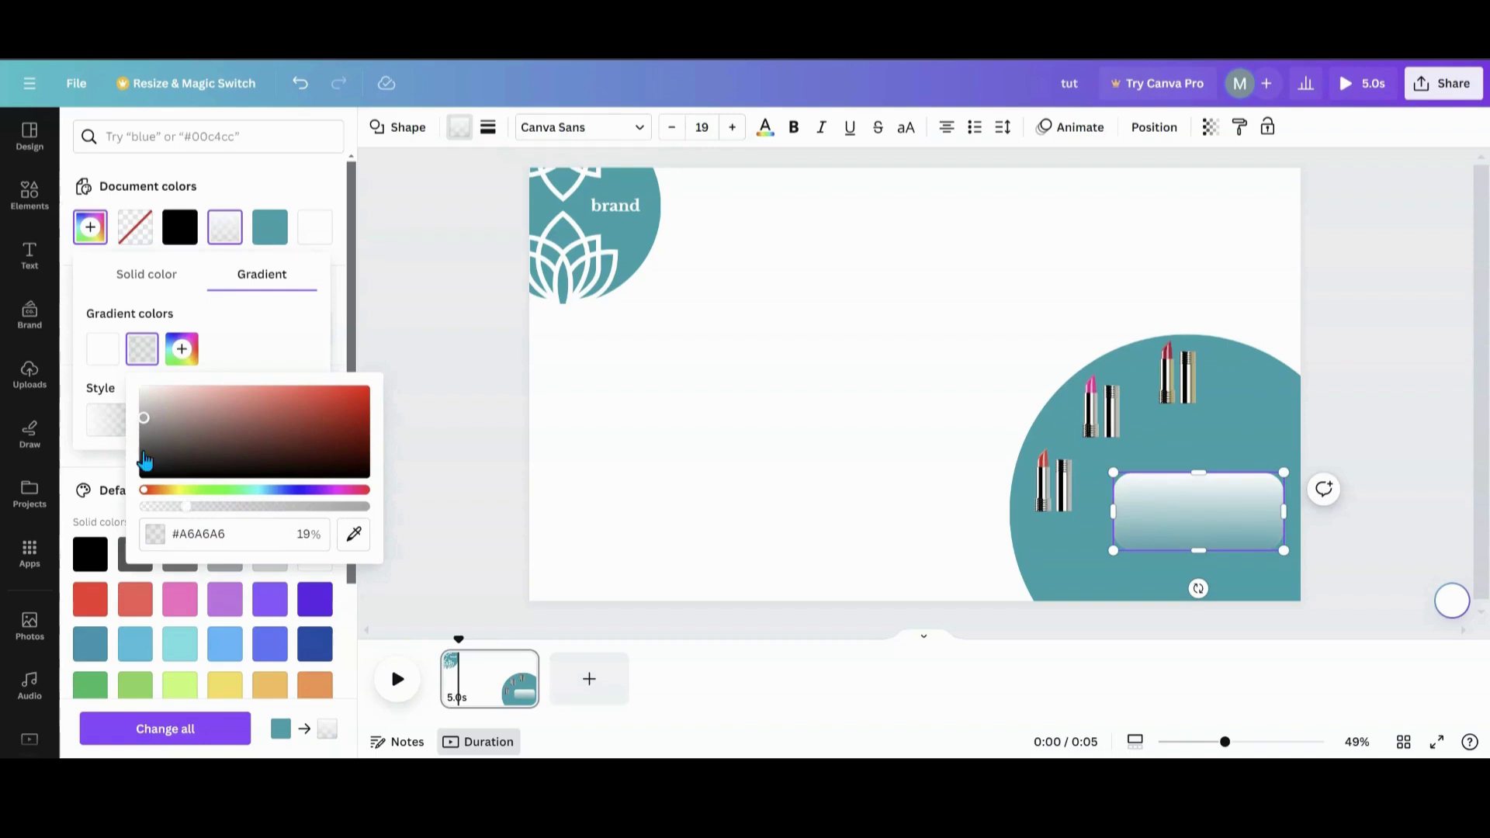
pyautogui.click(99, 357)
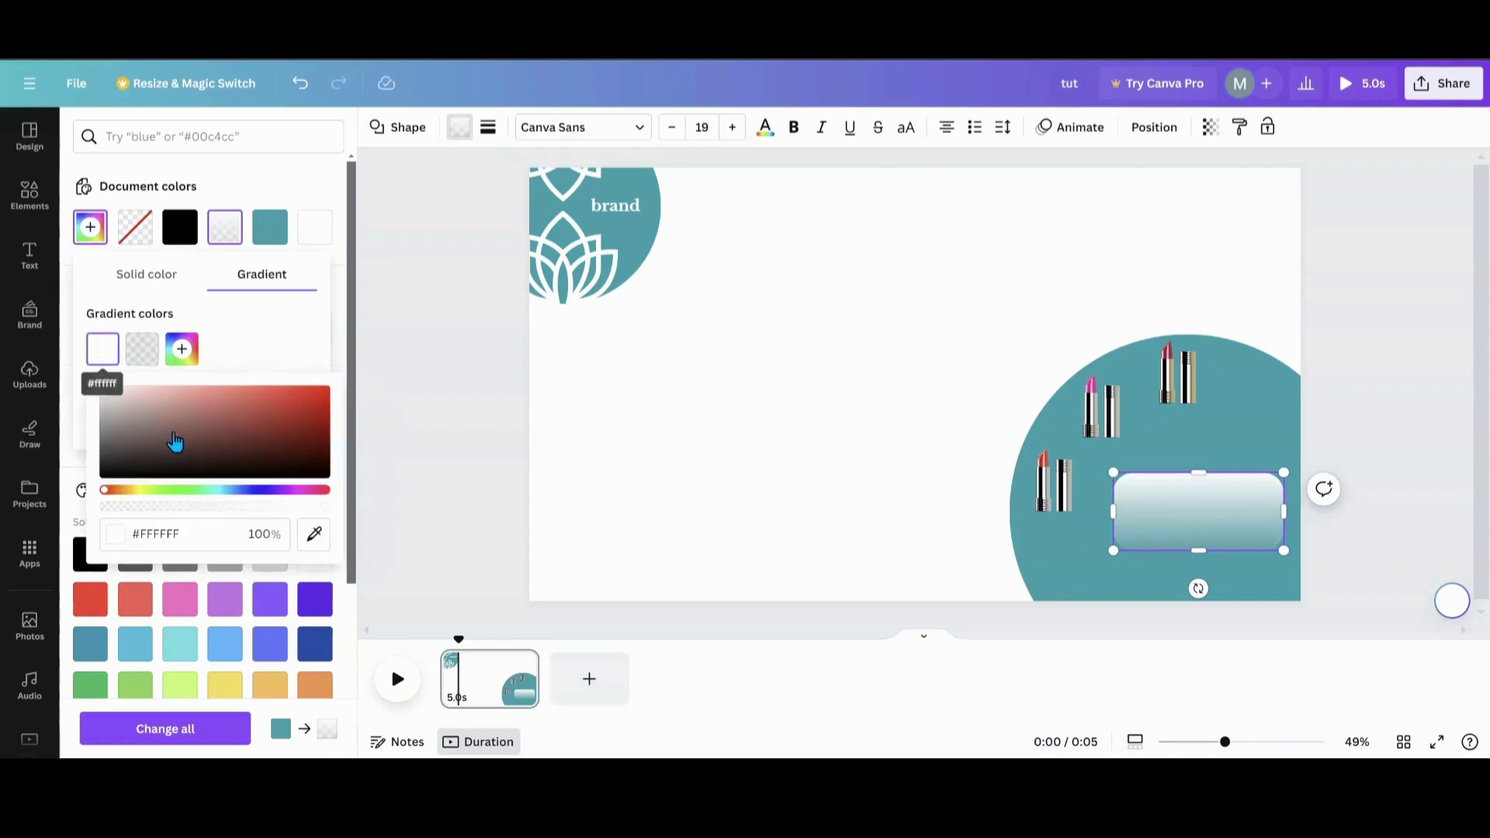
pyautogui.moveTo(323, 512); pyautogui.dragTo(276, 517)
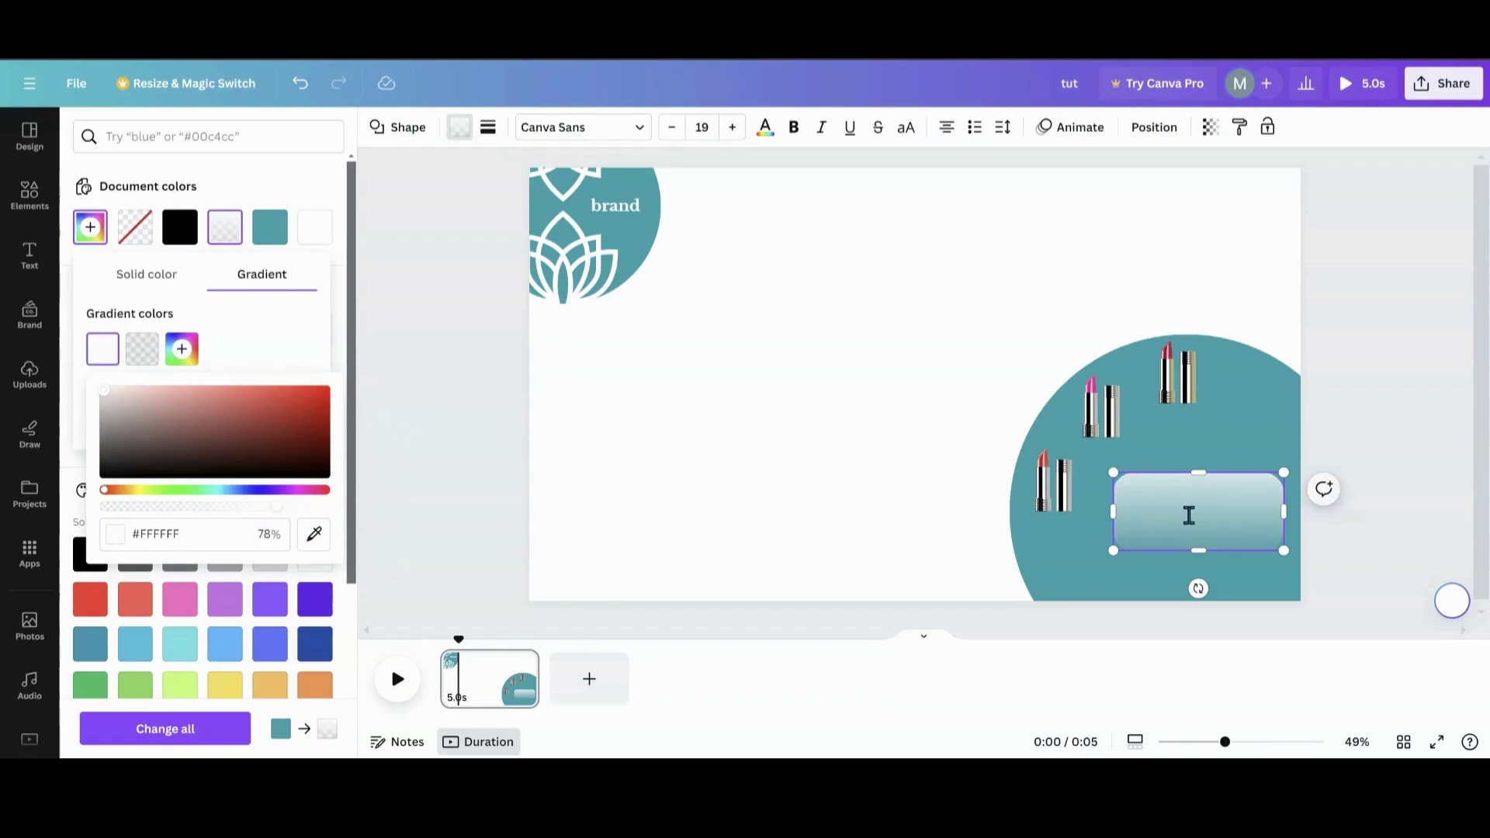
pyautogui.click(1053, 560)
pyautogui.click(1220, 509)
pyautogui.moveTo(1220, 509); pyautogui.dragTo(1215, 498)
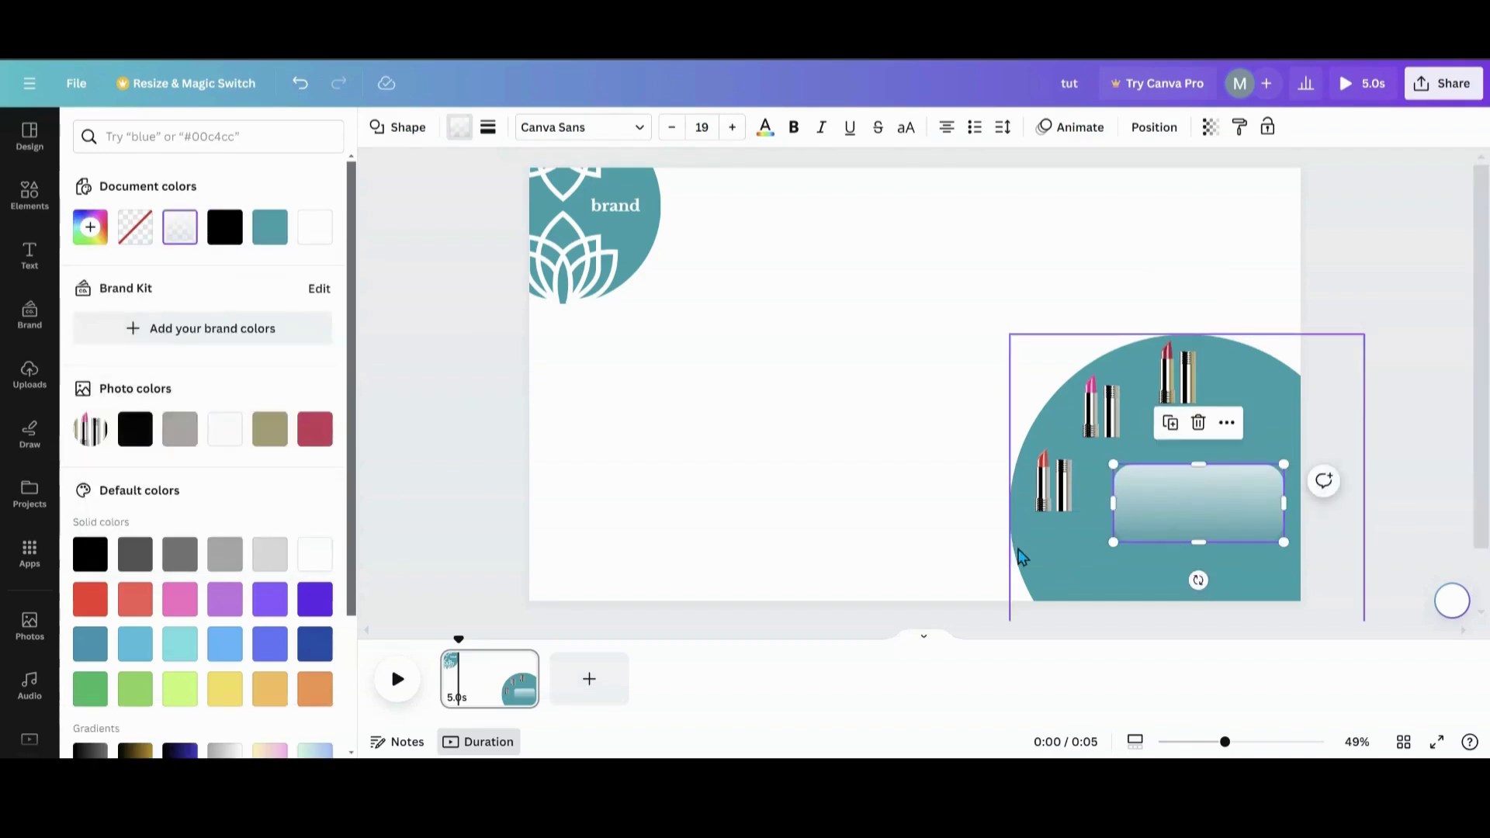
# Step: Add a subheading reading "New Summer Colors" and break it so "Colors" sits on a second line
pyautogui.click(29, 255)
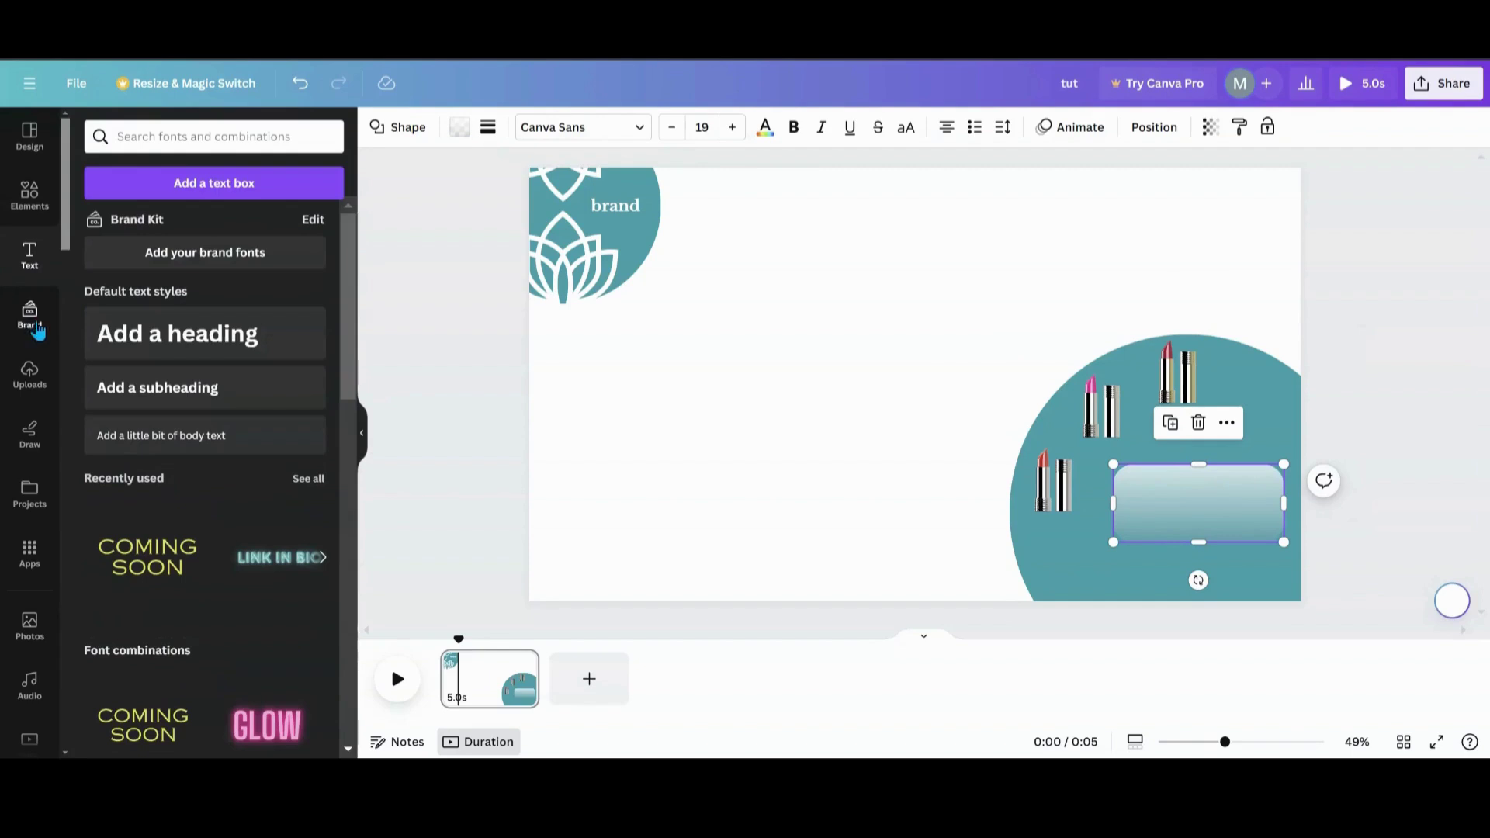
pyautogui.click(164, 391)
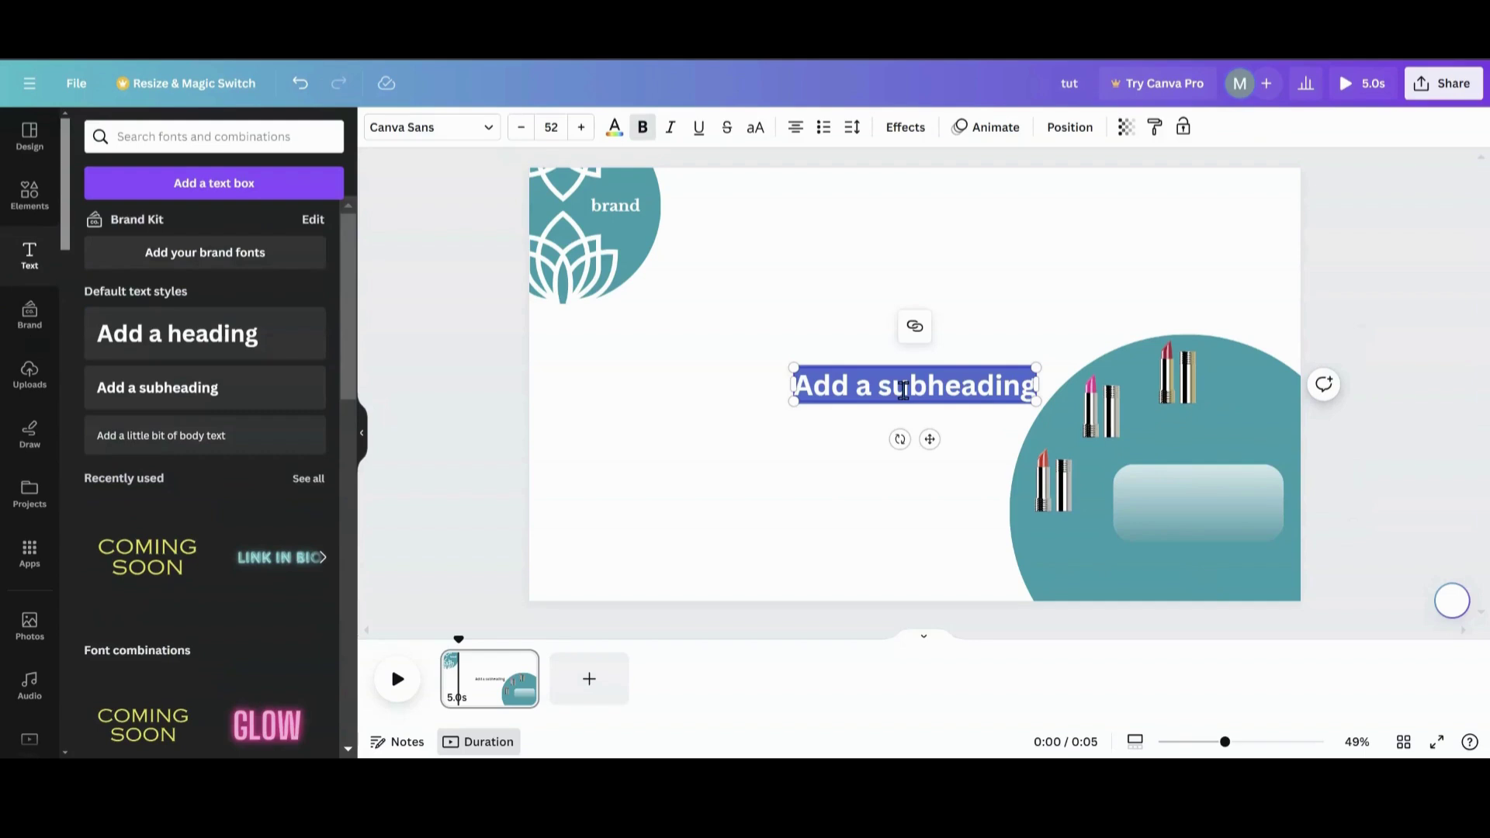
pyautogui.write('New')
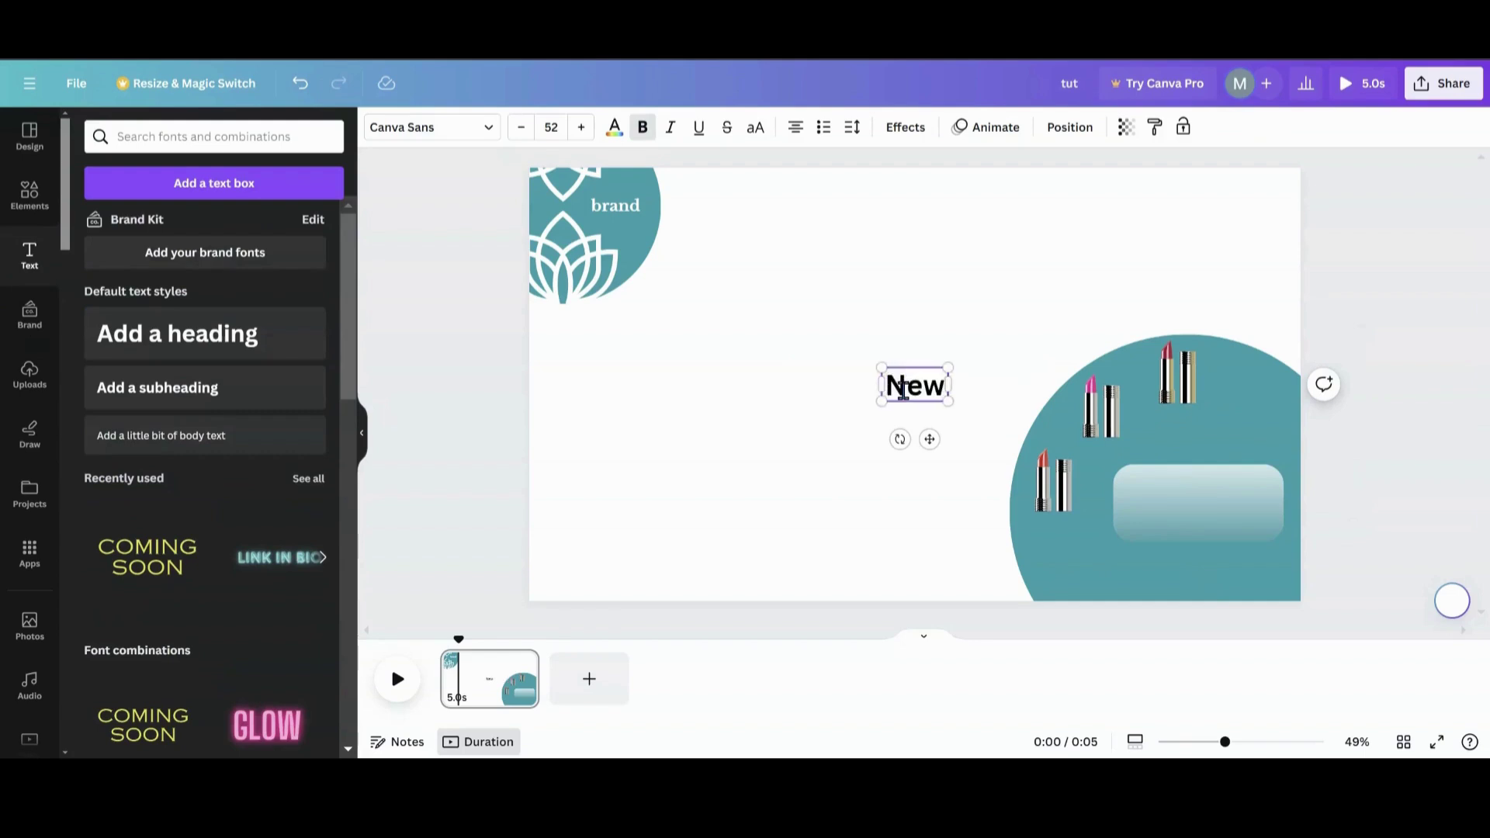
pyautogui.write(' Summer')
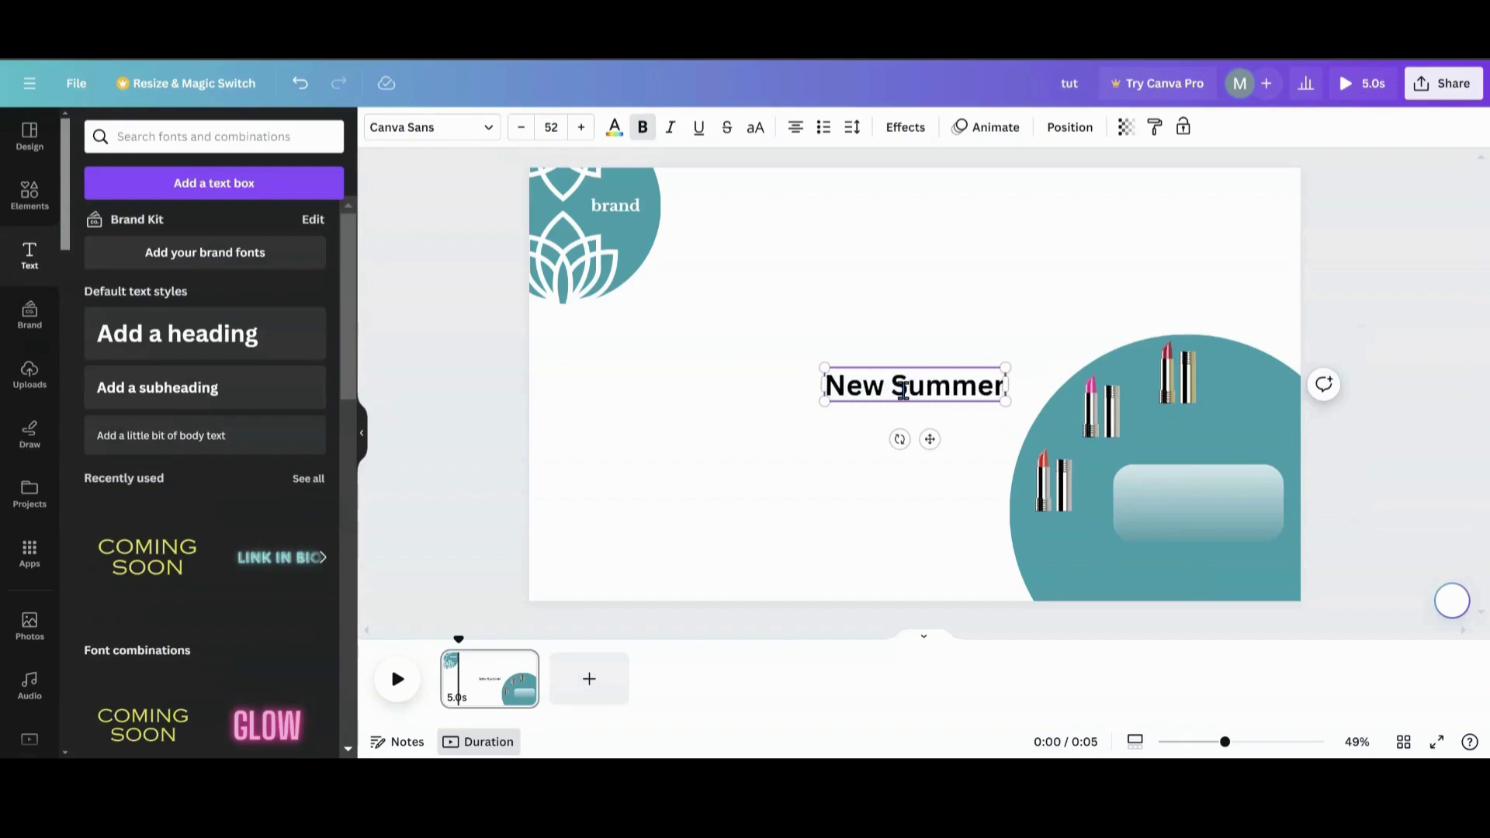
pyautogui.write(' Colo')
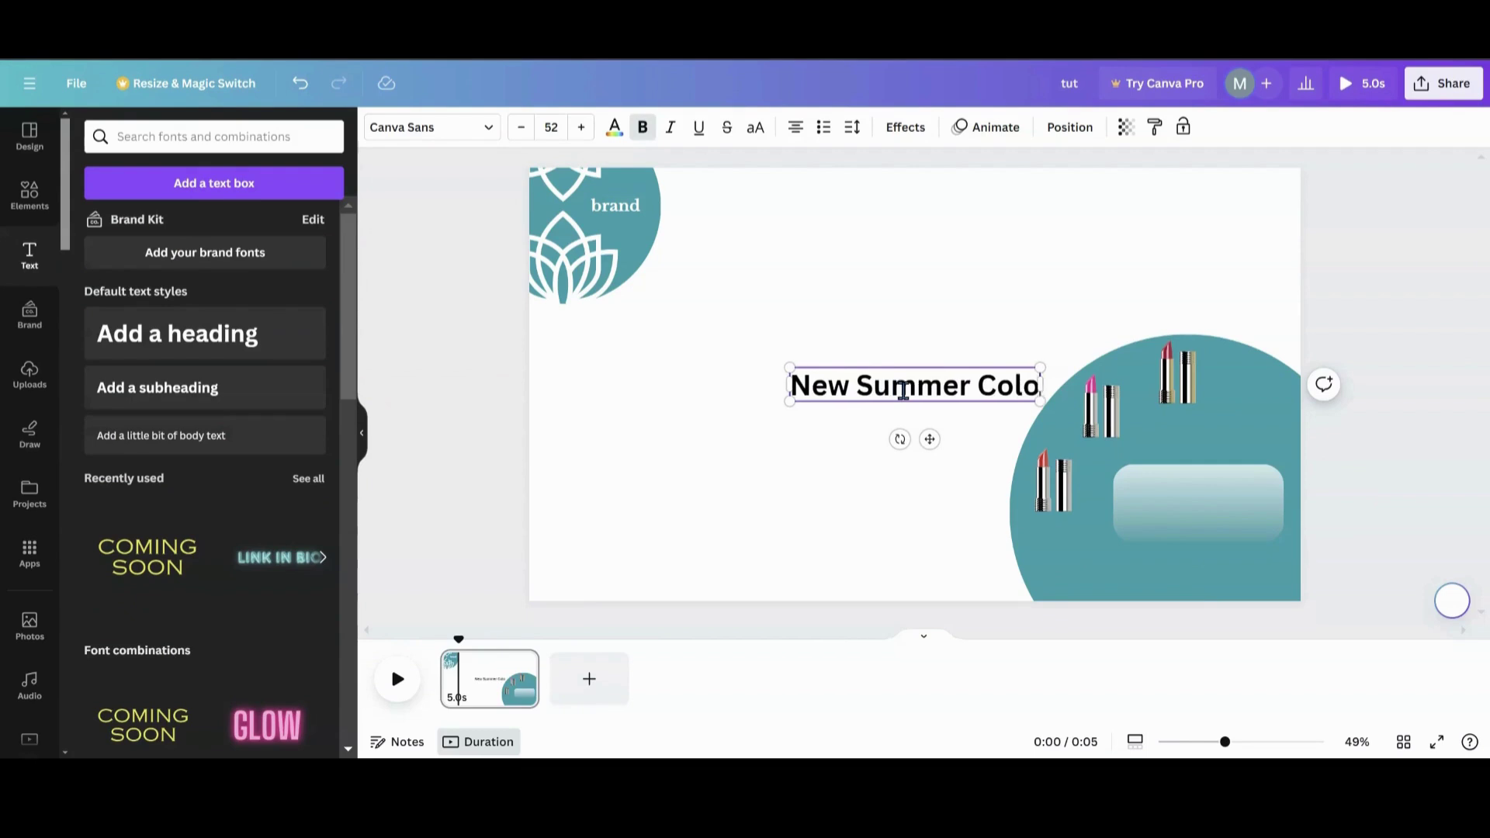
pyautogui.write('rs')
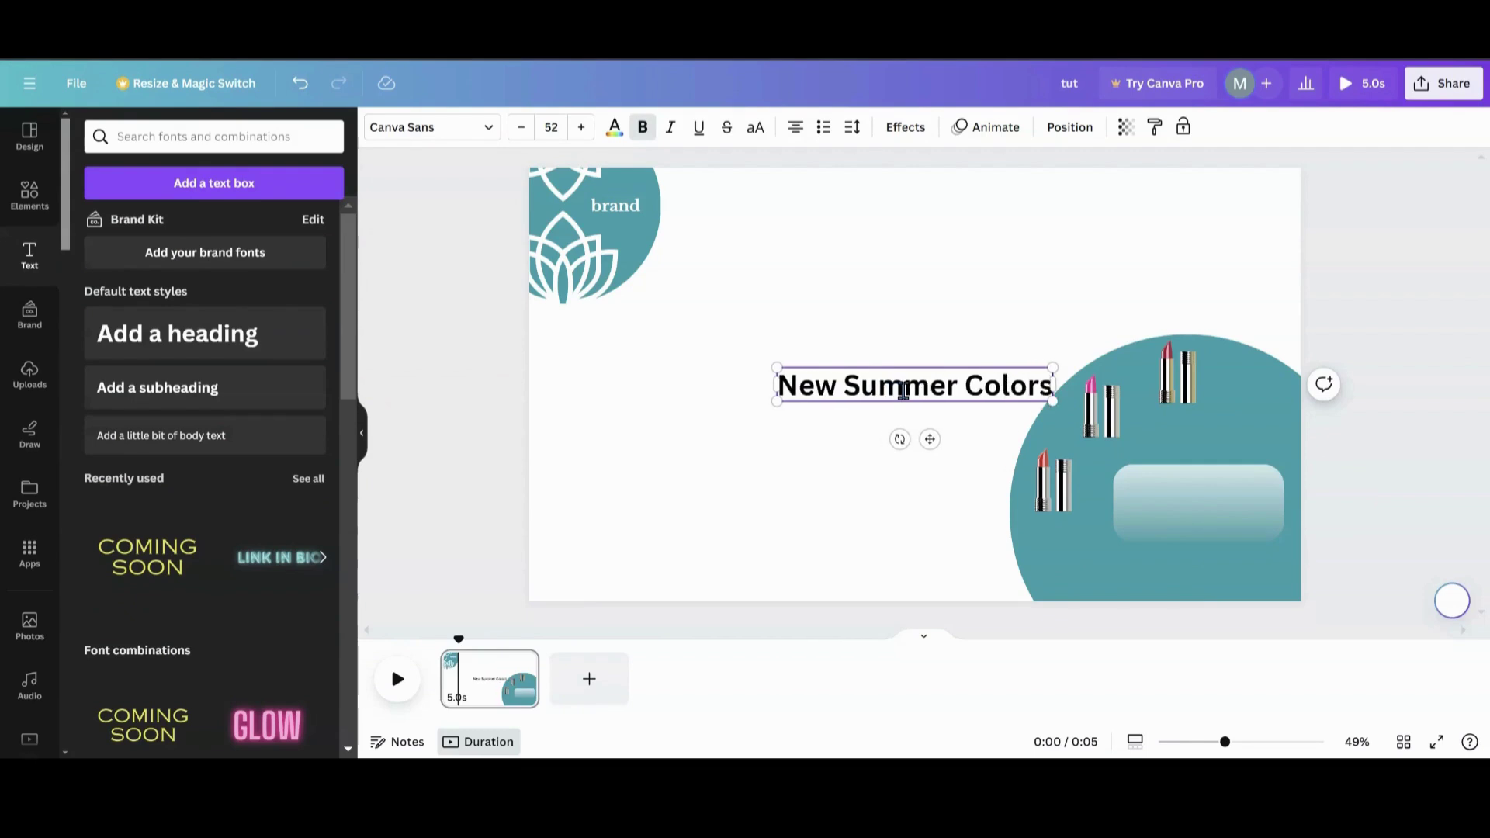
pyautogui.click(967, 386)
pyautogui.press('Return')
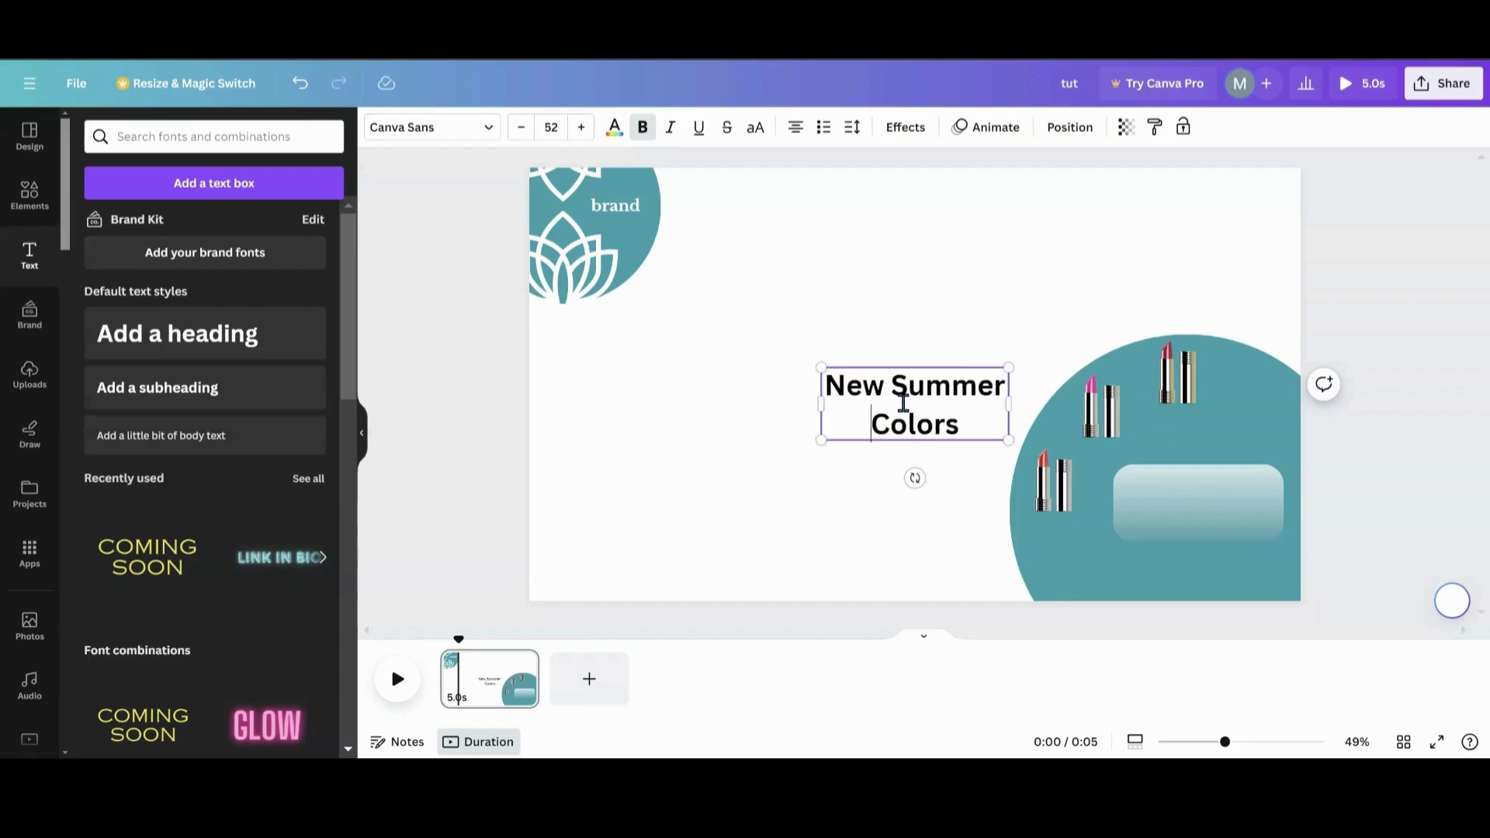
# Step: Colour the "New Summer Colors" text white and fit it inside the gradient rectangle at font size 29.1
pyautogui.moveTo(960, 425); pyautogui.dragTo(830, 386)
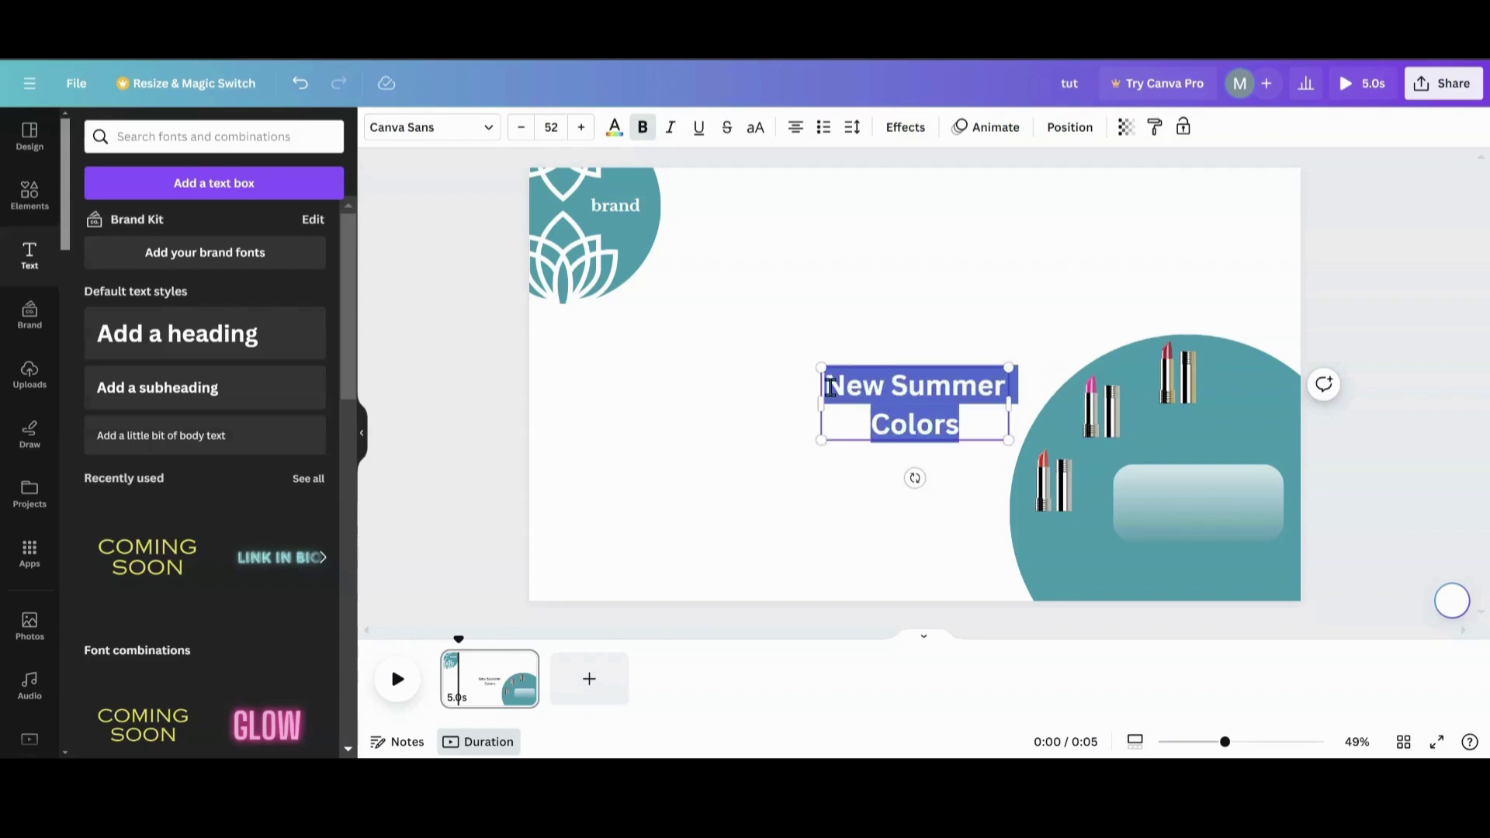
pyautogui.click(614, 131)
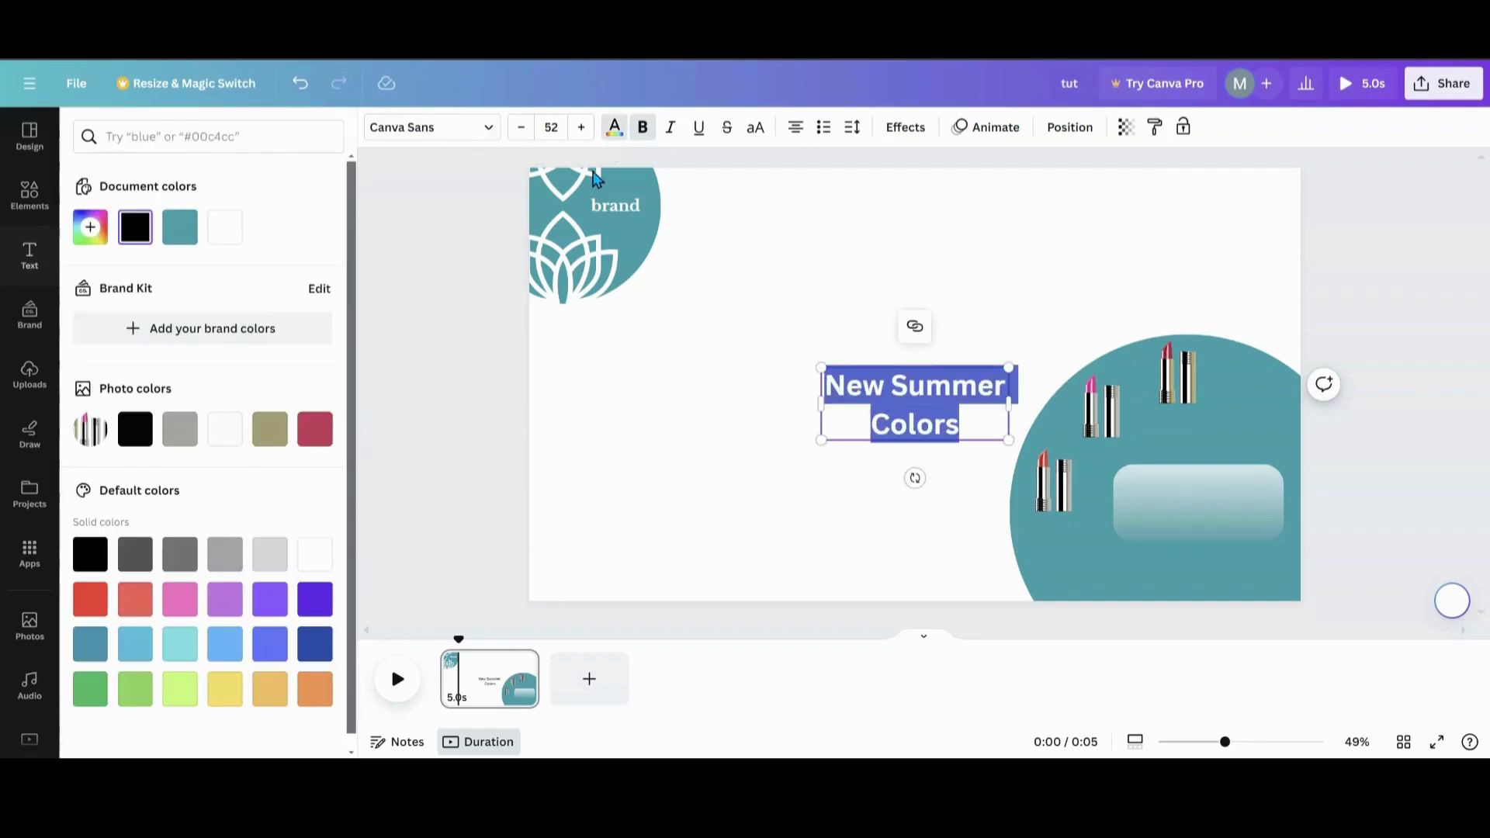
pyautogui.click(312, 554)
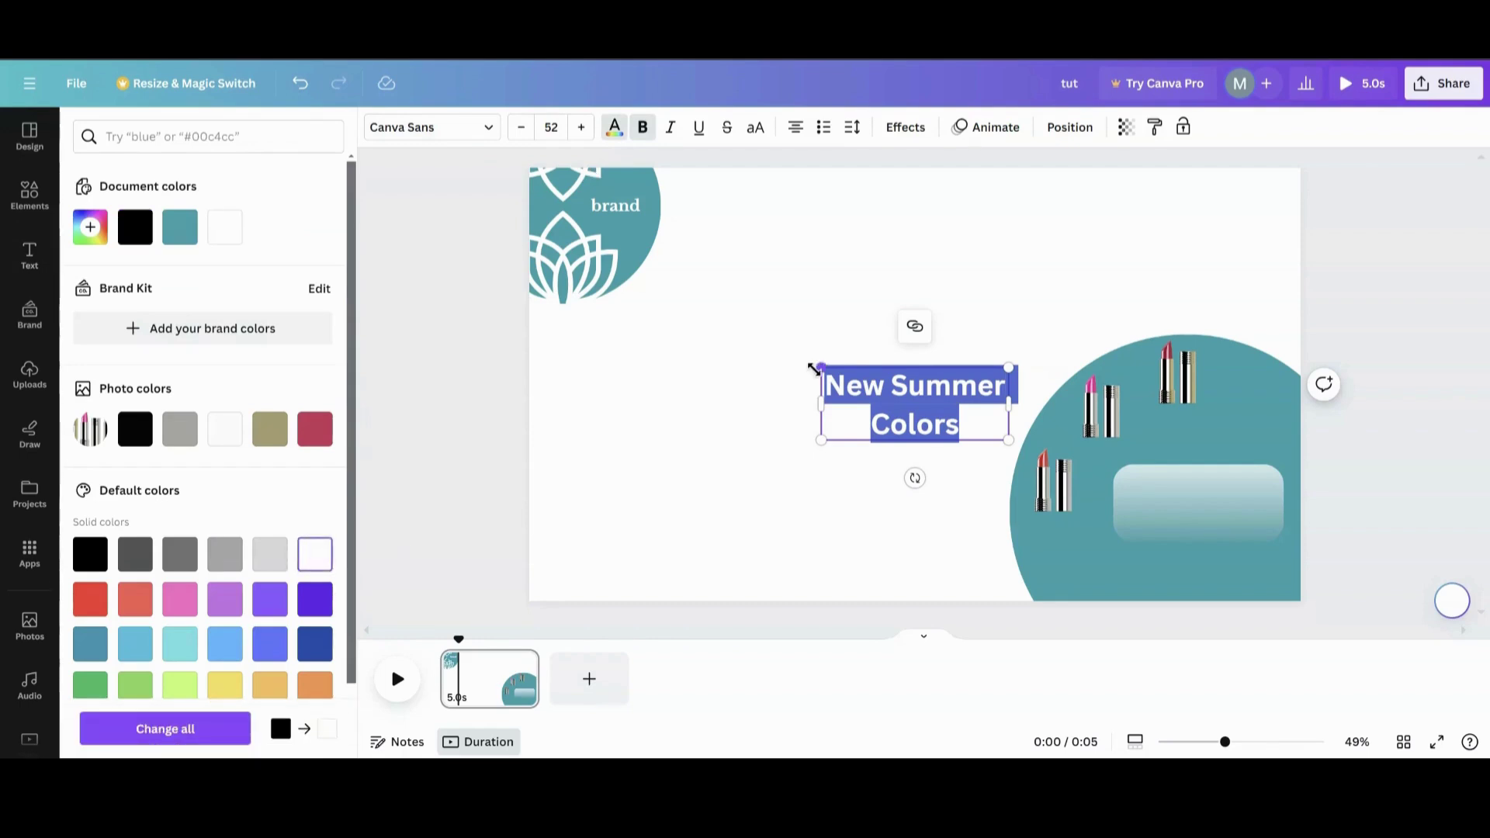
pyautogui.moveTo(822, 368); pyautogui.dragTo(903, 399)
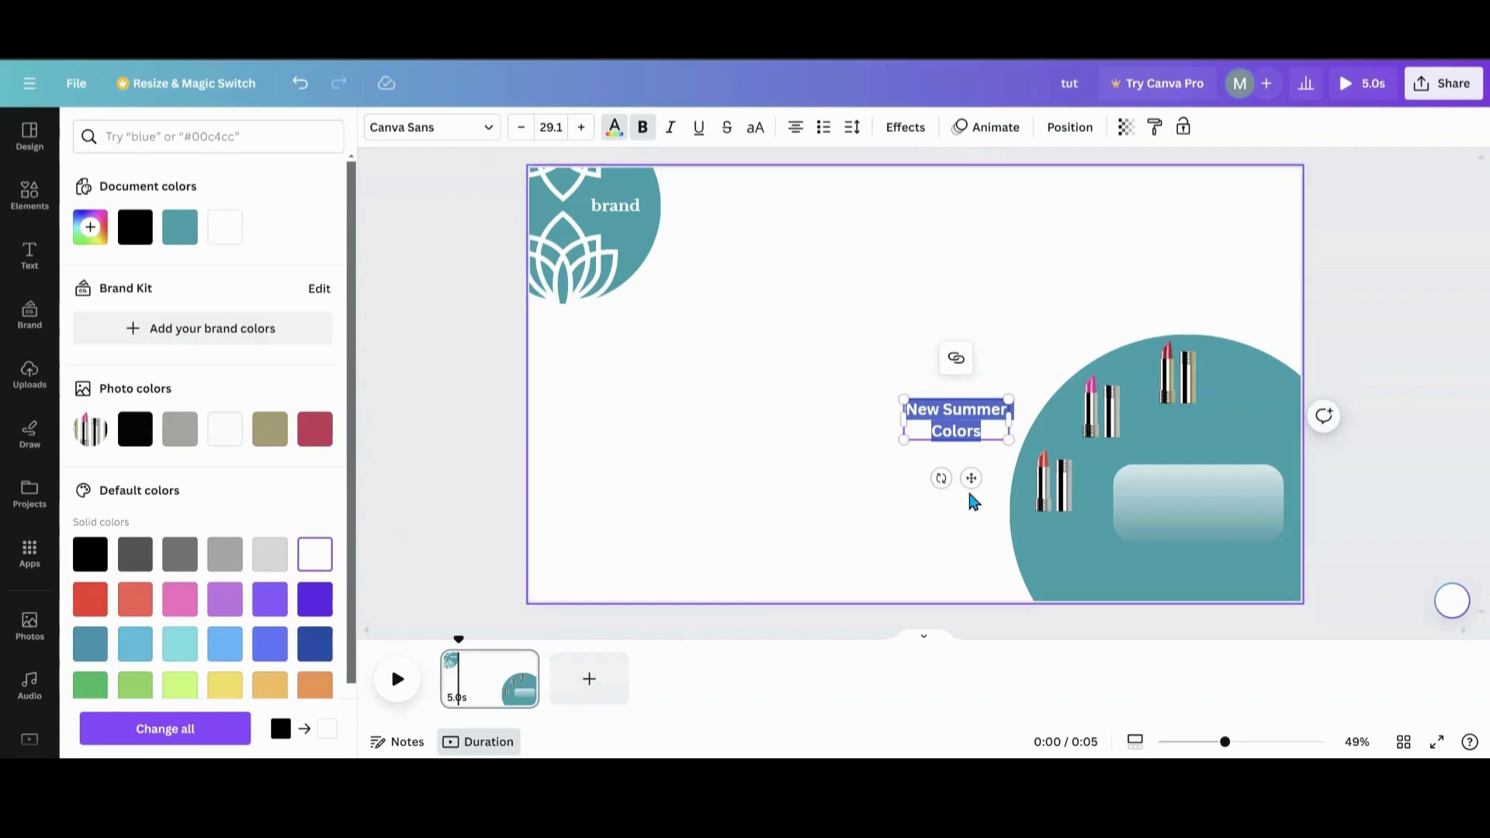
pyautogui.moveTo(975, 482); pyautogui.dragTo(1214, 561)
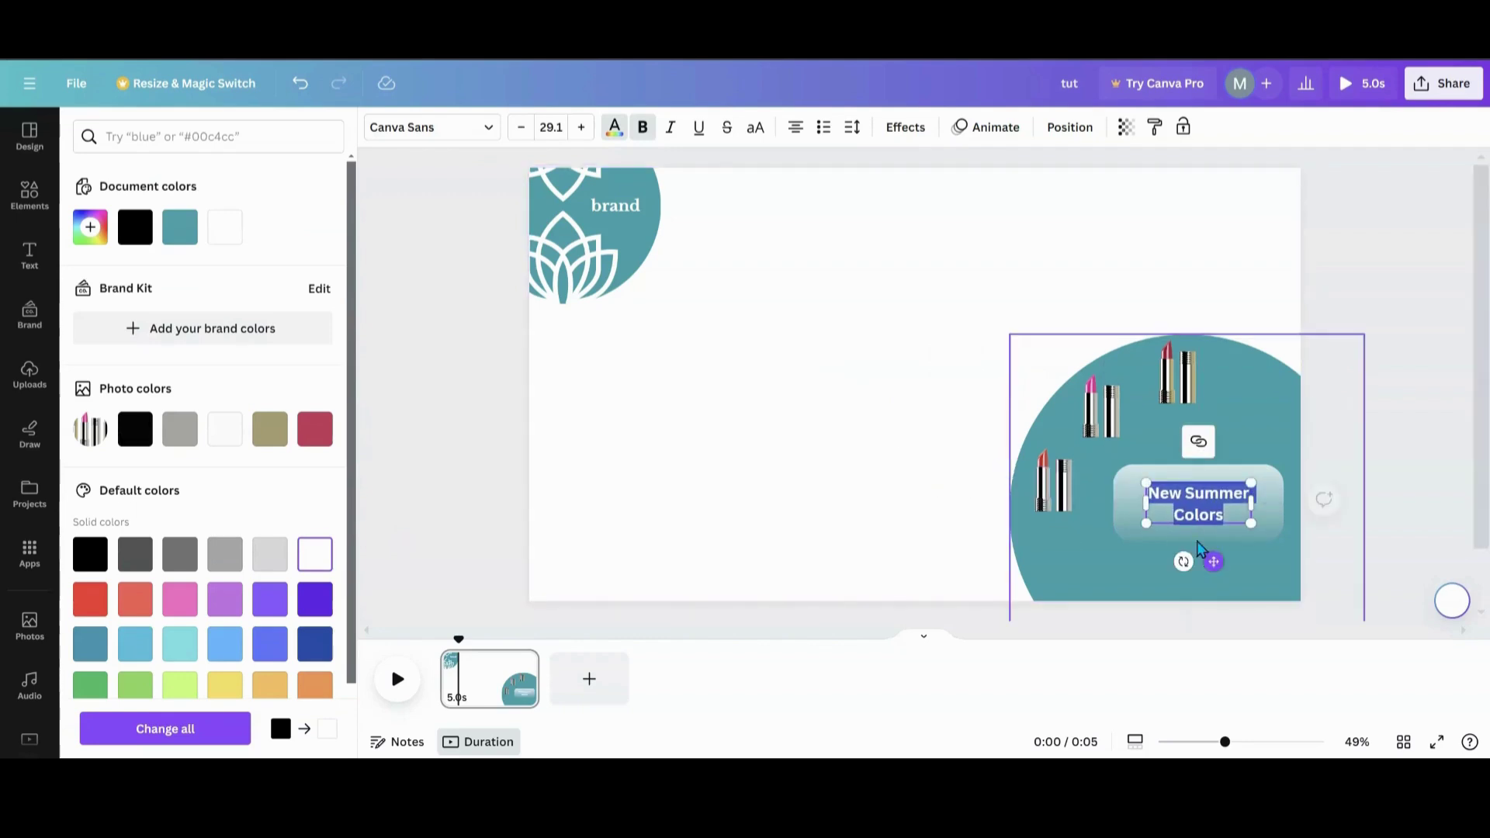
# Step: Enlarge the "New Summer Colors" text inside the gradient rectangle to font size 31.4
pyautogui.moveTo(1146, 485); pyautogui.dragTo(1138, 480)
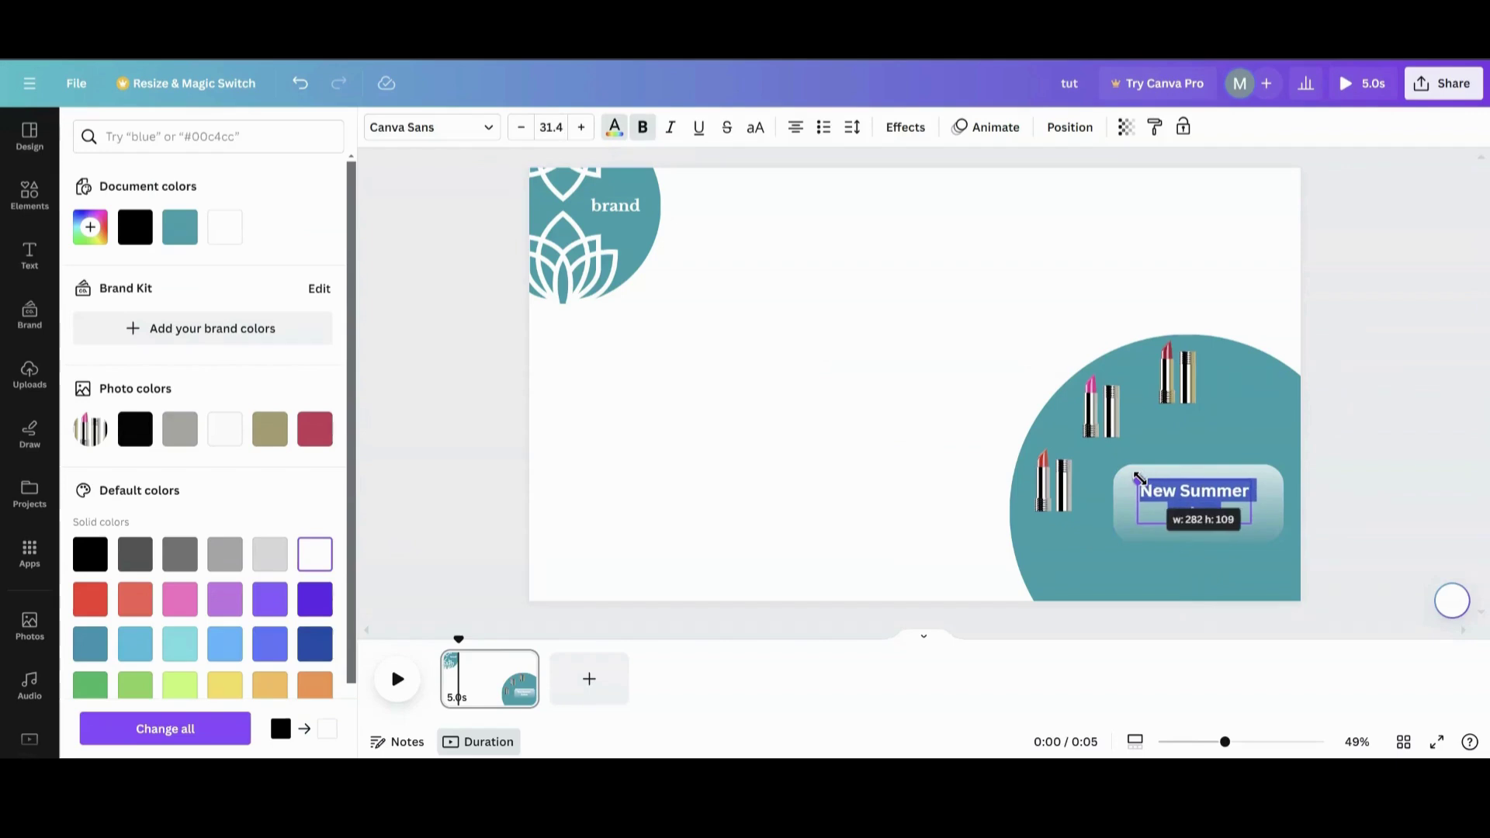
pyautogui.click(1163, 597)
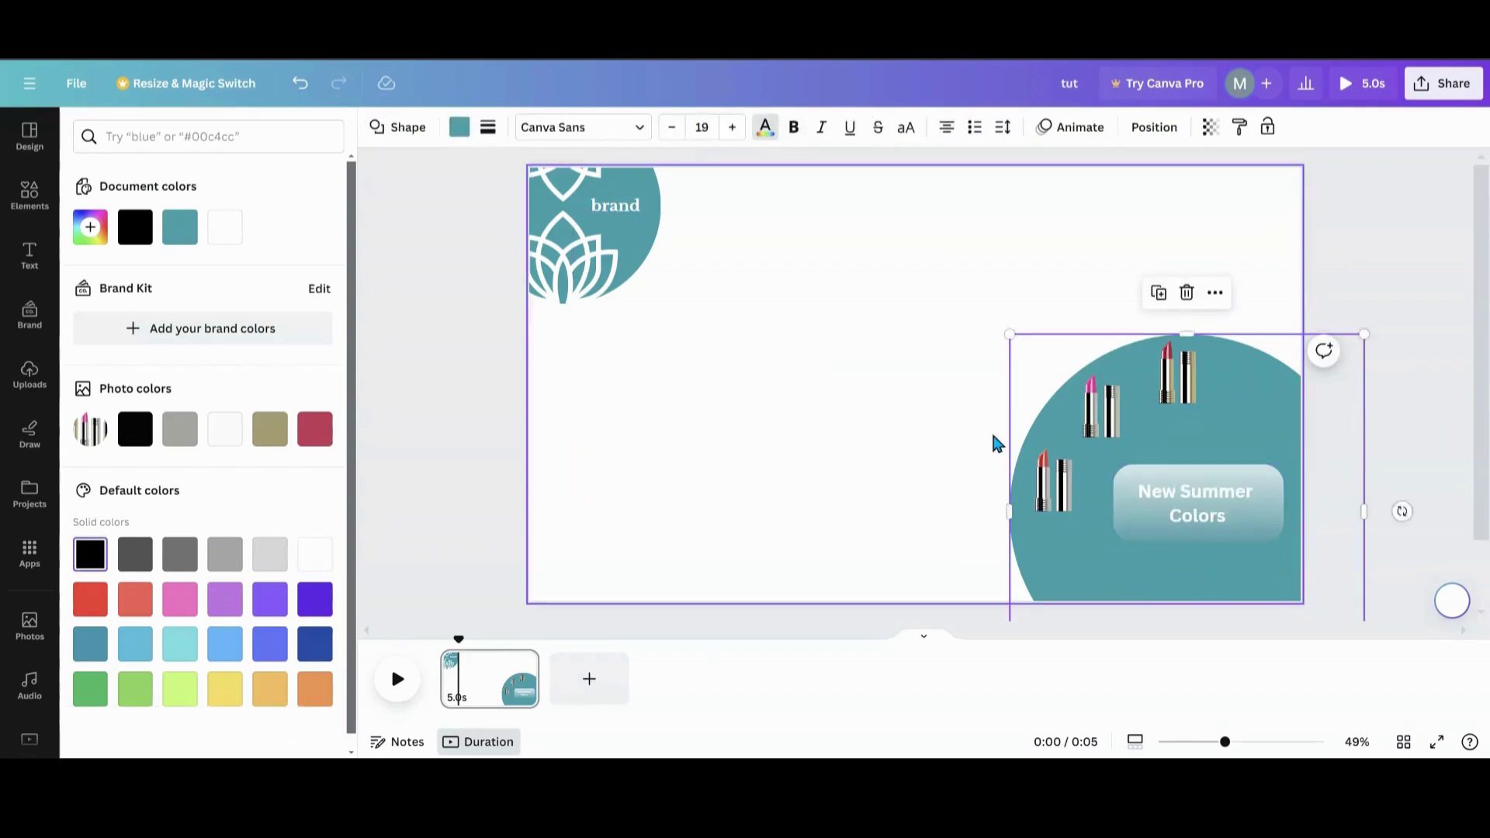
# Step: Add a thin teal rectangle across the lowest lipstick and the button's left edge, and set its transparency to 0
pyautogui.click(28, 200)
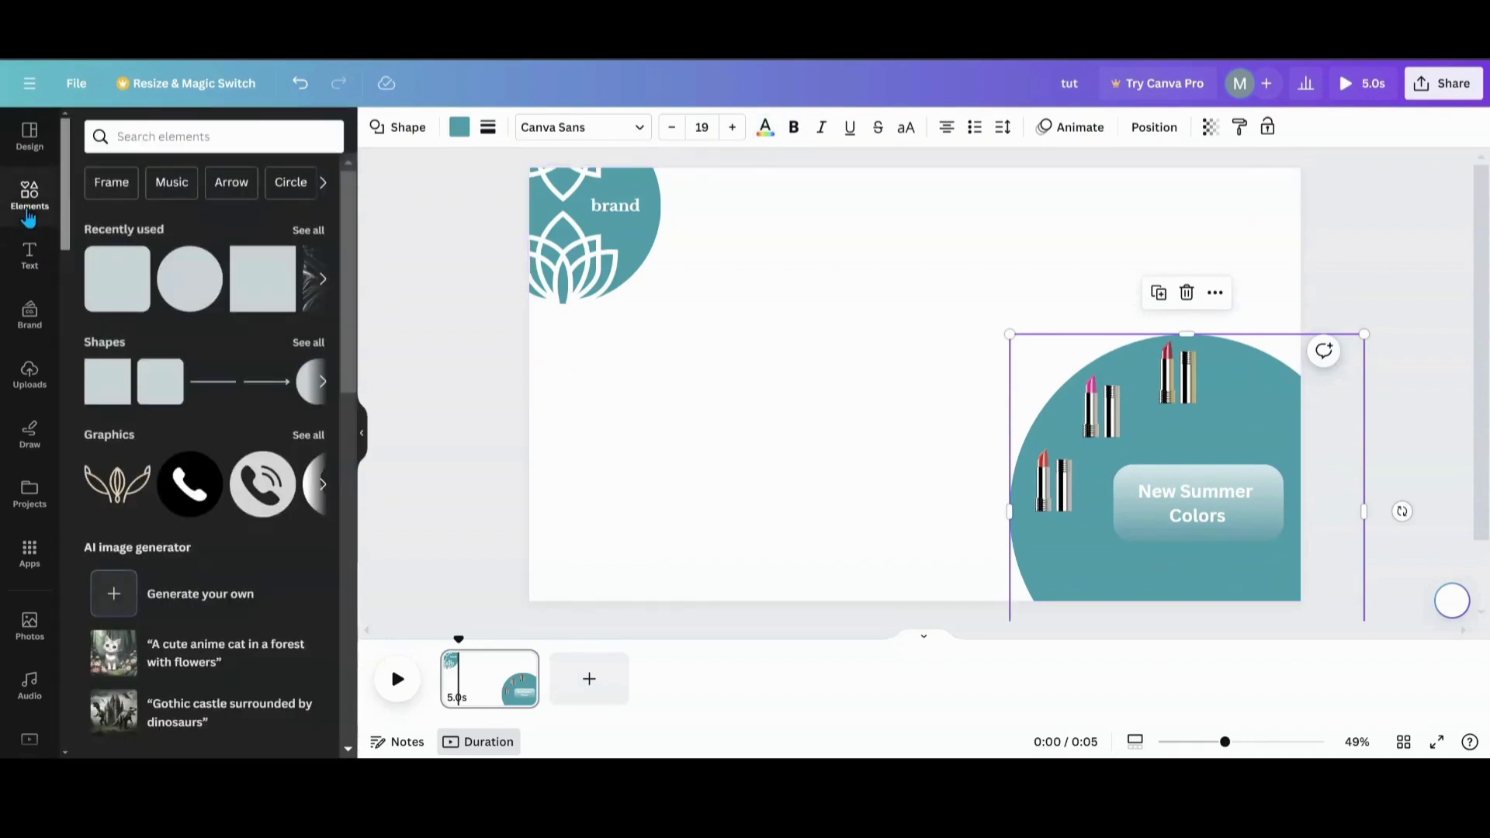
pyautogui.click(263, 278)
pyautogui.moveTo(904, 319); pyautogui.dragTo(904, 416)
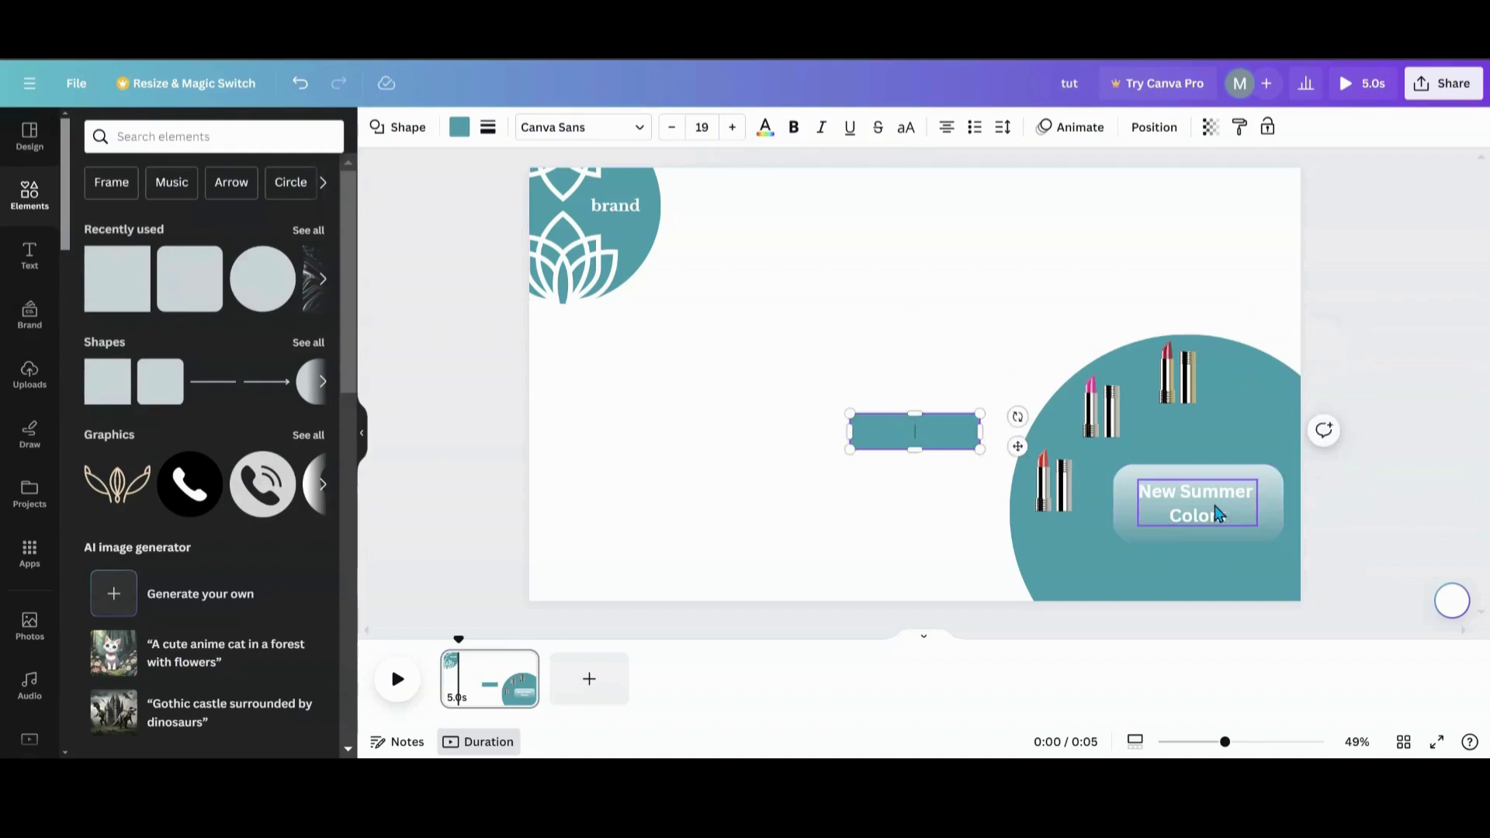
pyautogui.click(874, 502)
pyautogui.moveTo(888, 432); pyautogui.dragTo(1061, 514)
pyautogui.click(1210, 127)
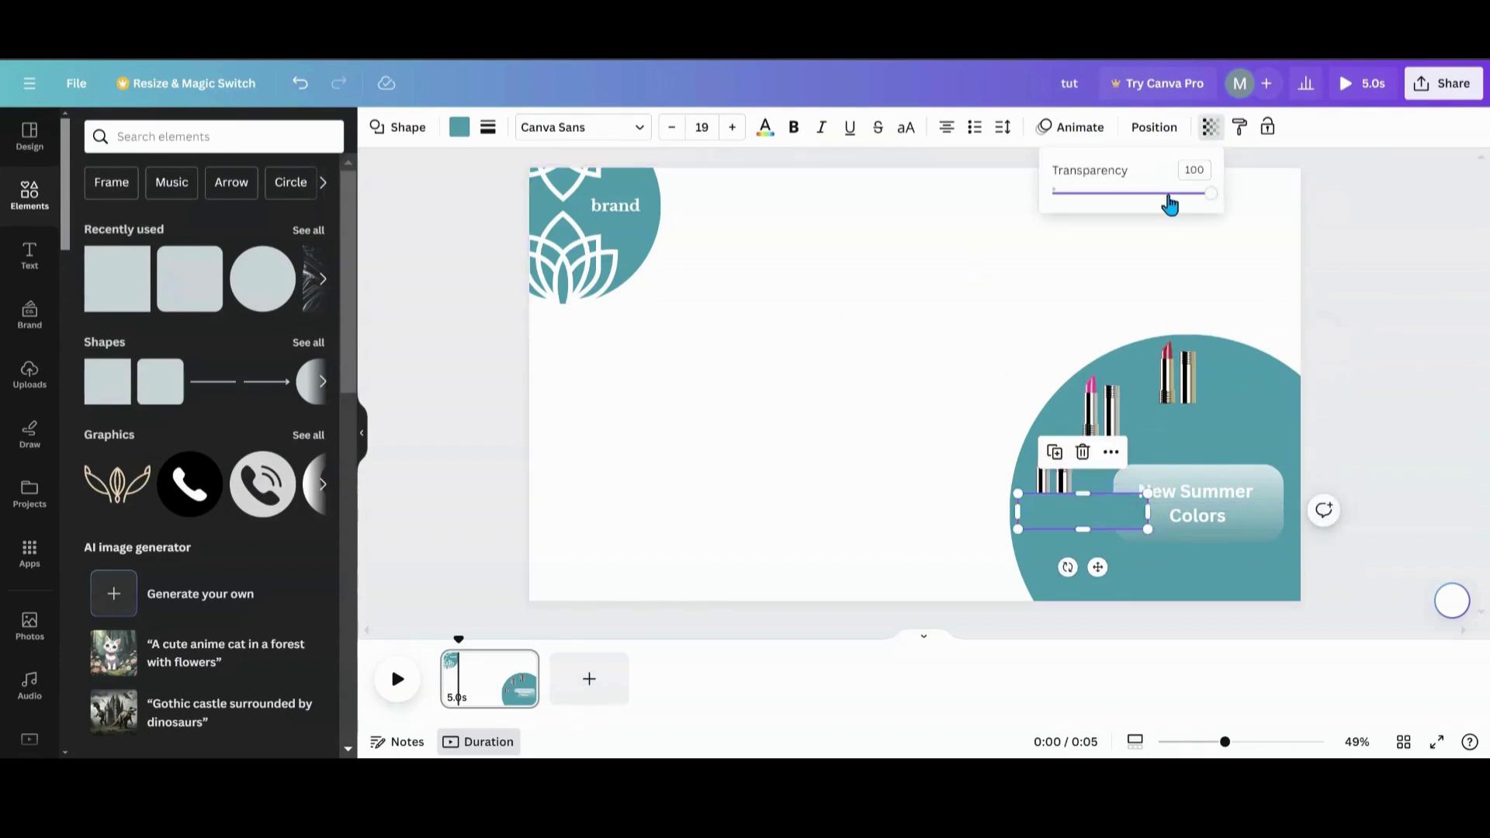
pyautogui.moveTo(1214, 198); pyautogui.dragTo(998, 206)
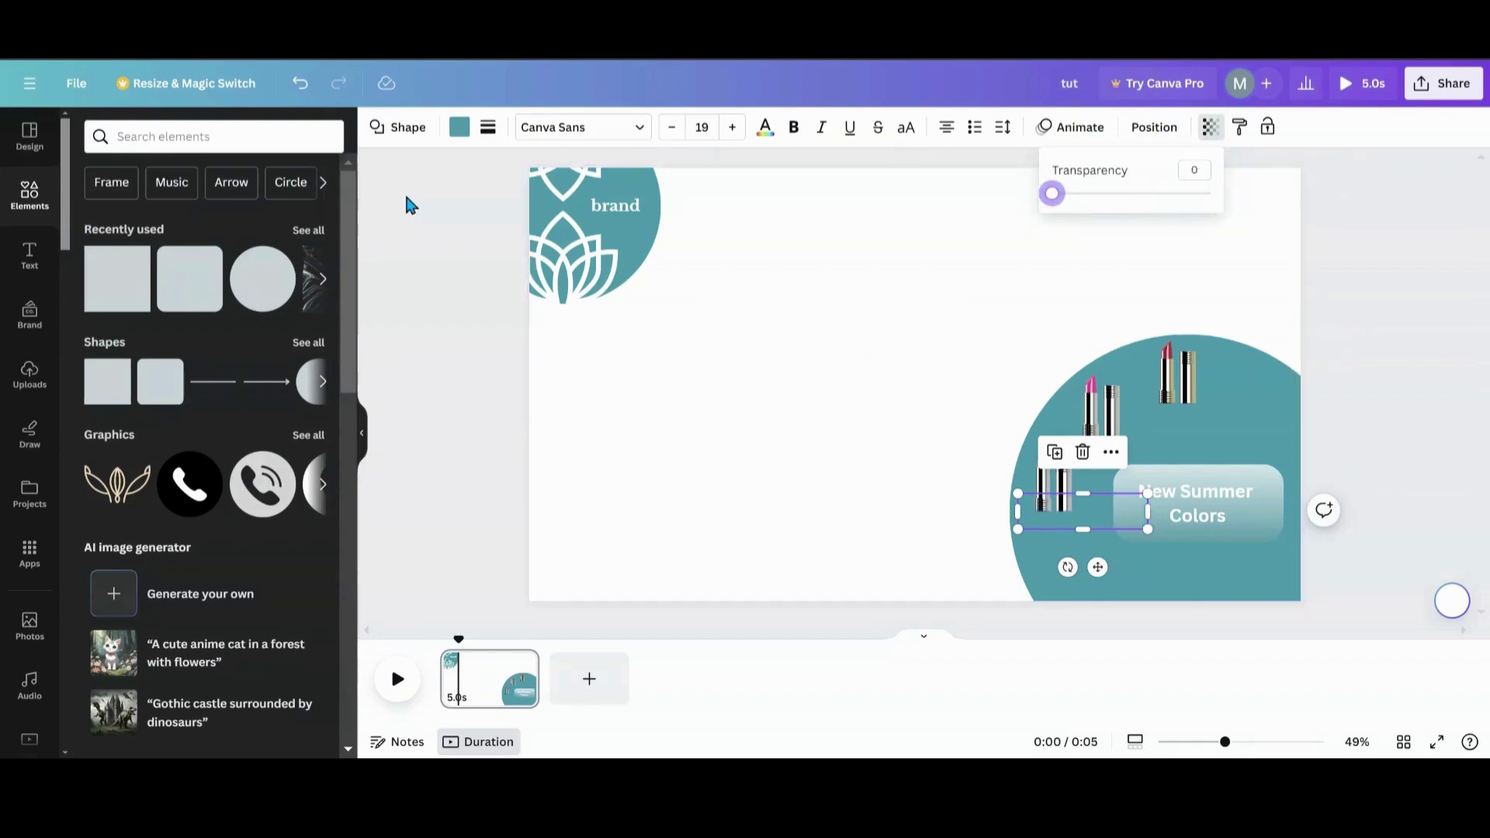
# Step: Group the invisible rectangle with the gradient rectangle and the "New Summer Colors" text, and nudge the group slightly
pyautogui.click(1156, 129)
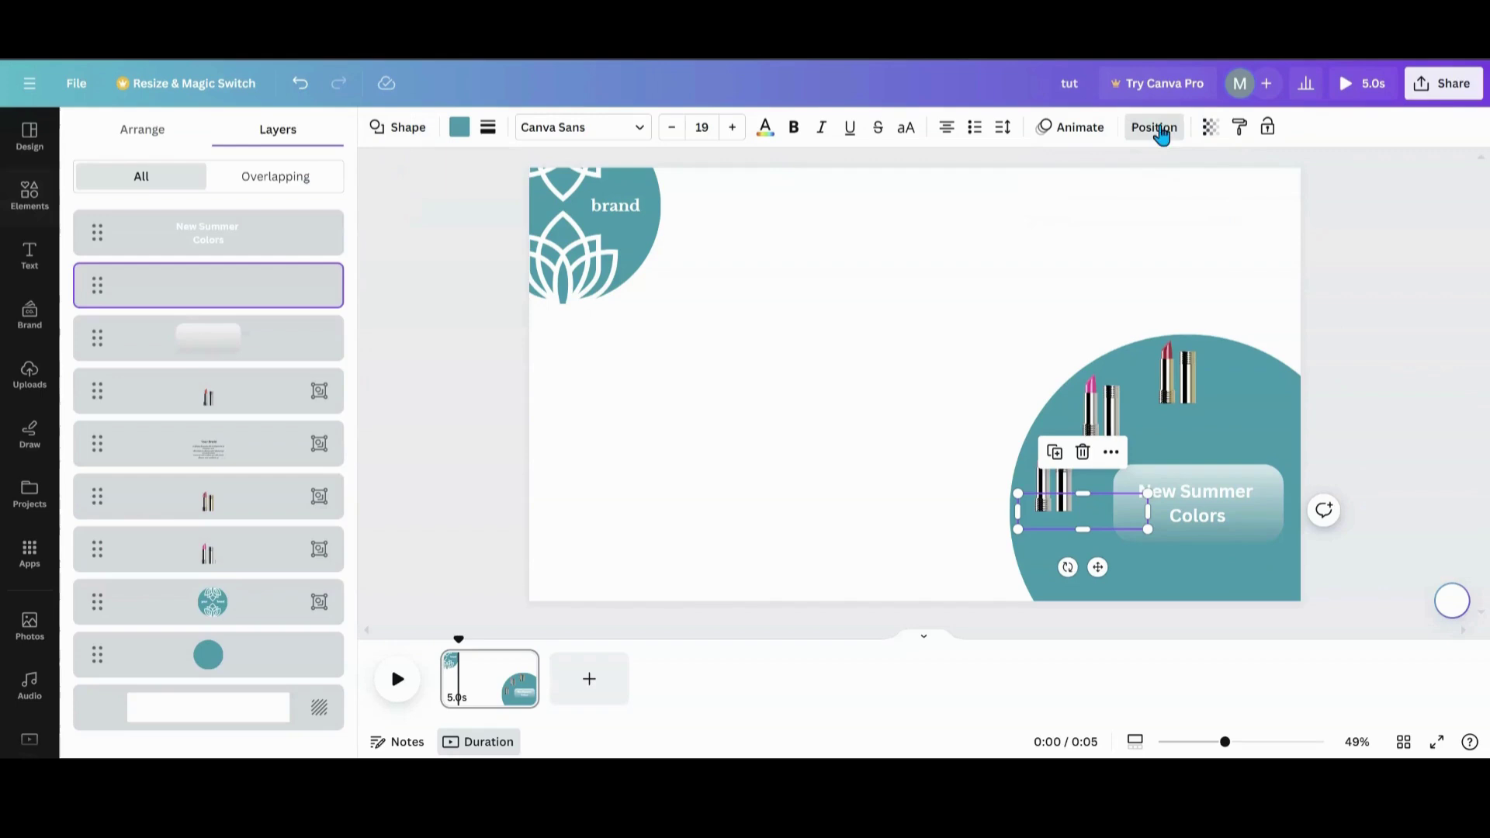
pyautogui.keyDown('shift'); pyautogui.click(251, 242); pyautogui.keyUp('shift')
pyautogui.keyDown('shift'); pyautogui.click(234, 339); pyautogui.keyUp('shift')
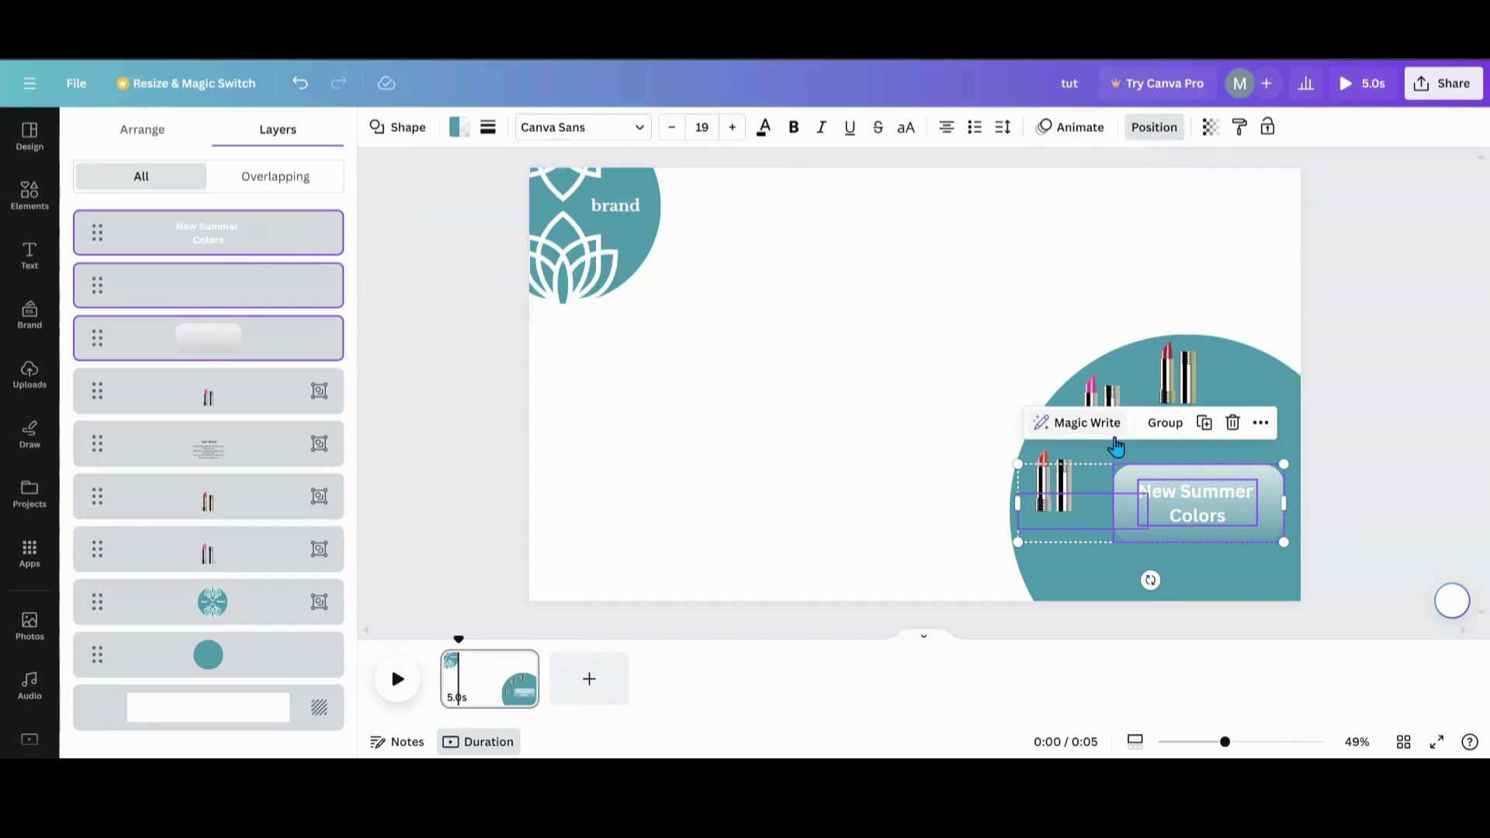
pyautogui.click(1165, 423)
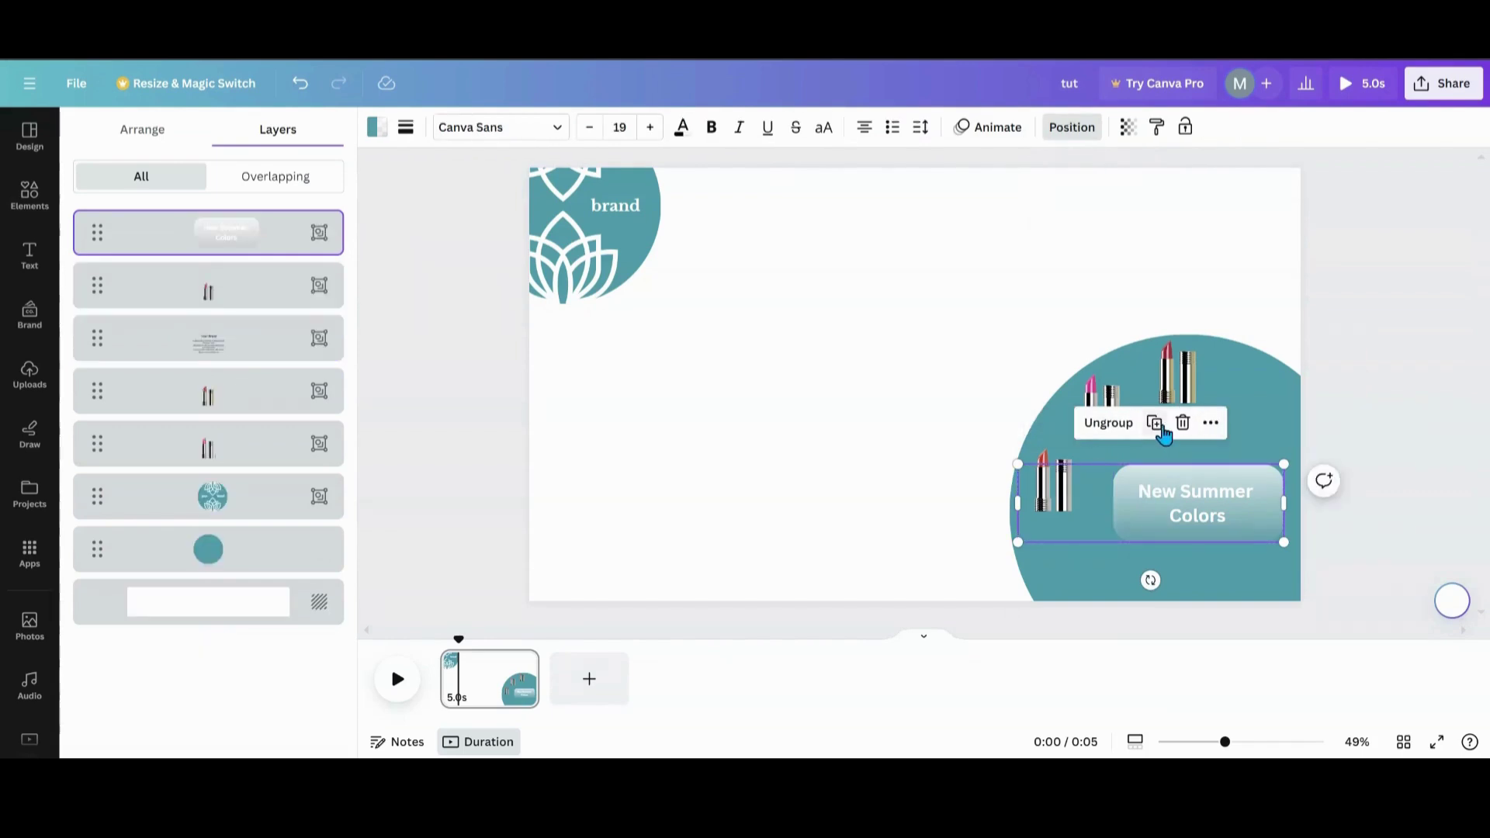
pyautogui.moveTo(1153, 515)
pyautogui.mouseDown()
pyautogui.moveTo(1197, 499)
pyautogui.moveTo(1347, 505)
pyautogui.moveTo(1163, 509)
pyautogui.moveTo(1133, 542)
pyautogui.moveTo(1140, 499)
pyautogui.moveTo(1146, 509)
pyautogui.mouseUp()
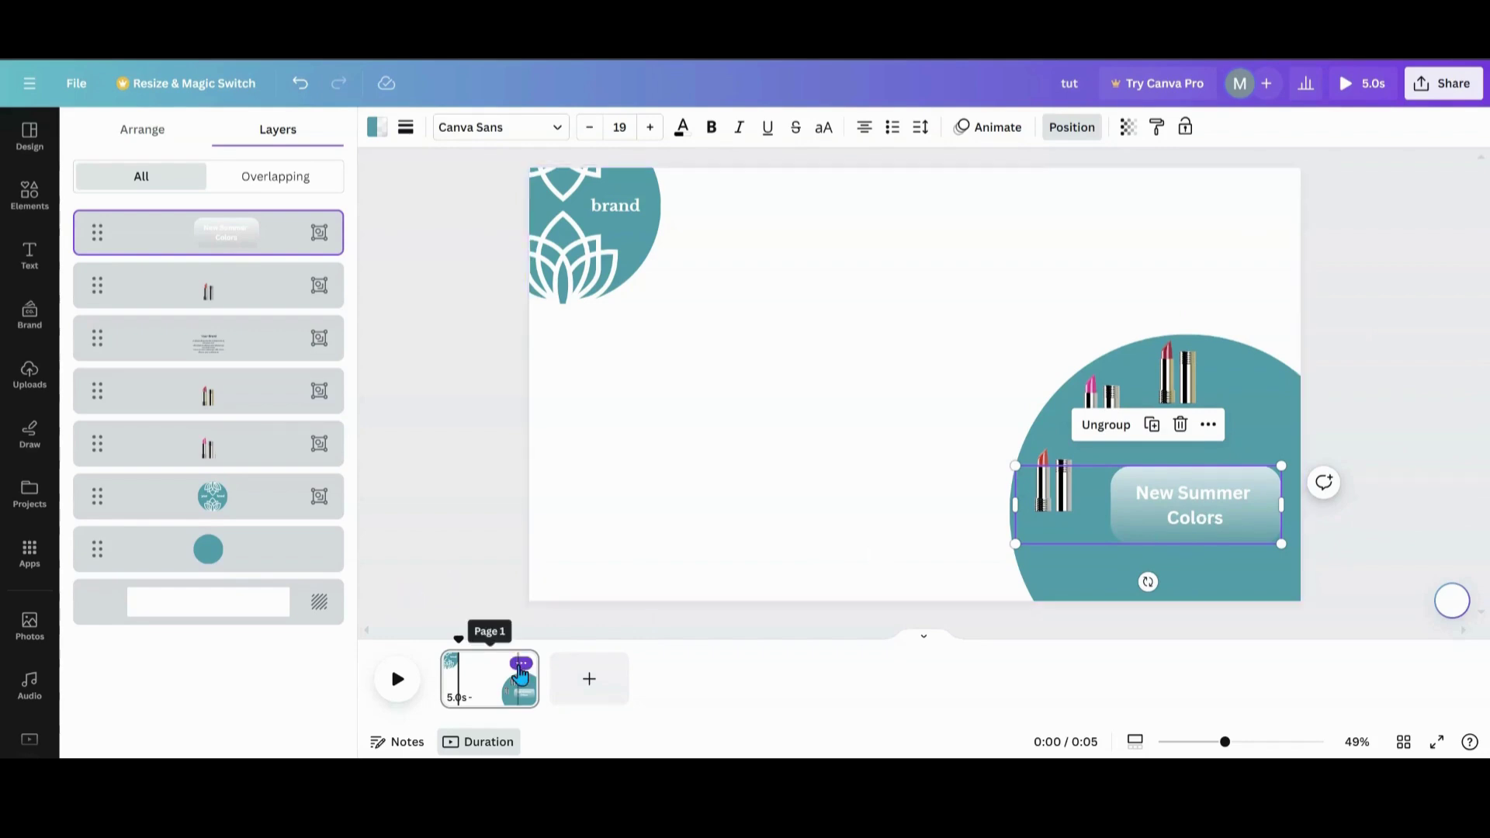
# Step: Duplicate page 1 and, on the copy, move the logo fully onto the page and shrink it
pyautogui.click(521, 664)
pyautogui.click(551, 415)
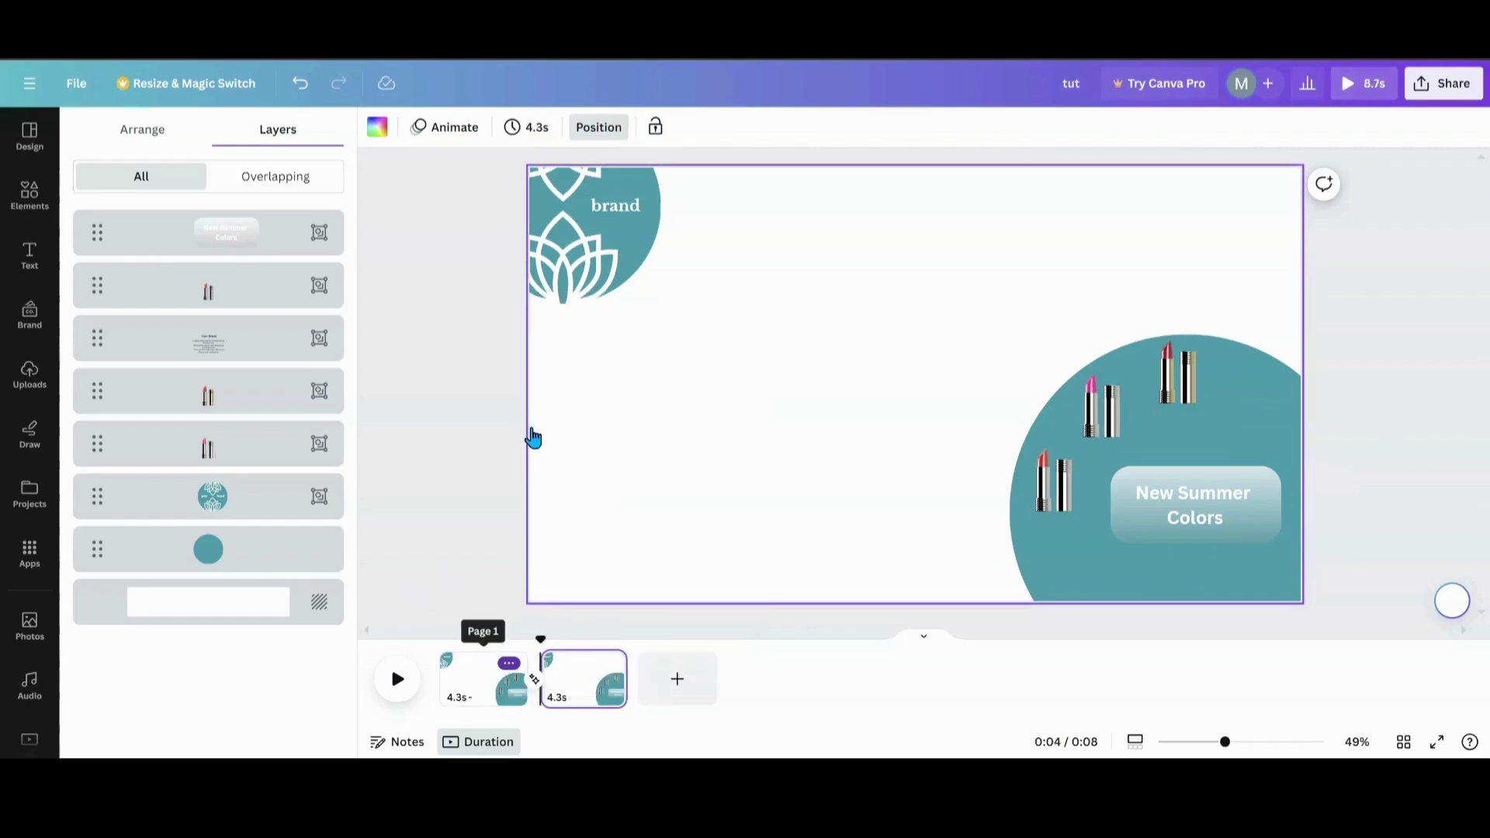
pyautogui.moveTo(576, 248); pyautogui.dragTo(755, 335)
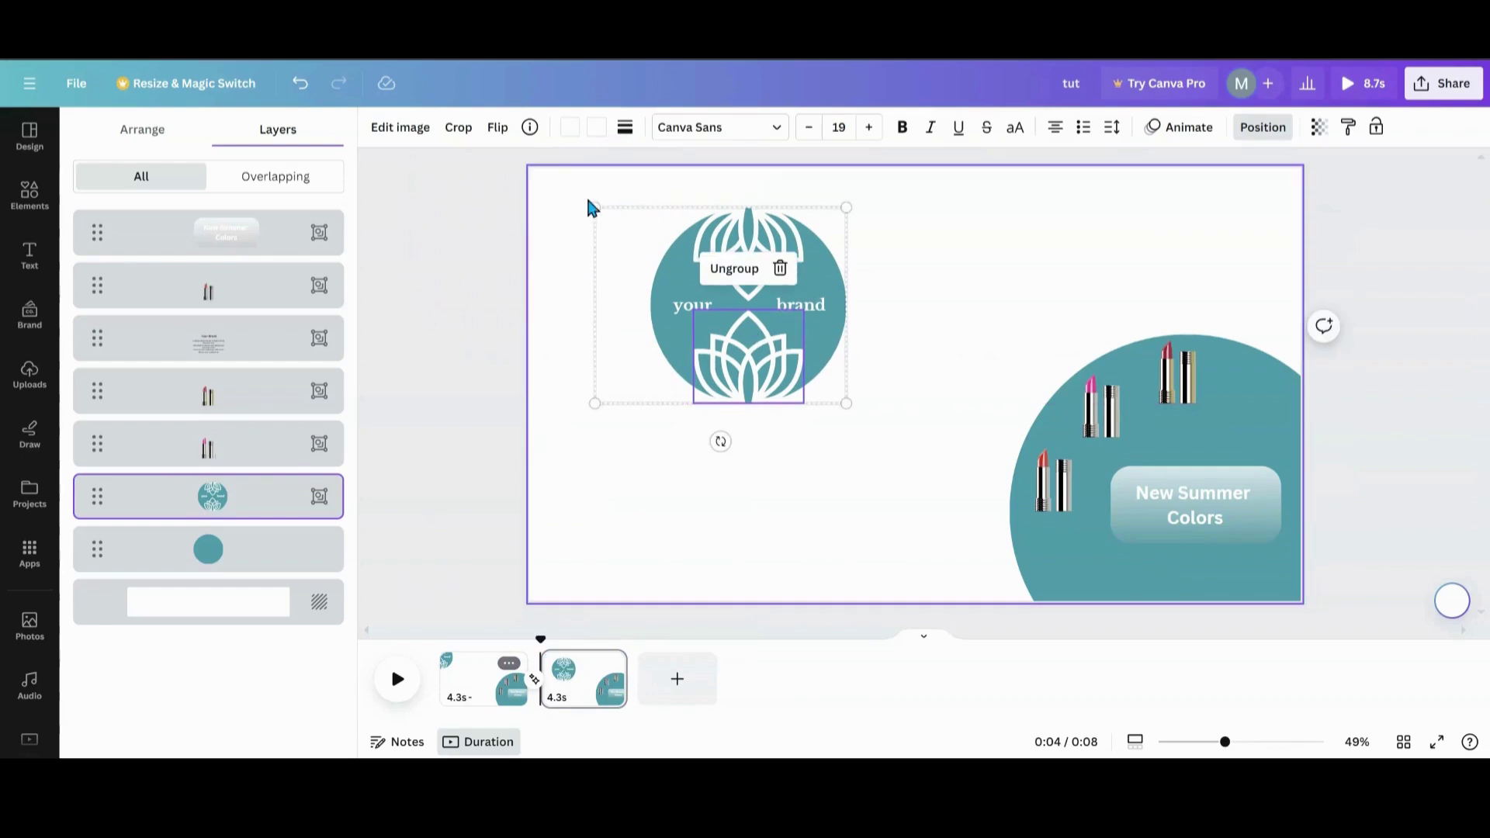
pyautogui.moveTo(595, 206); pyautogui.dragTo(736, 318)
# Step: Bring the "Your Brand" text block up onto page 2, place the small logo above its heading, and move both slightly upward
pyautogui.moveTo(719, 575); pyautogui.dragTo(728, 385)
pyautogui.click(815, 329)
pyautogui.moveTo(816, 329); pyautogui.dragTo(791, 308)
pyautogui.moveTo(784, 310); pyautogui.dragTo(779, 309)
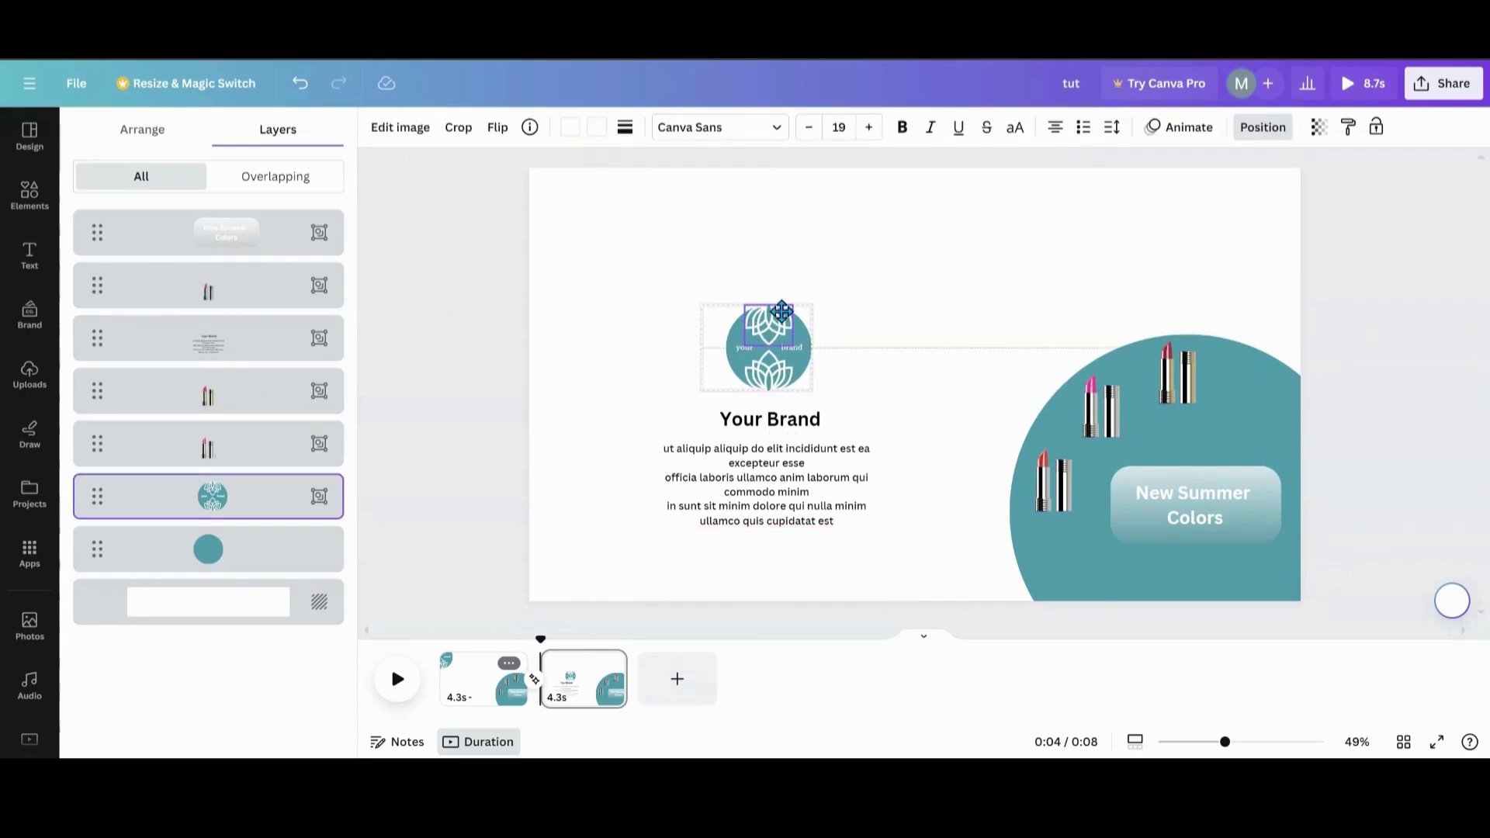
pyautogui.moveTo(643, 270); pyautogui.dragTo(810, 456)
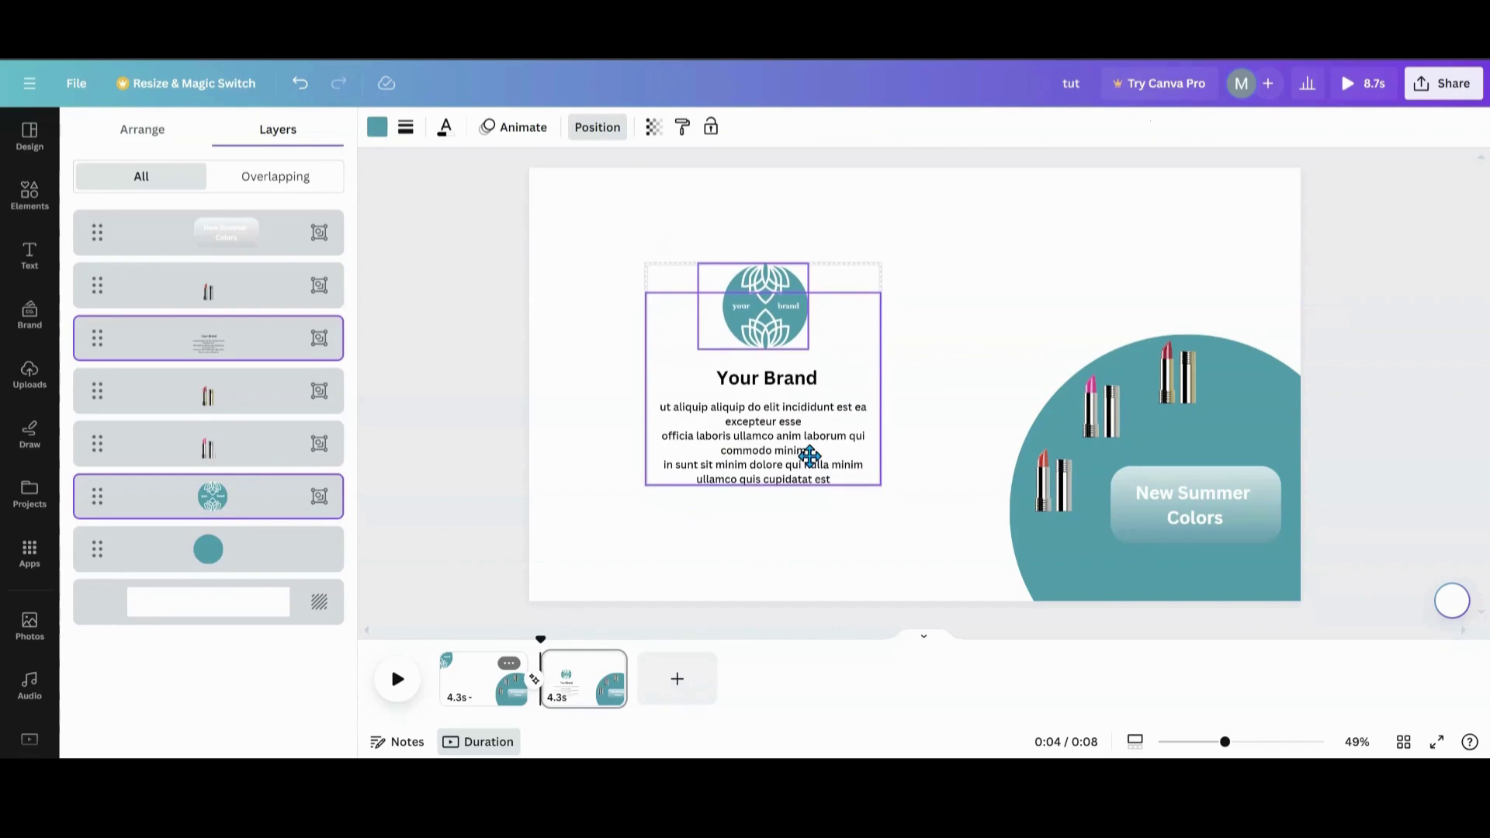
pyautogui.click(810, 572)
# Step: Enlarge the logo slightly, then scale the "Your Brand" text block to about 762 by 625 and reposition it beneath the logo
pyautogui.click(770, 300)
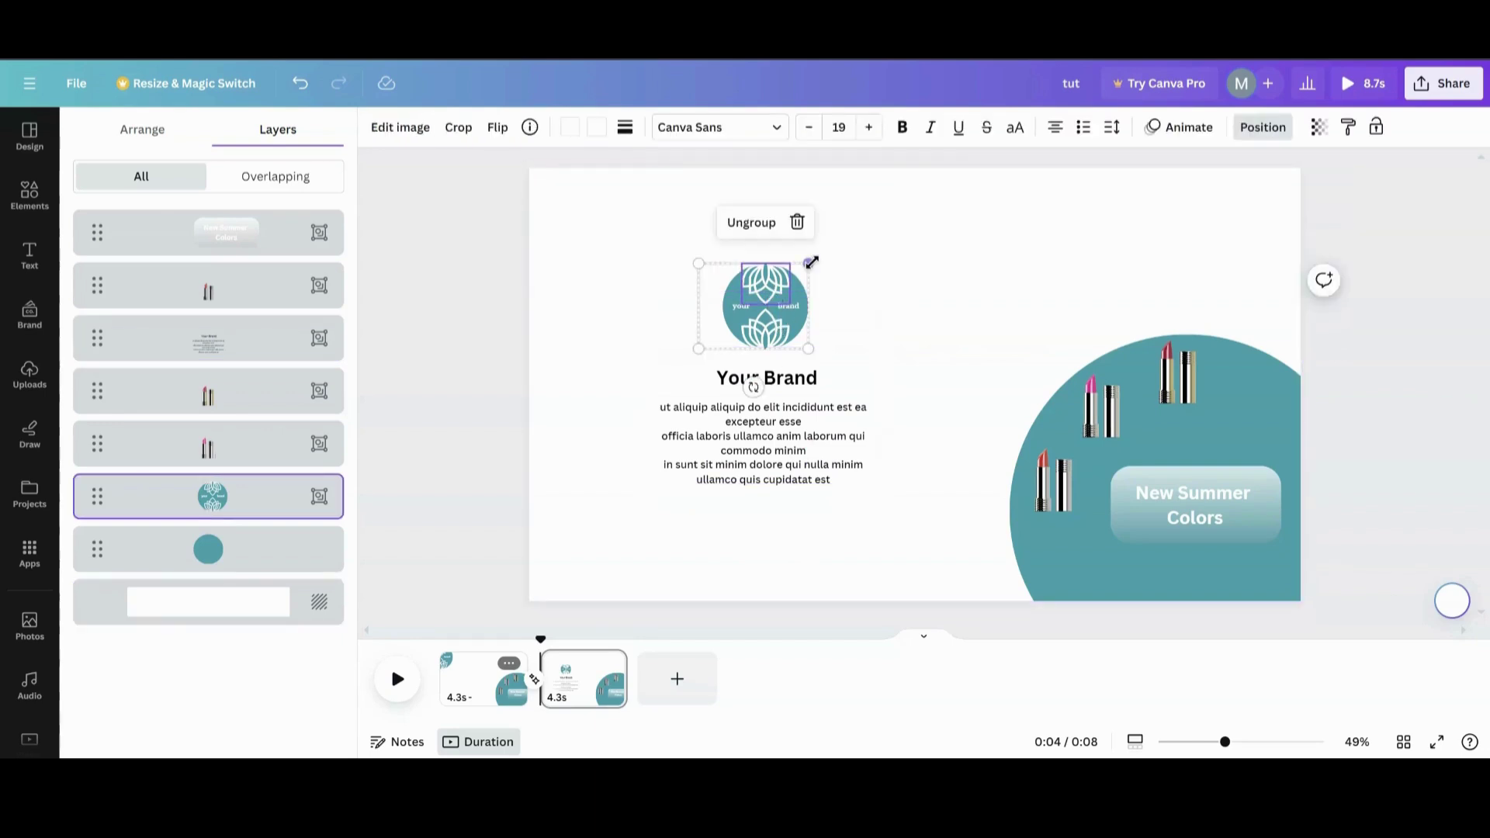
pyautogui.moveTo(812, 261); pyautogui.dragTo(825, 246)
pyautogui.click(756, 408)
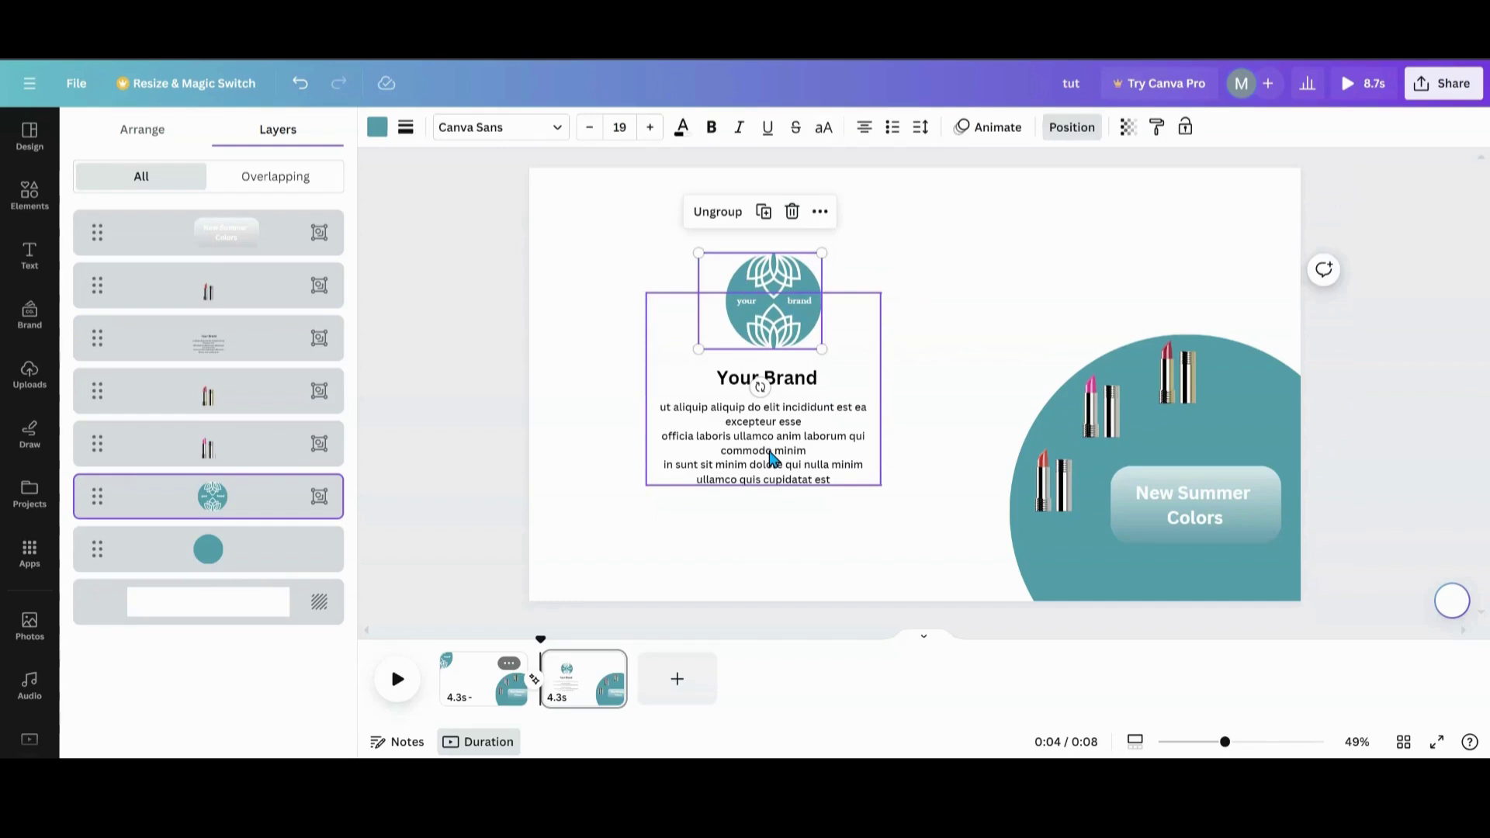
pyautogui.moveTo(653, 489); pyautogui.dragTo(591, 536)
pyautogui.moveTo(876, 532); pyautogui.dragTo(892, 543)
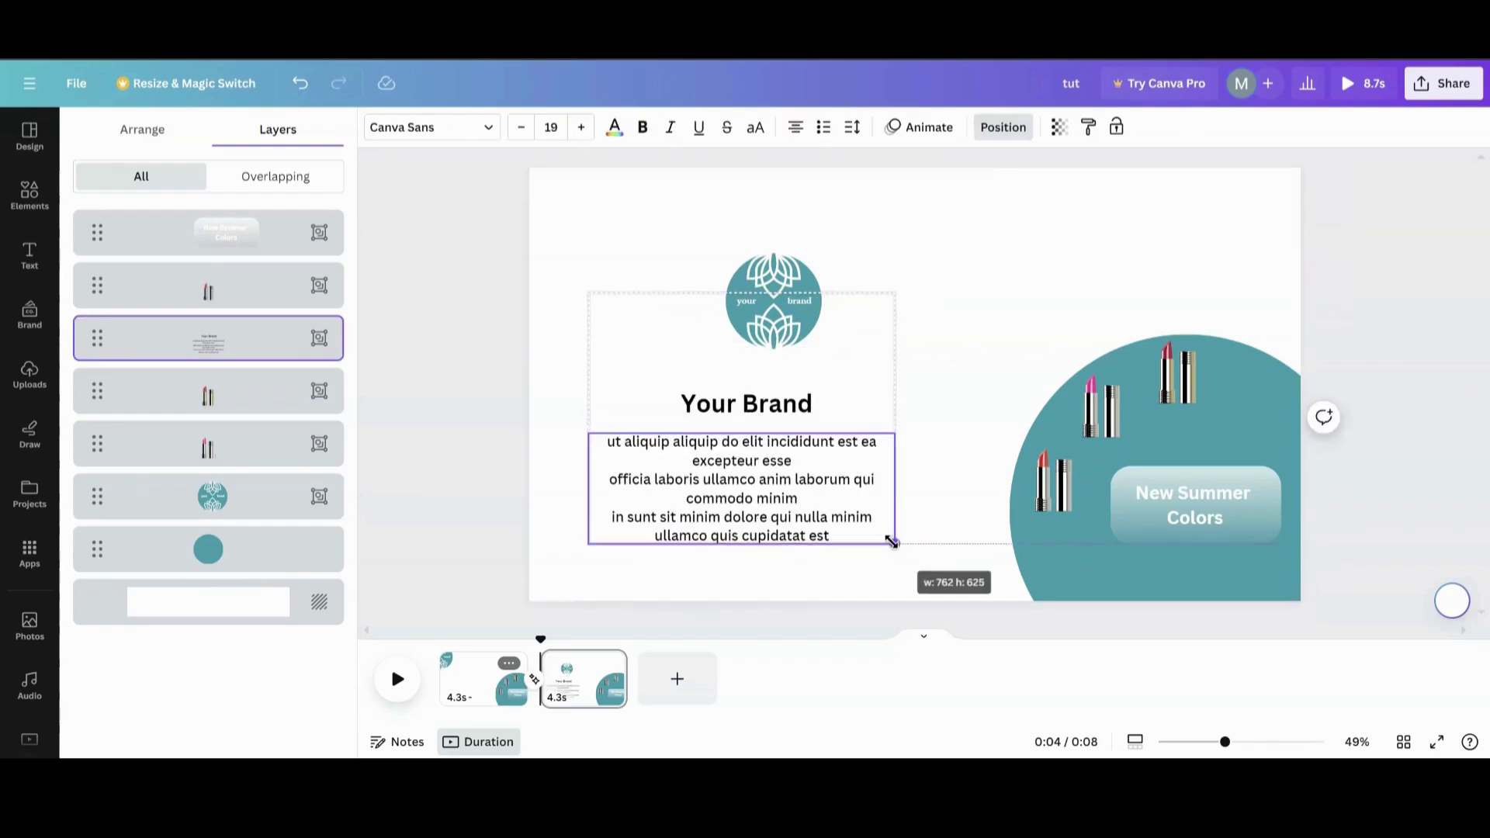
pyautogui.moveTo(775, 509); pyautogui.dragTo(795, 505)
# Step: Enlarge the logo further and centre it directly above the "Your Brand" heading
pyautogui.click(799, 291)
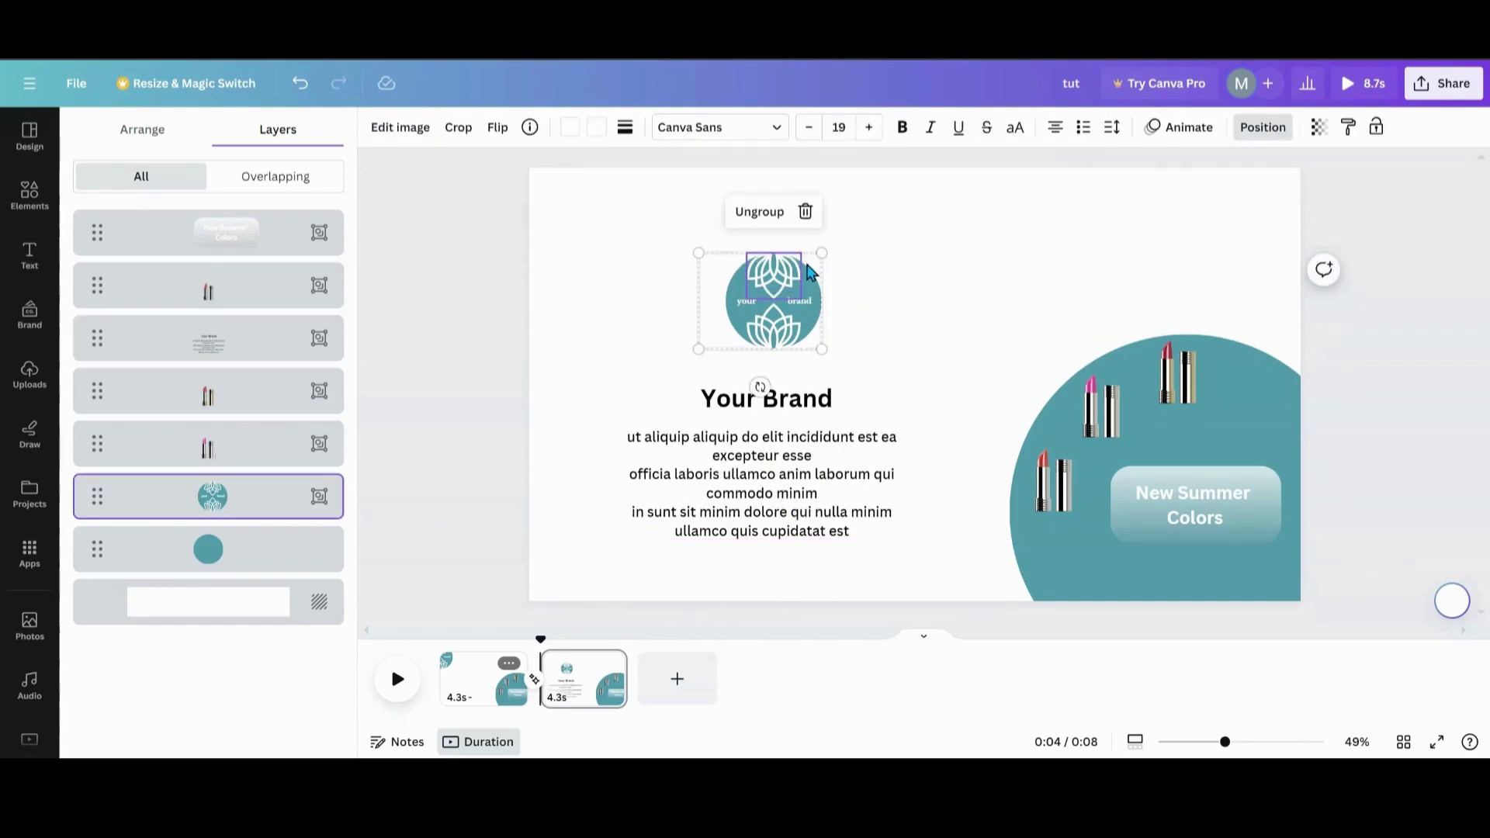
pyautogui.moveTo(822, 252); pyautogui.dragTo(861, 223)
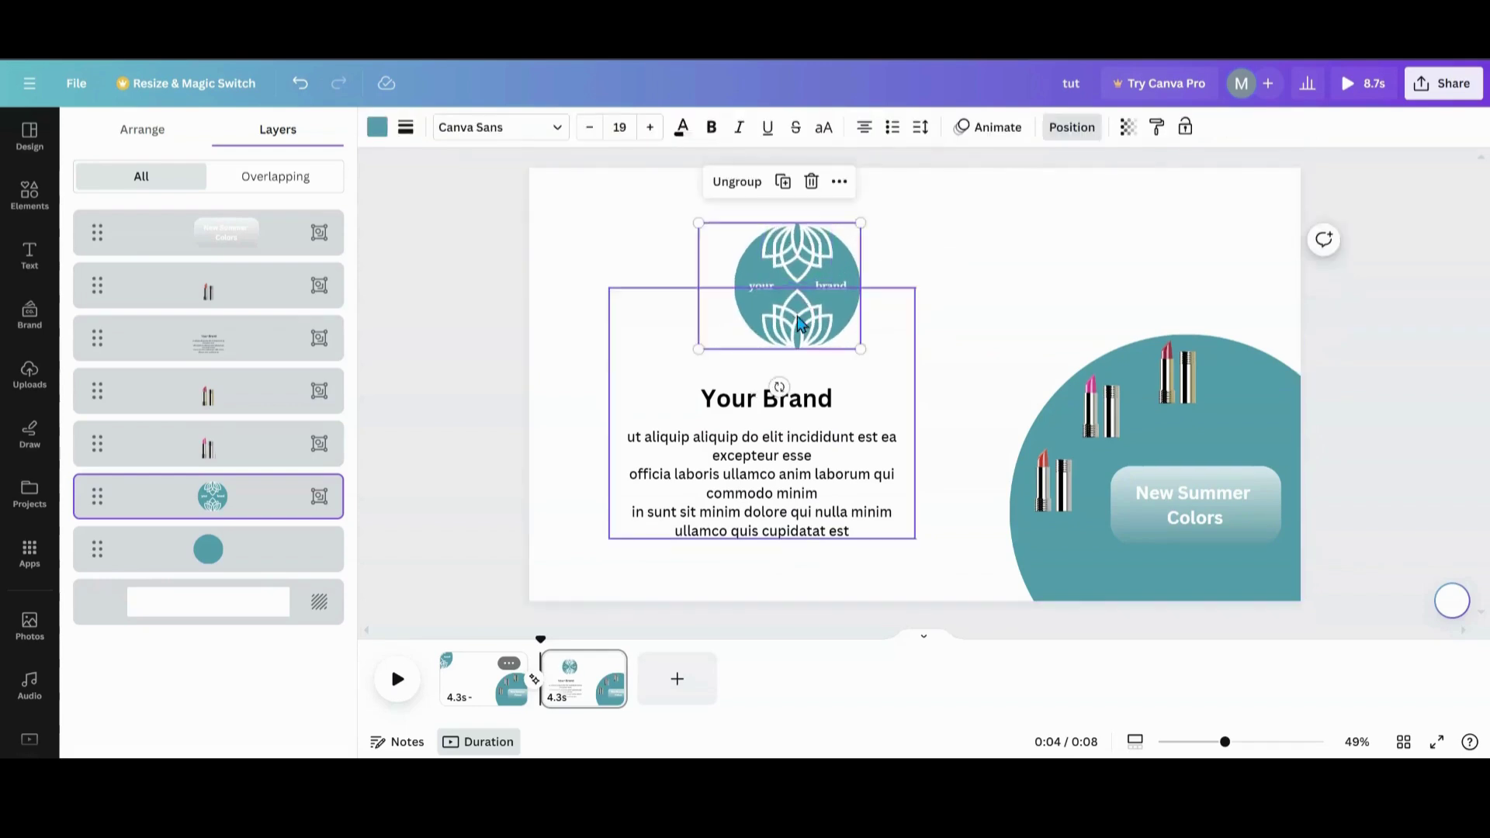
pyautogui.moveTo(772, 288); pyautogui.dragTo(741, 298)
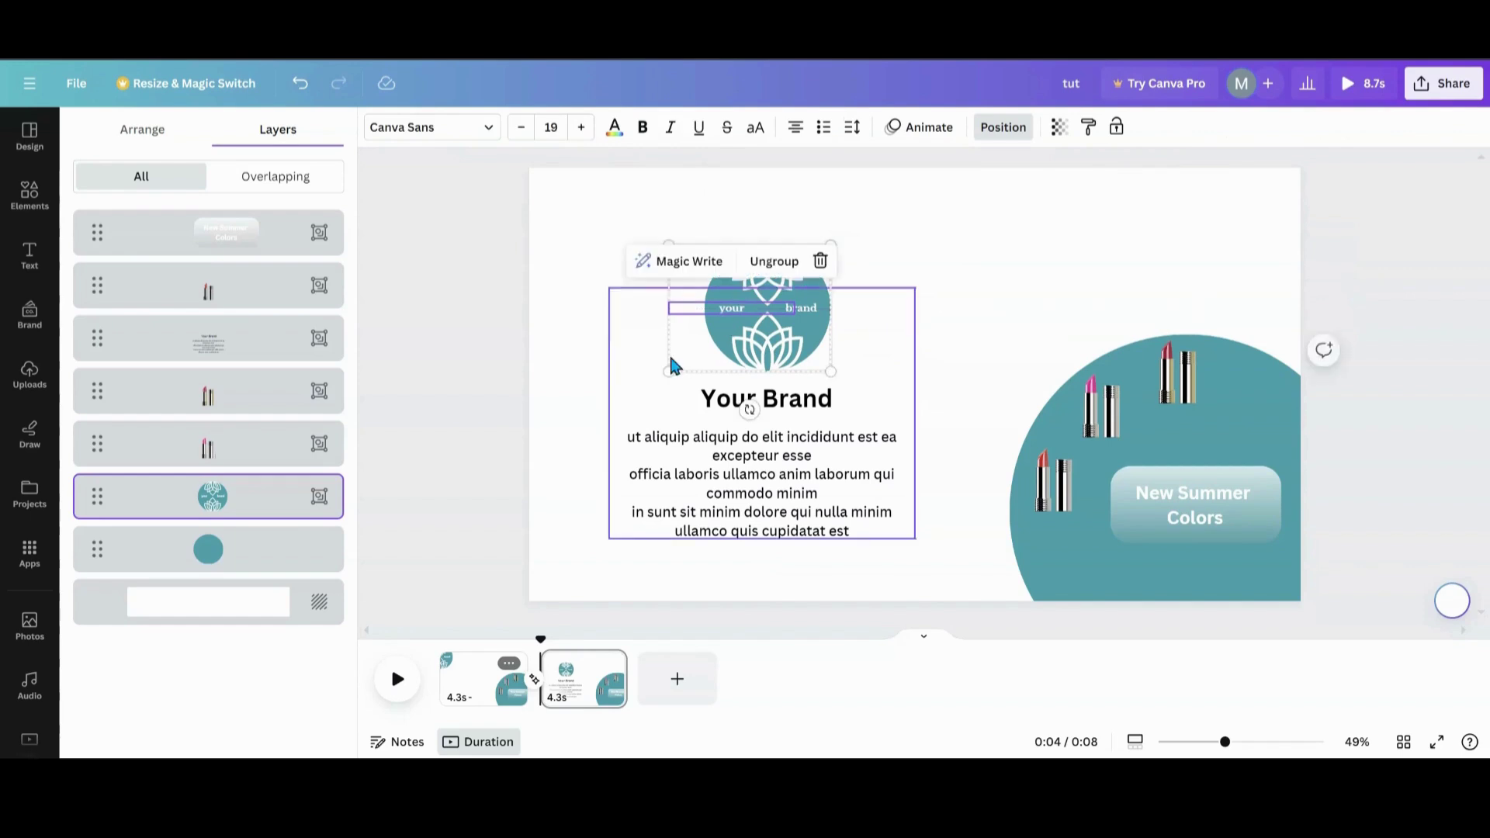
pyautogui.click(587, 406)
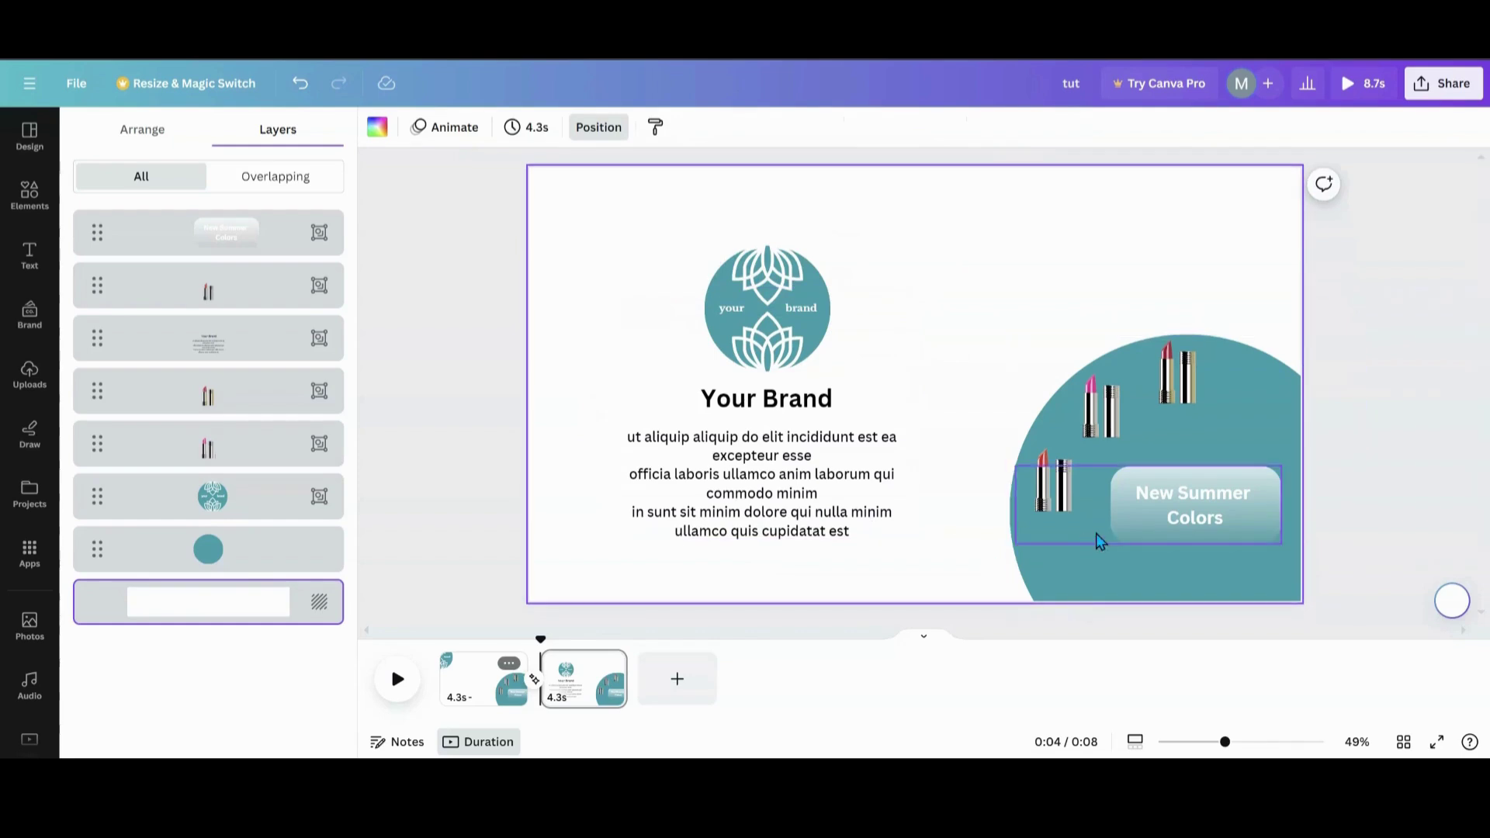
# Step: Move the "New Summer Colors" button group off page 2's right edge and the lowest lipstick off its lower edge
pyautogui.moveTo(1105, 541); pyautogui.dragTo(1309, 536)
pyautogui.moveTo(1067, 502); pyautogui.dragTo(1045, 592)
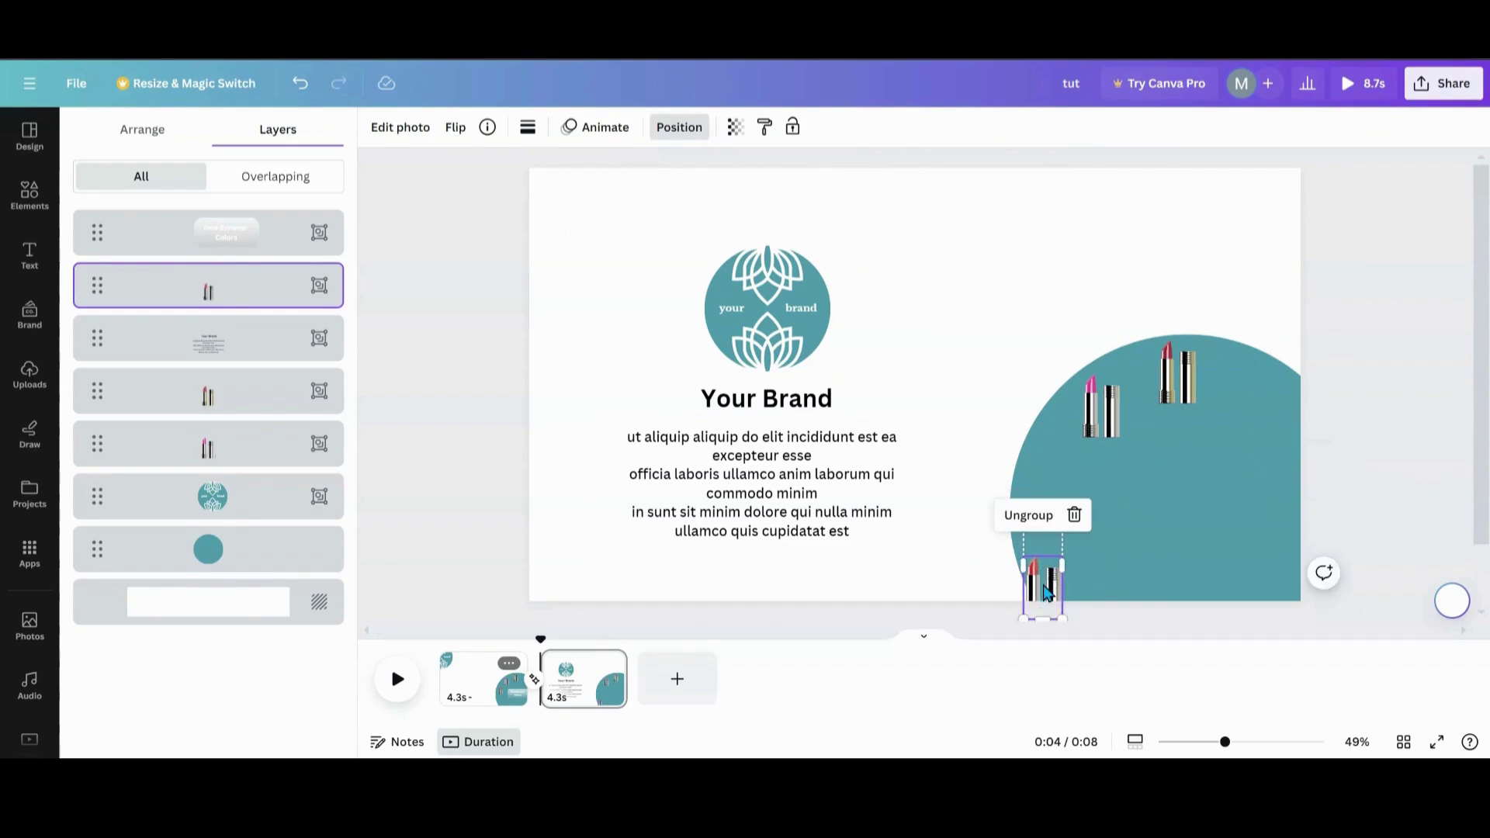
pyautogui.moveTo(1216, 750); pyautogui.dragTo(1218, 751)
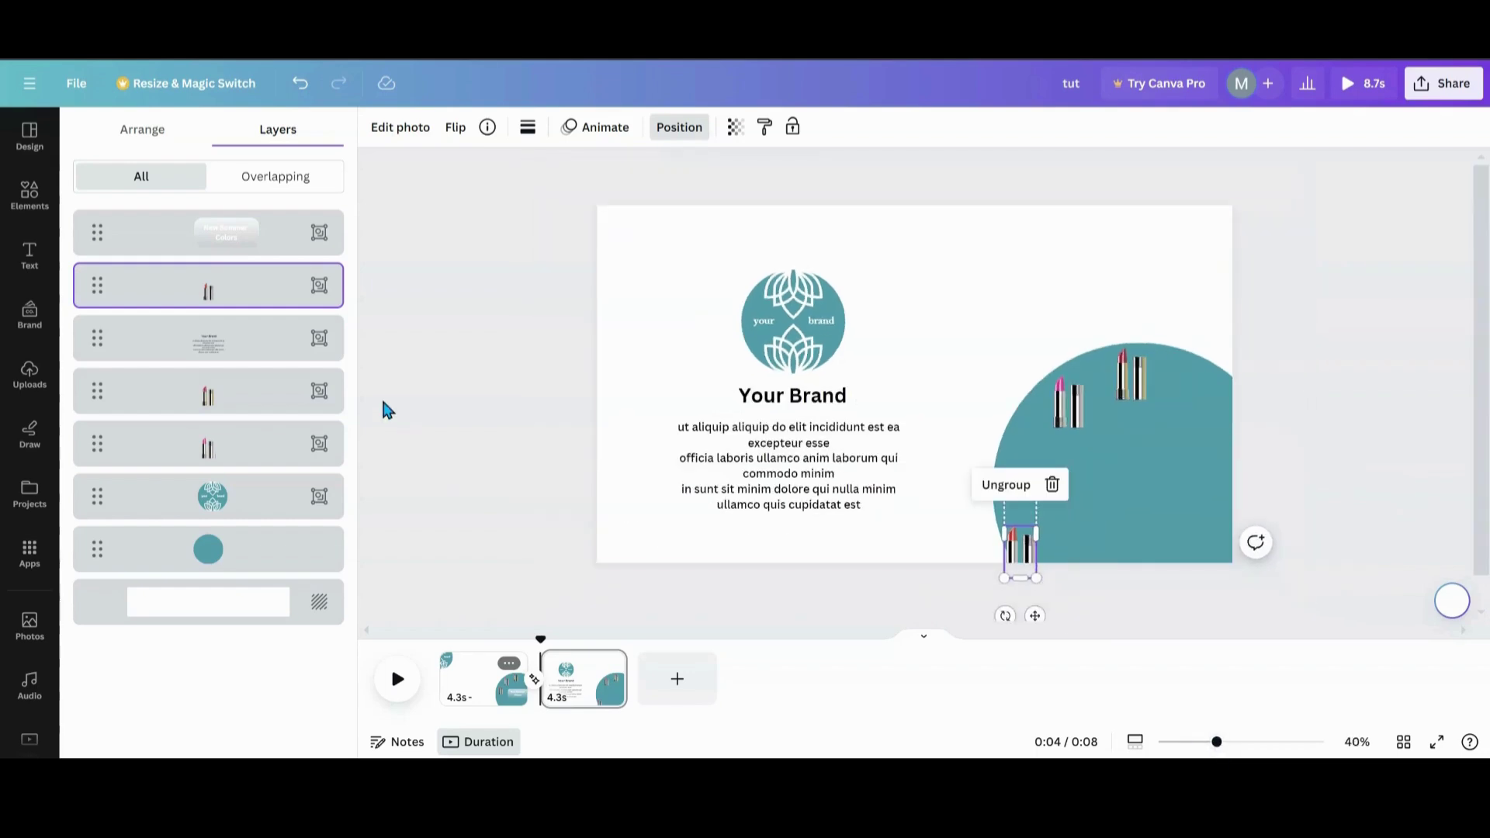
pyautogui.press('Escape')
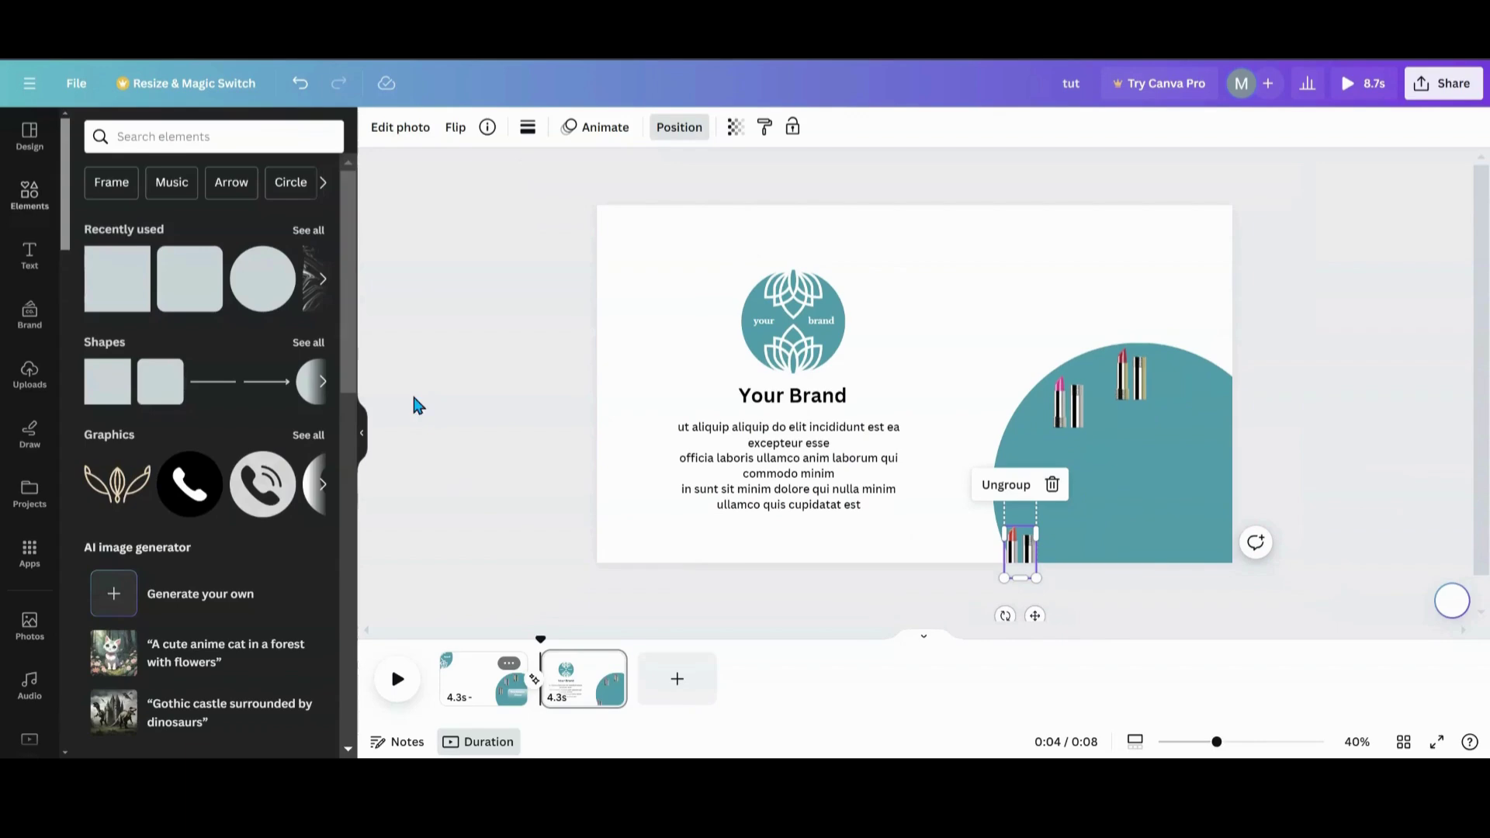
pyautogui.click(361, 442)
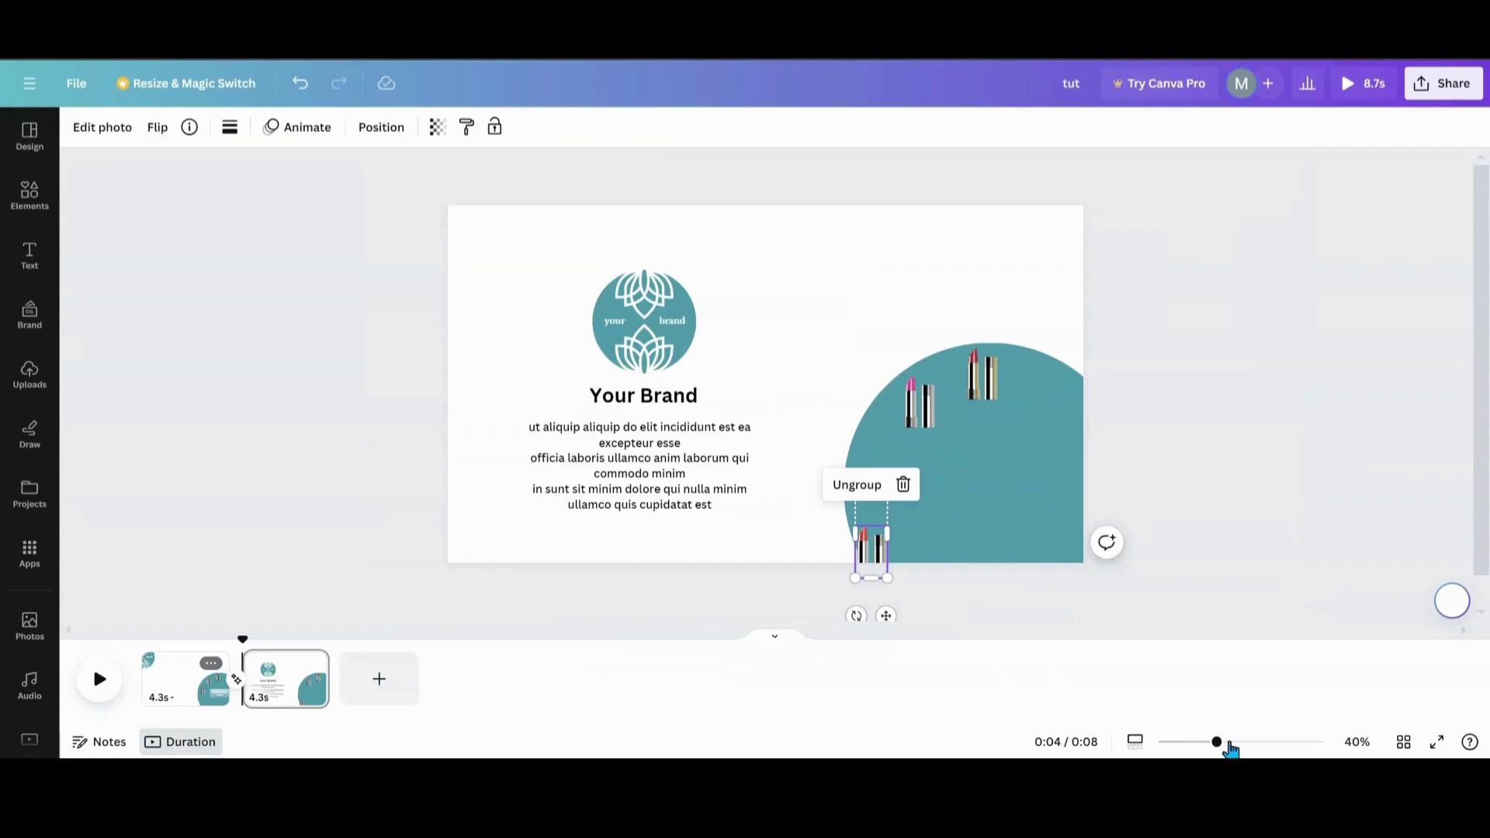
pyautogui.moveTo(1218, 743); pyautogui.dragTo(1211, 742)
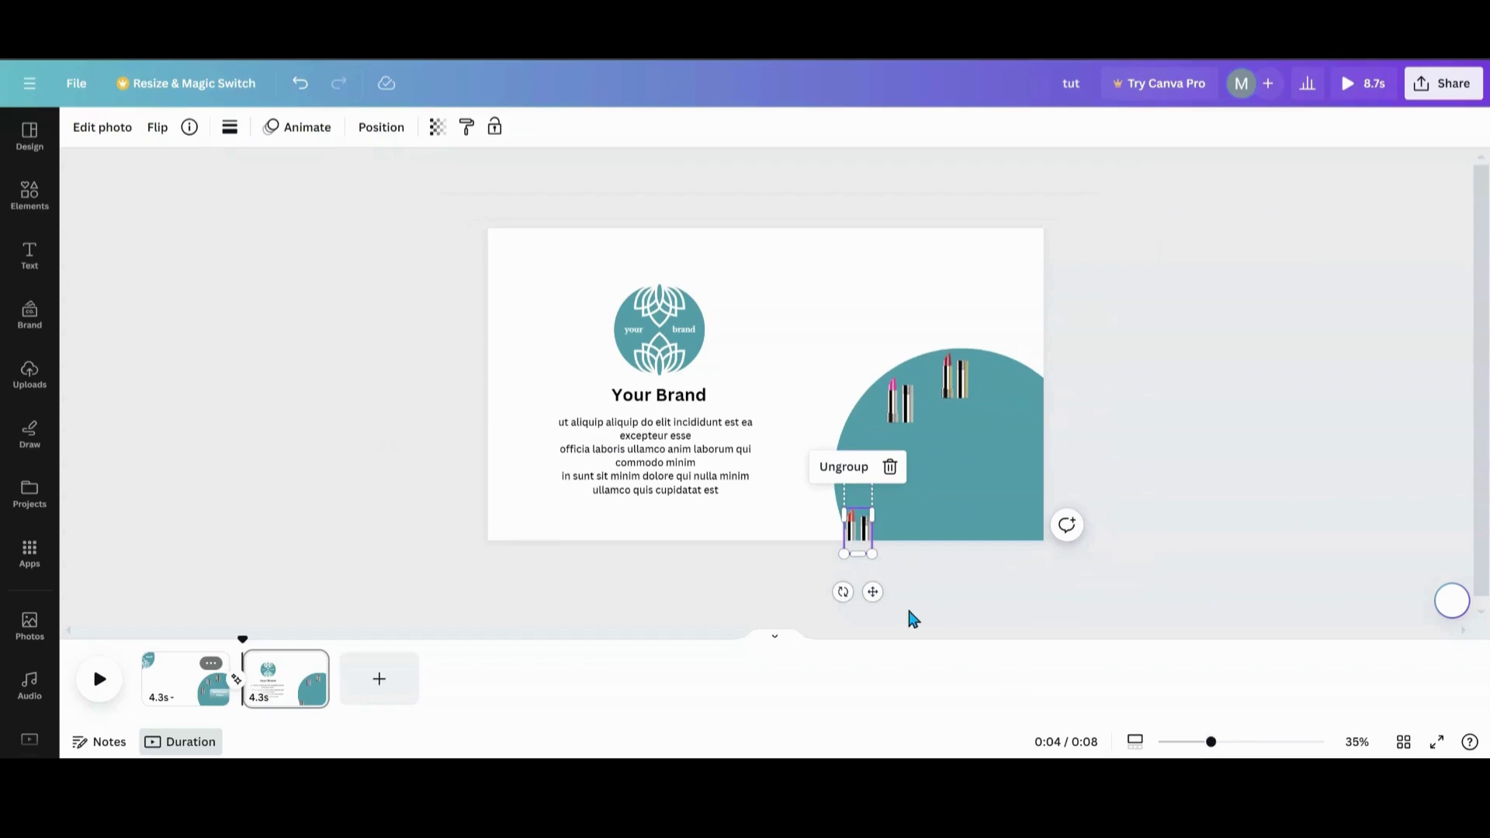
pyautogui.moveTo(866, 595); pyautogui.dragTo(809, 615)
# Step: Move the pink lipstick off page 2 below its lower edge
pyautogui.click(902, 397)
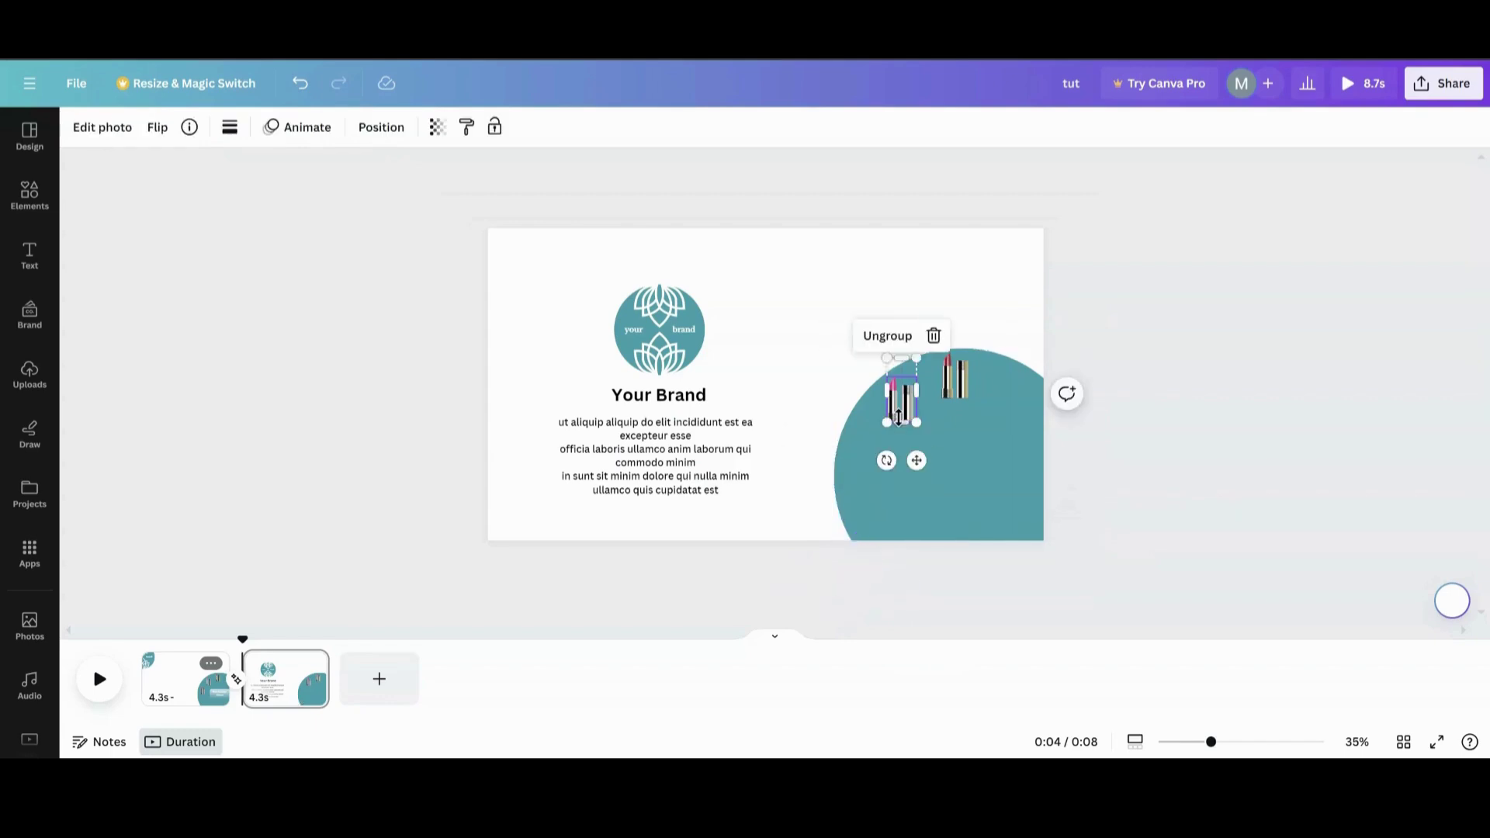
pyautogui.moveTo(912, 459); pyautogui.dragTo(993, 570)
pyautogui.hotkey('ctrl', 'z')
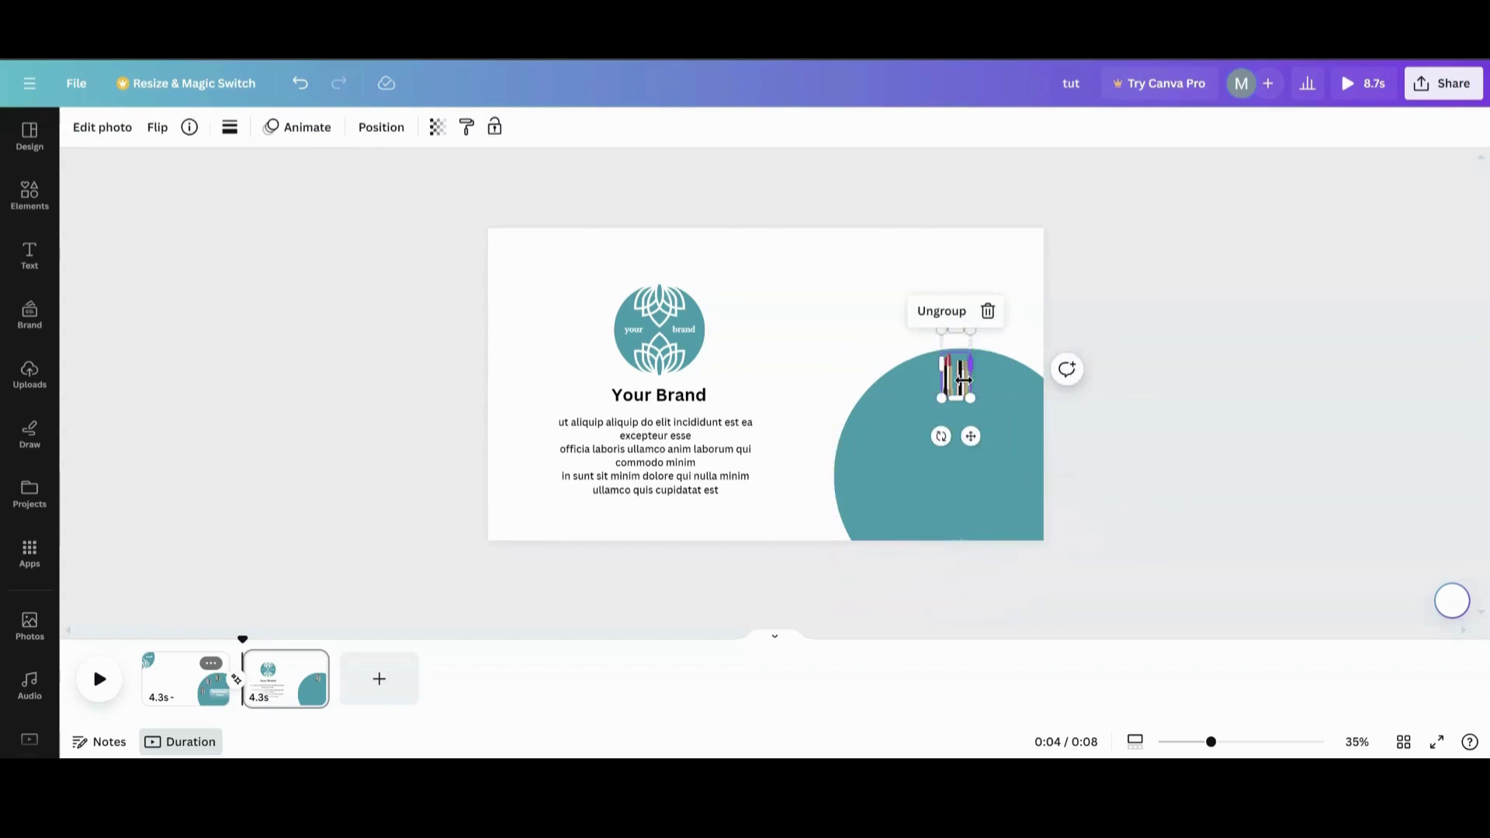
# Step: Move the remaining dark red lipstick to the circle's left side, enlarge it and tilt it clockwise
pyautogui.moveTo(971, 436); pyautogui.dragTo(887, 471)
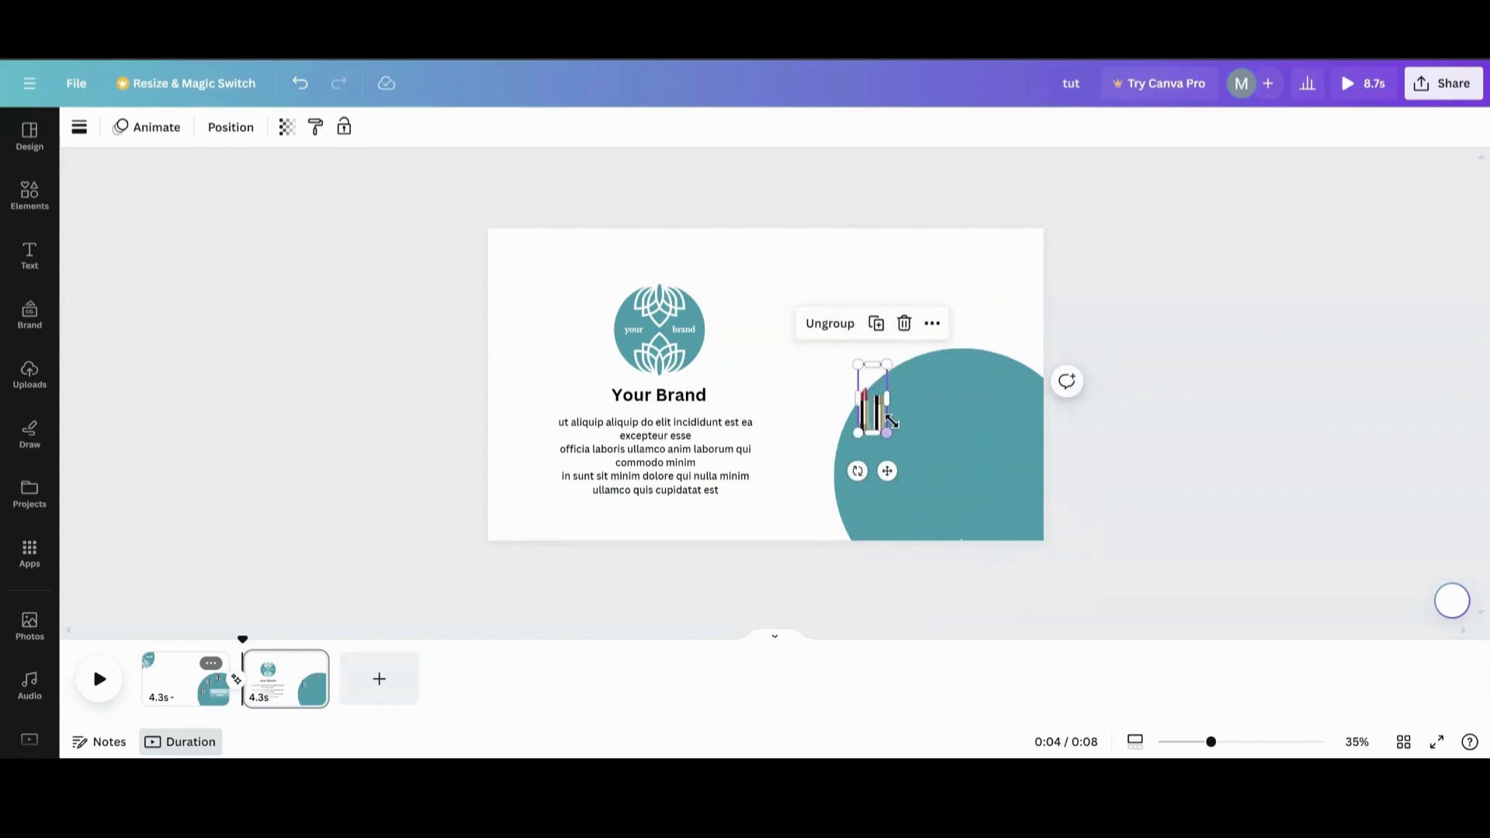
pyautogui.moveTo(887, 362); pyautogui.dragTo(936, 246)
pyautogui.moveTo(858, 433); pyautogui.dragTo(832, 496)
# Step: Move the large teal circle into page 2's upper-right corner and enlarge it behind the lipstick
pyautogui.moveTo(938, 480); pyautogui.dragTo(1002, 277)
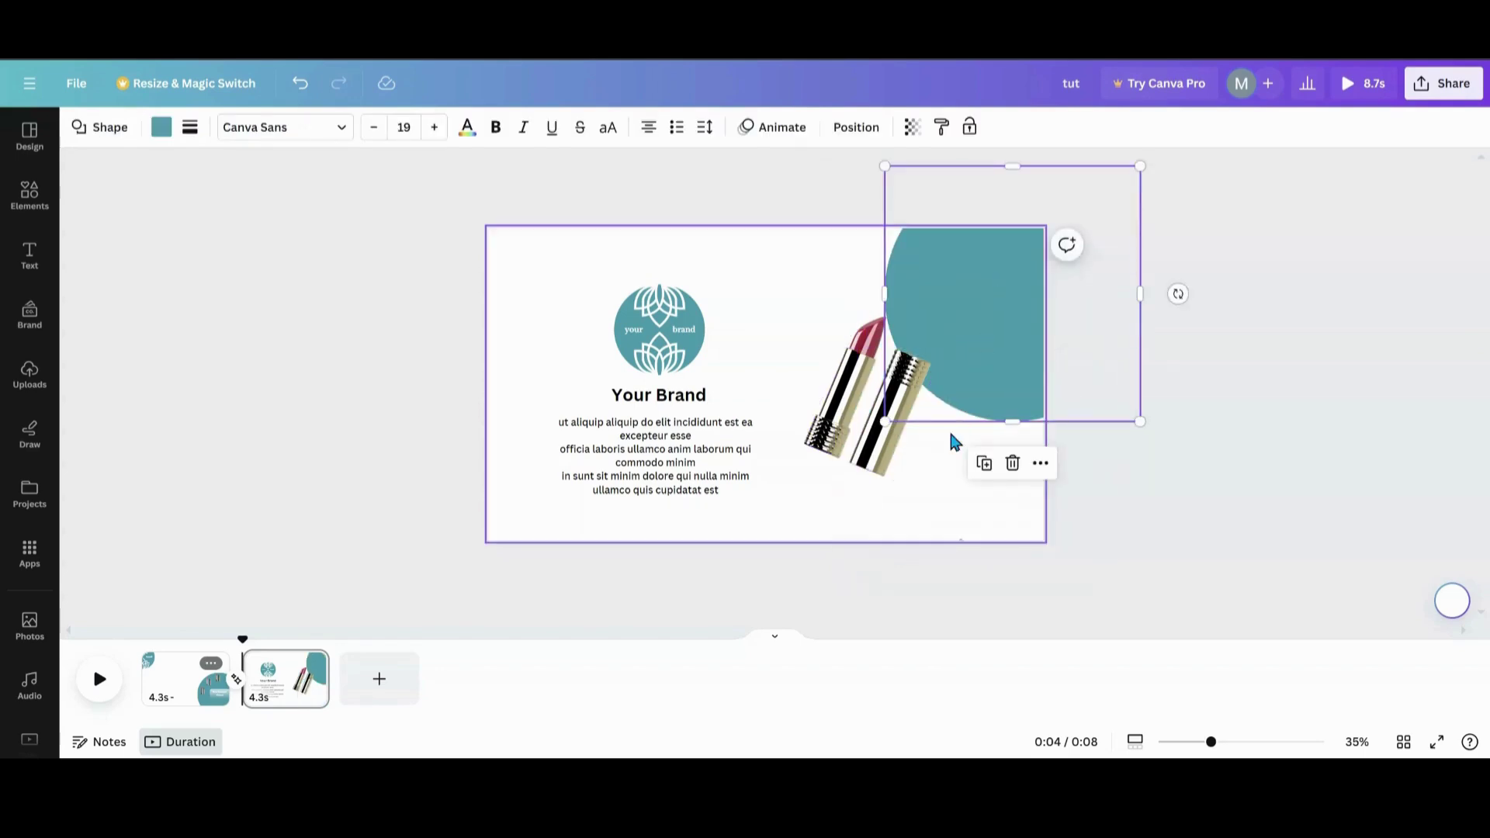
pyautogui.moveTo(884, 422); pyautogui.dragTo(804, 455)
# Step: Enlarge the tilted lipstick further so it overlaps the teal circle's lower-left edge
pyautogui.click(893, 390)
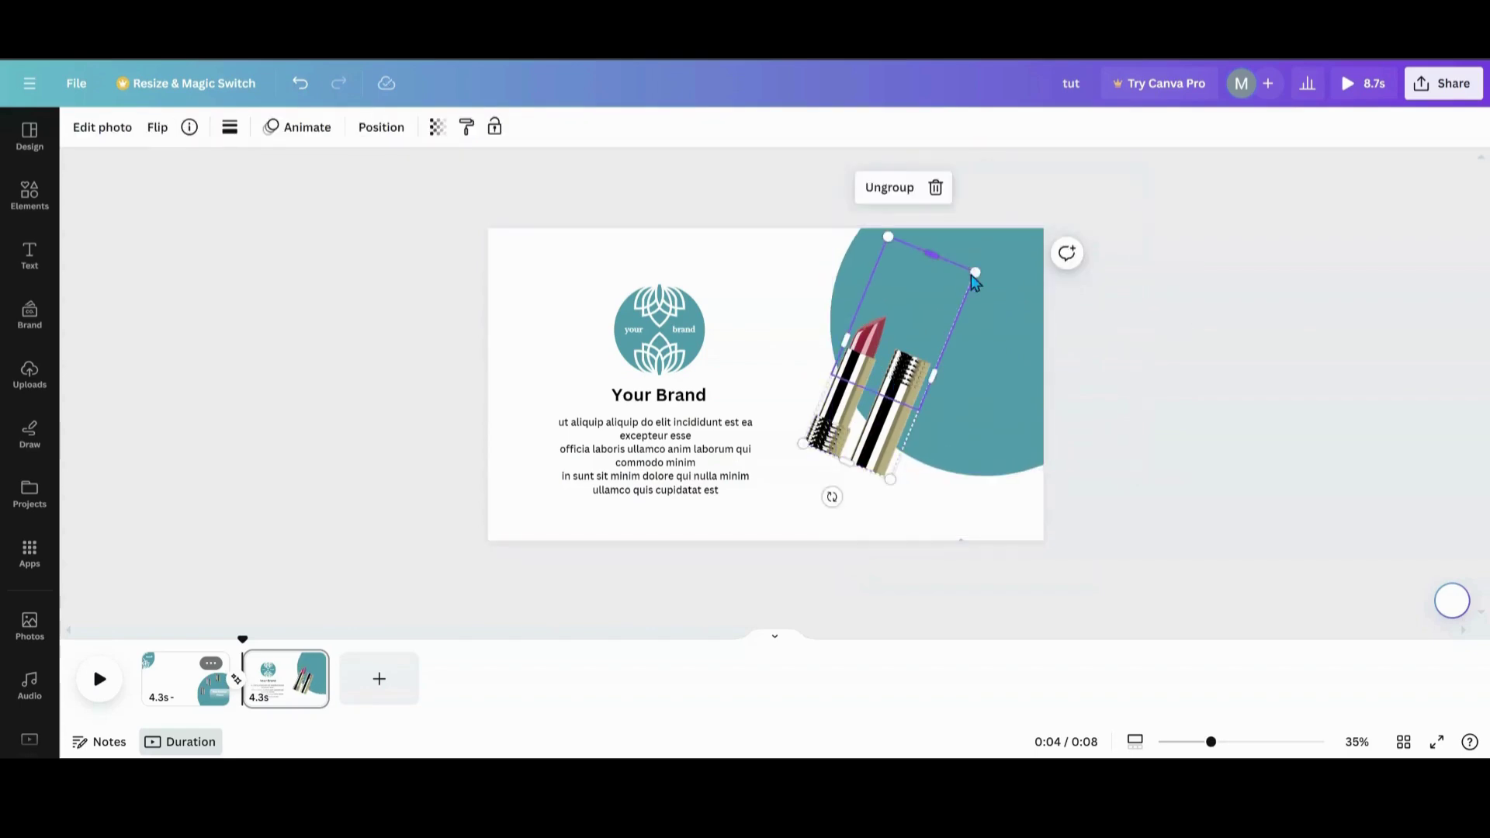
pyautogui.moveTo(975, 281); pyautogui.dragTo(1021, 229)
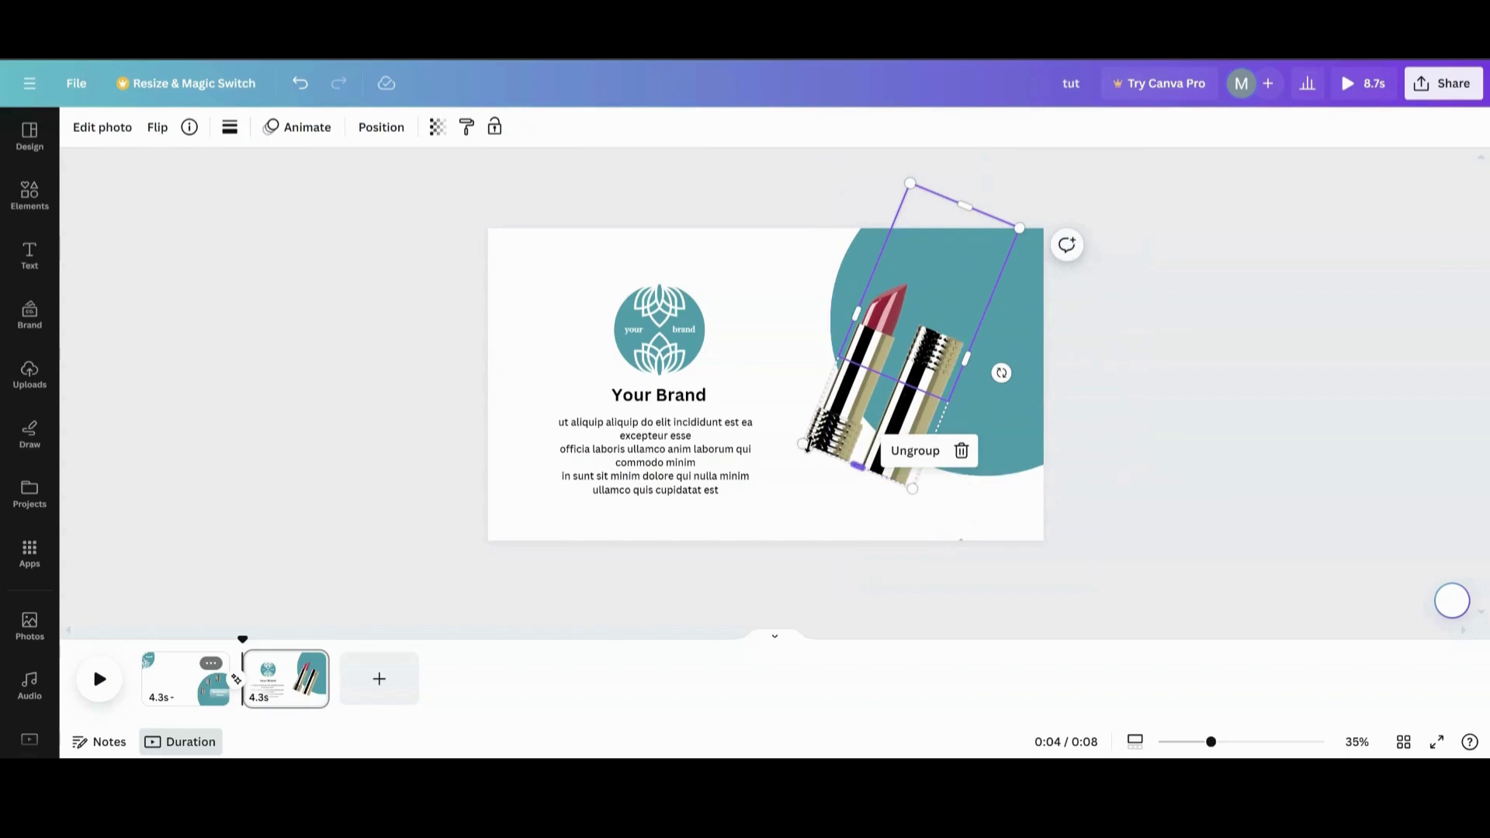
pyautogui.moveTo(804, 445); pyautogui.dragTo(789, 459)
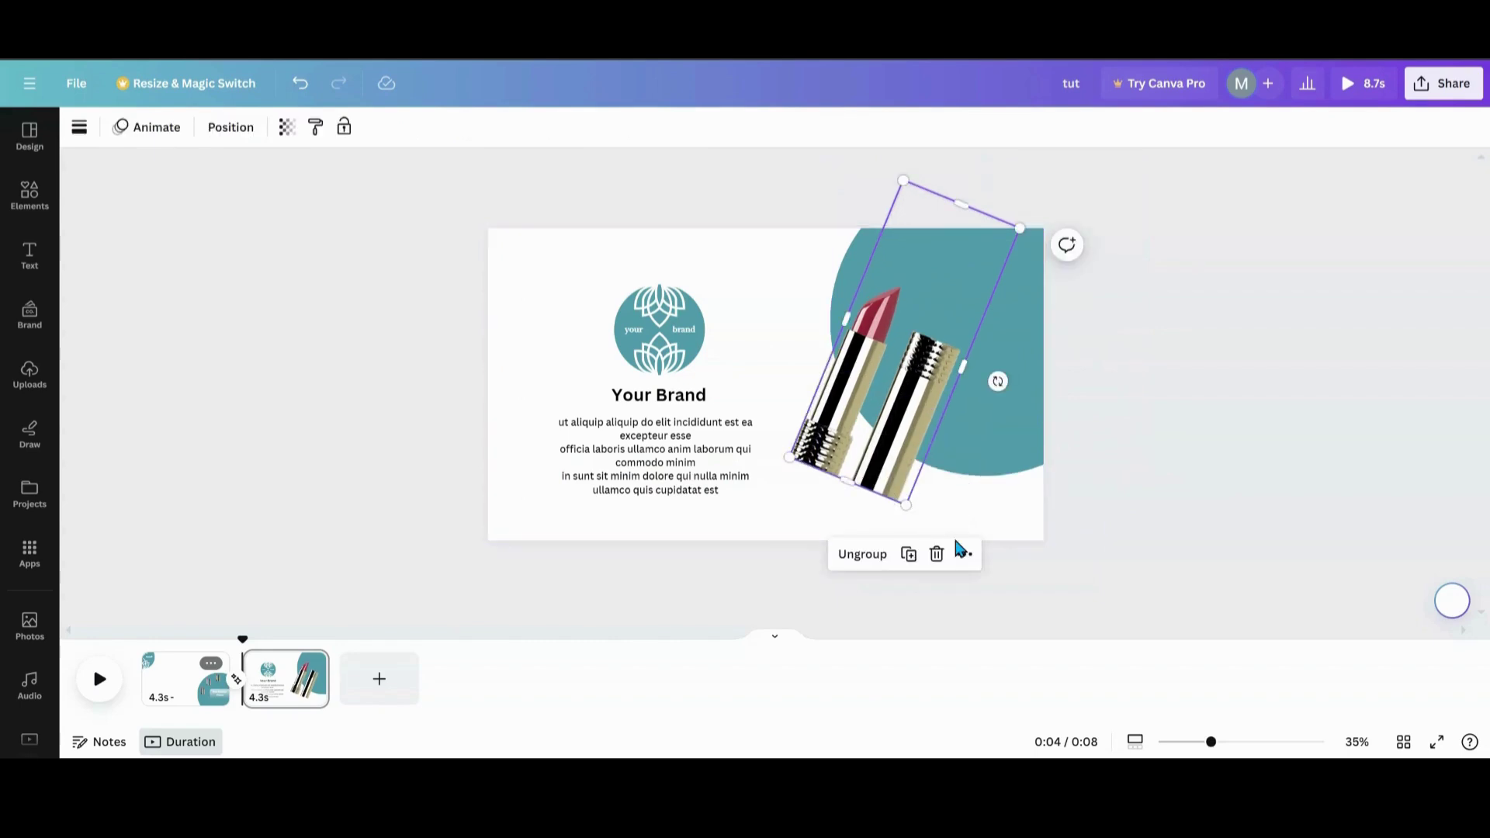
pyautogui.click(999, 530)
pyautogui.click(949, 542)
pyautogui.moveTo(949, 541); pyautogui.dragTo(964, 554)
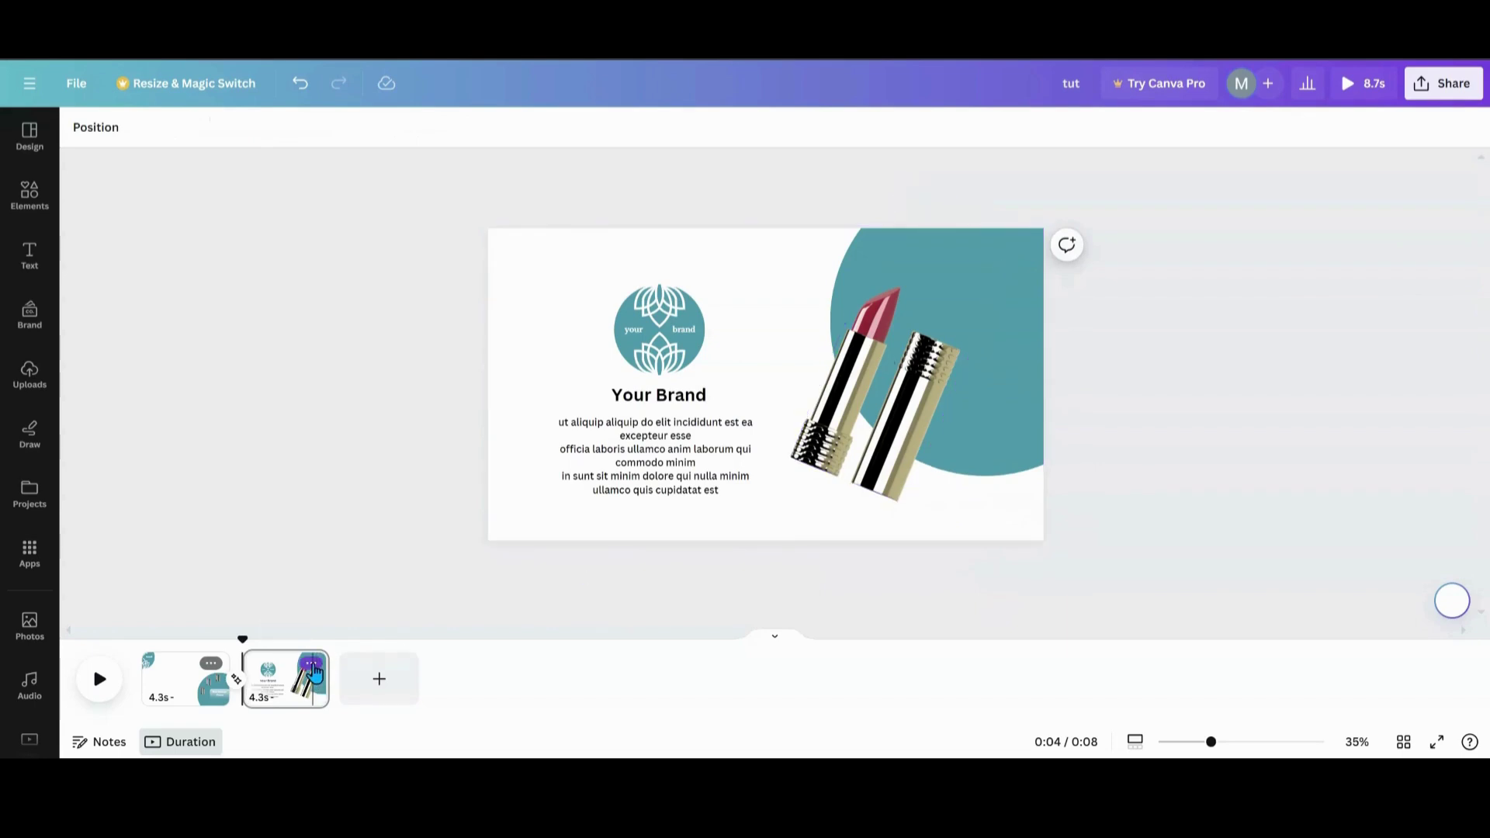
# Step: Duplicate page 2 and, on the copy, shrink the dark red lipstick and move it off below the page's lower edge
pyautogui.click(311, 665)
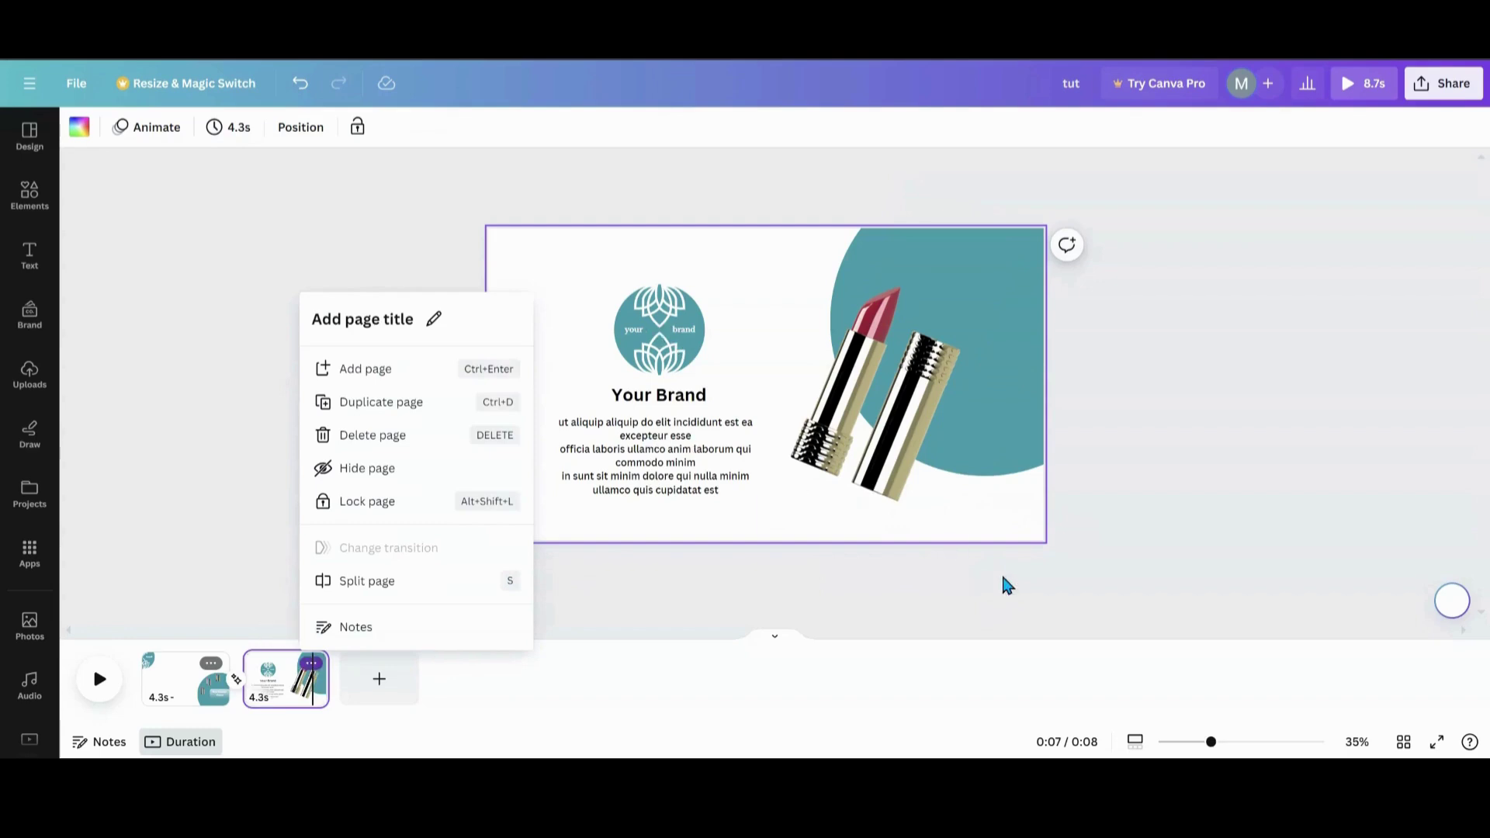
pyautogui.click(313, 664)
pyautogui.click(313, 664)
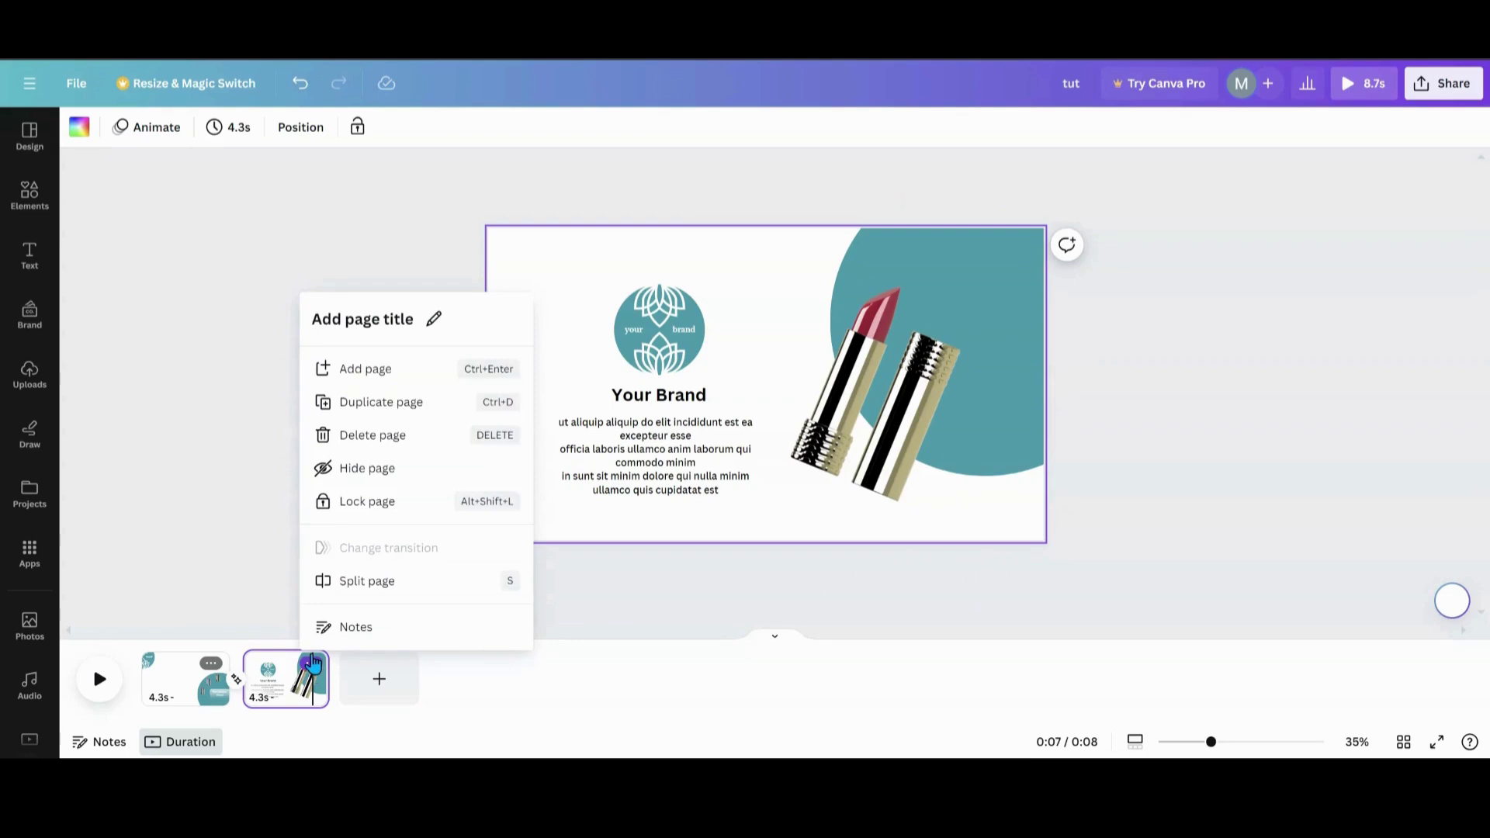
pyautogui.click(363, 410)
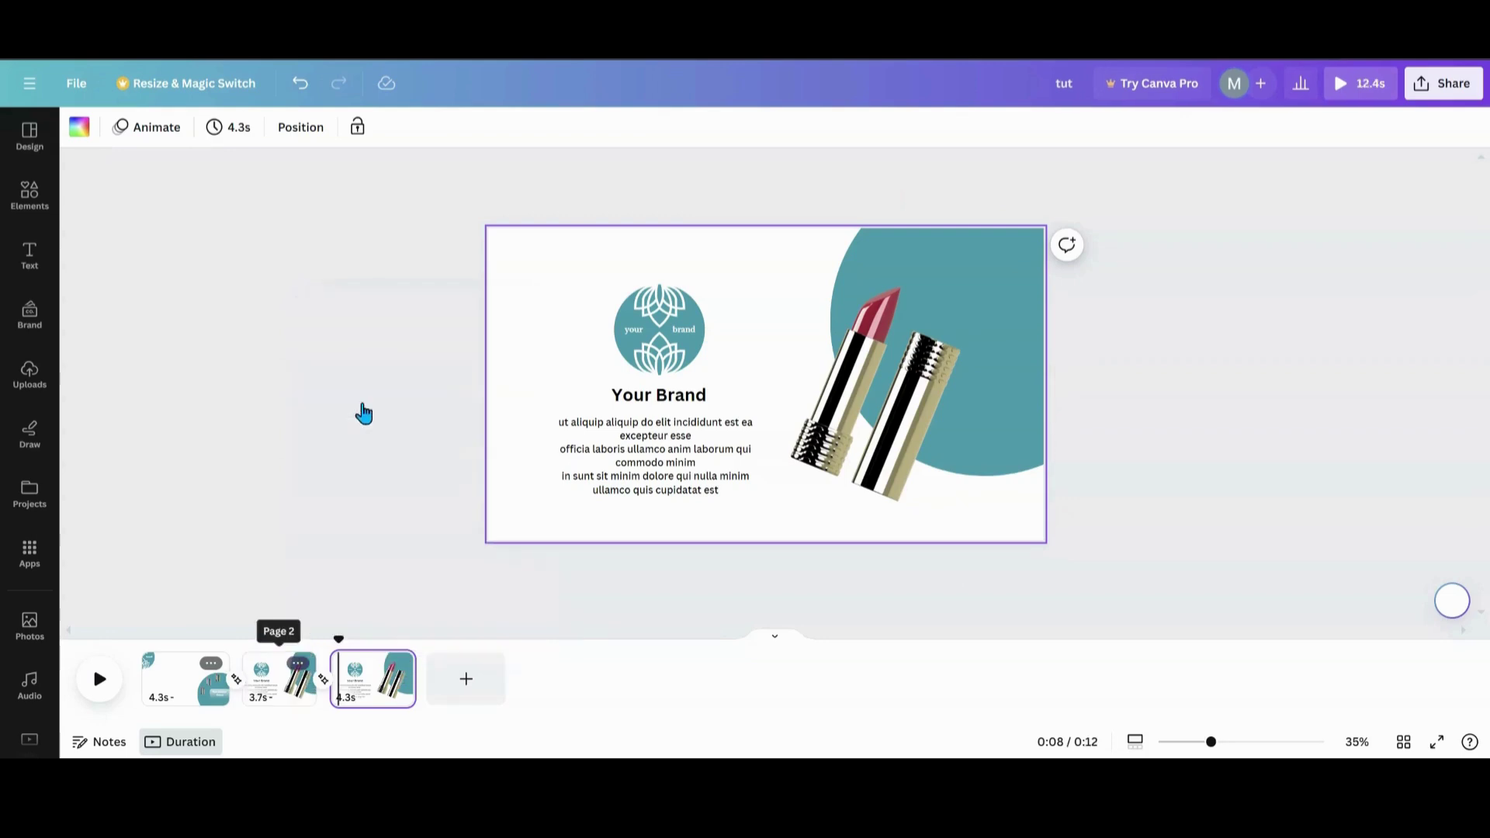
pyautogui.click(846, 444)
pyautogui.moveTo(1016, 235); pyautogui.dragTo(881, 622)
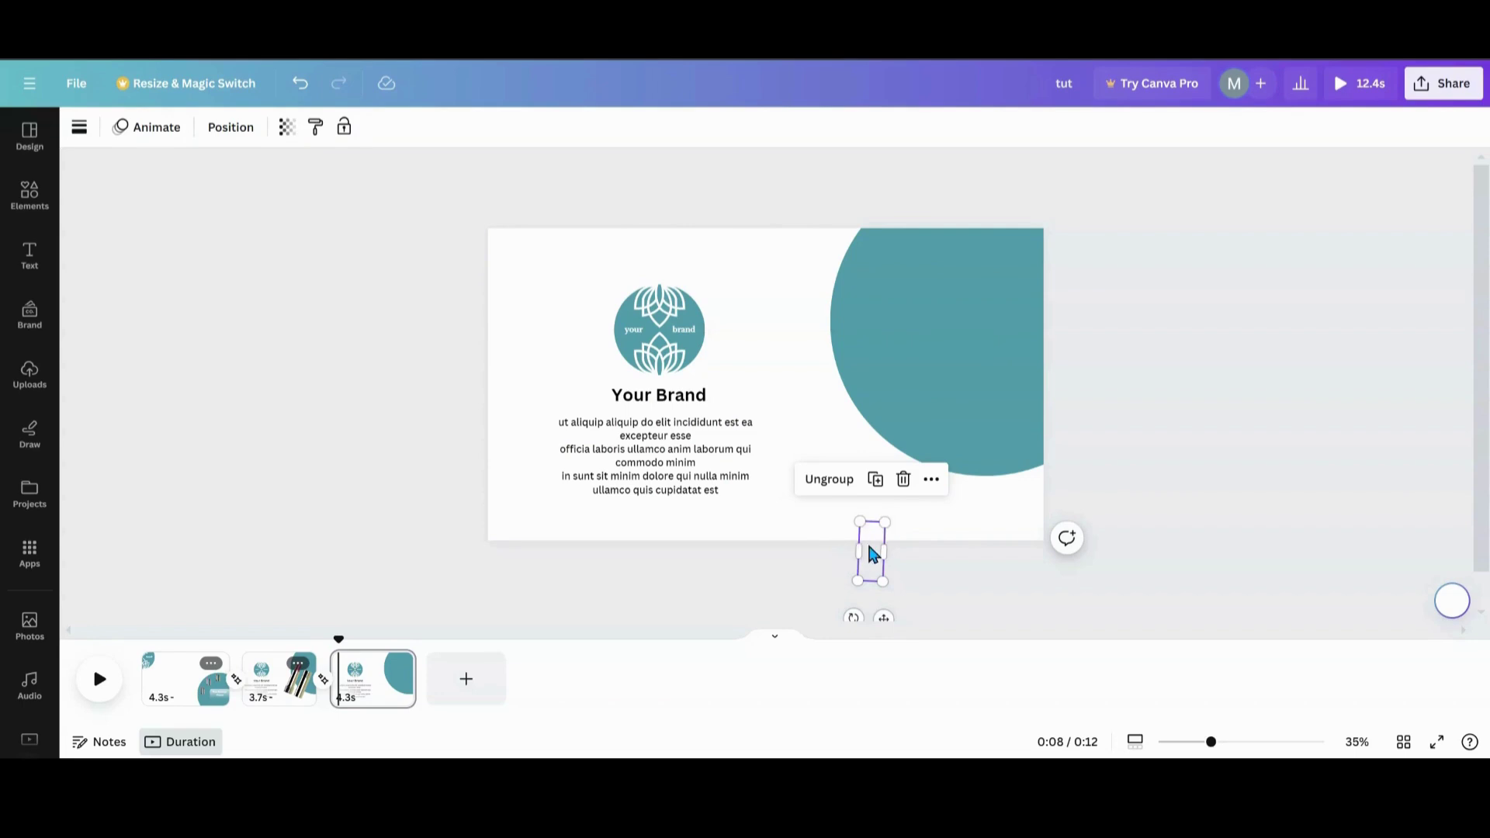
# Step: Bring the coral lipstick from below page 3 onto the page, tilt it counterclockwise and enlarge it
pyautogui.click(237, 132)
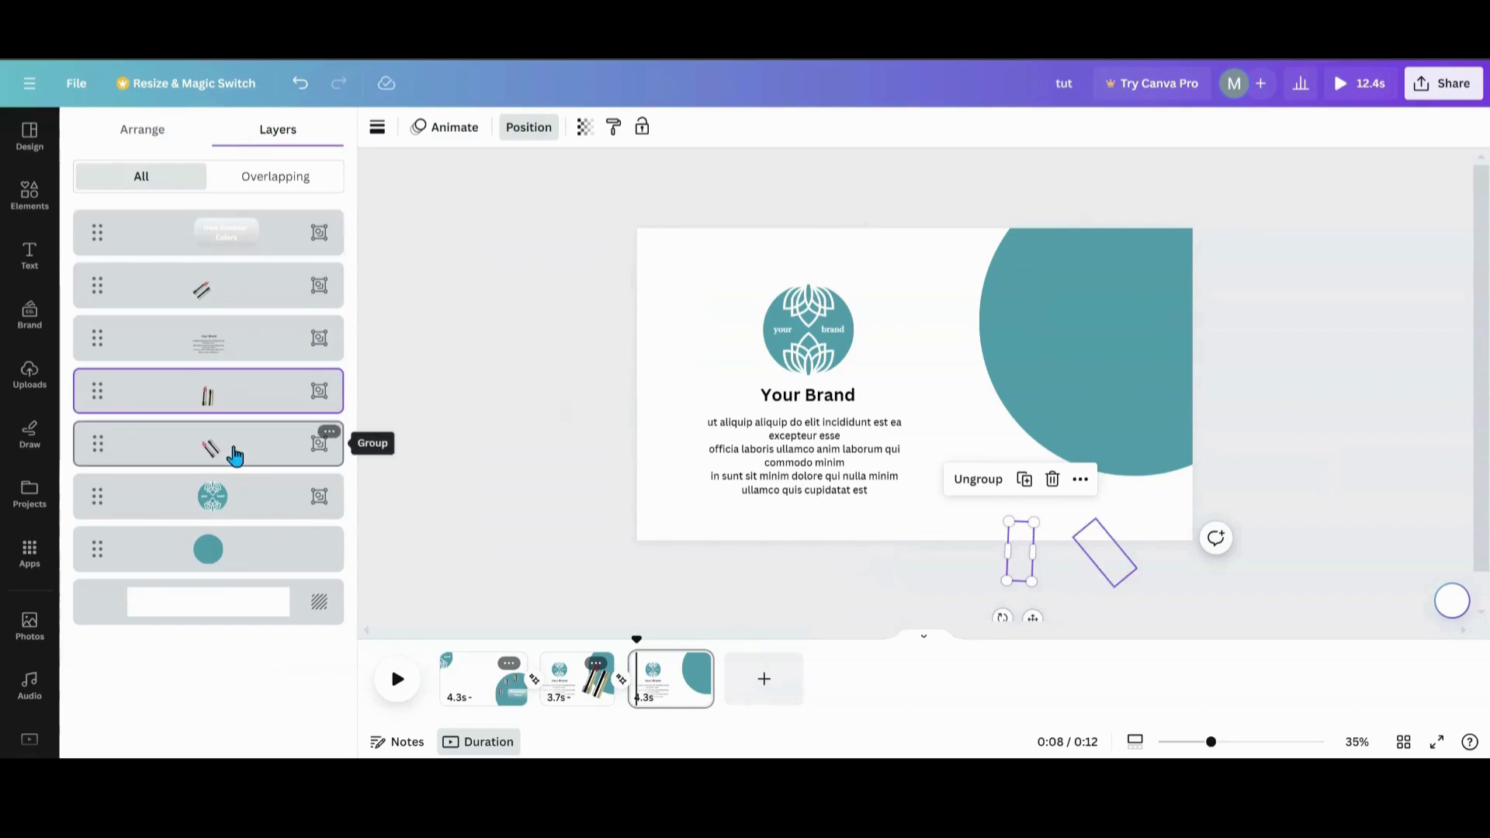
pyautogui.click(226, 300)
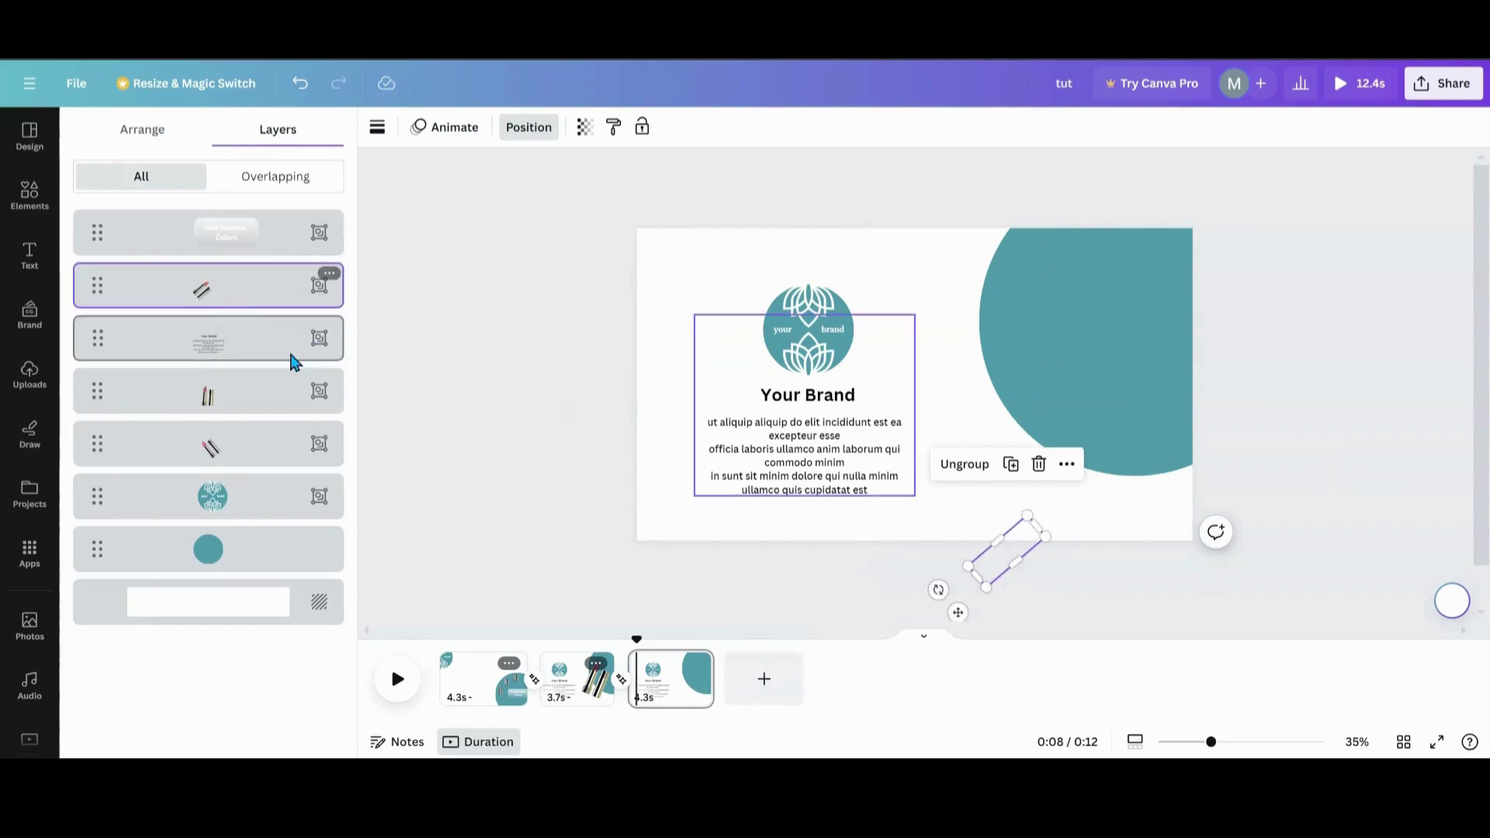
pyautogui.moveTo(954, 609); pyautogui.dragTo(1049, 503)
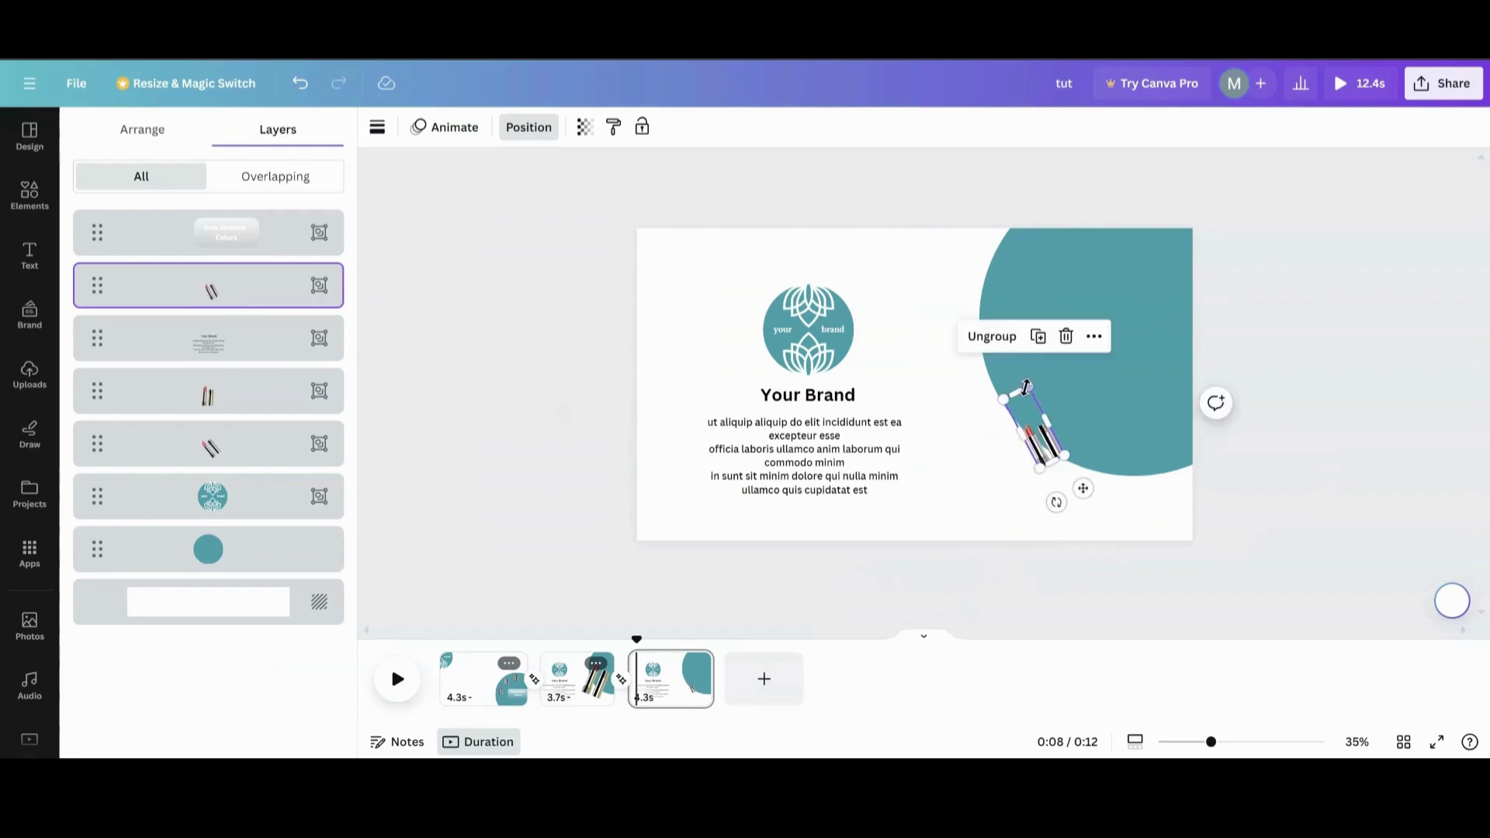
pyautogui.moveTo(1029, 381); pyautogui.dragTo(990, 220)
pyautogui.moveTo(1040, 471); pyautogui.dragTo(1030, 509)
# Step: Move the teal circle to page 3's lower-right corner and enlarge the tilted coral lipstick over its upper-left edge
pyautogui.click(1146, 328)
pyautogui.moveTo(1147, 328); pyautogui.dragTo(1140, 509)
pyautogui.moveTo(975, 354); pyautogui.dragTo(920, 366)
pyautogui.moveTo(1022, 411); pyautogui.dragTo(1017, 405)
pyautogui.click(1028, 400)
pyautogui.moveTo(918, 263); pyautogui.dragTo(799, 221)
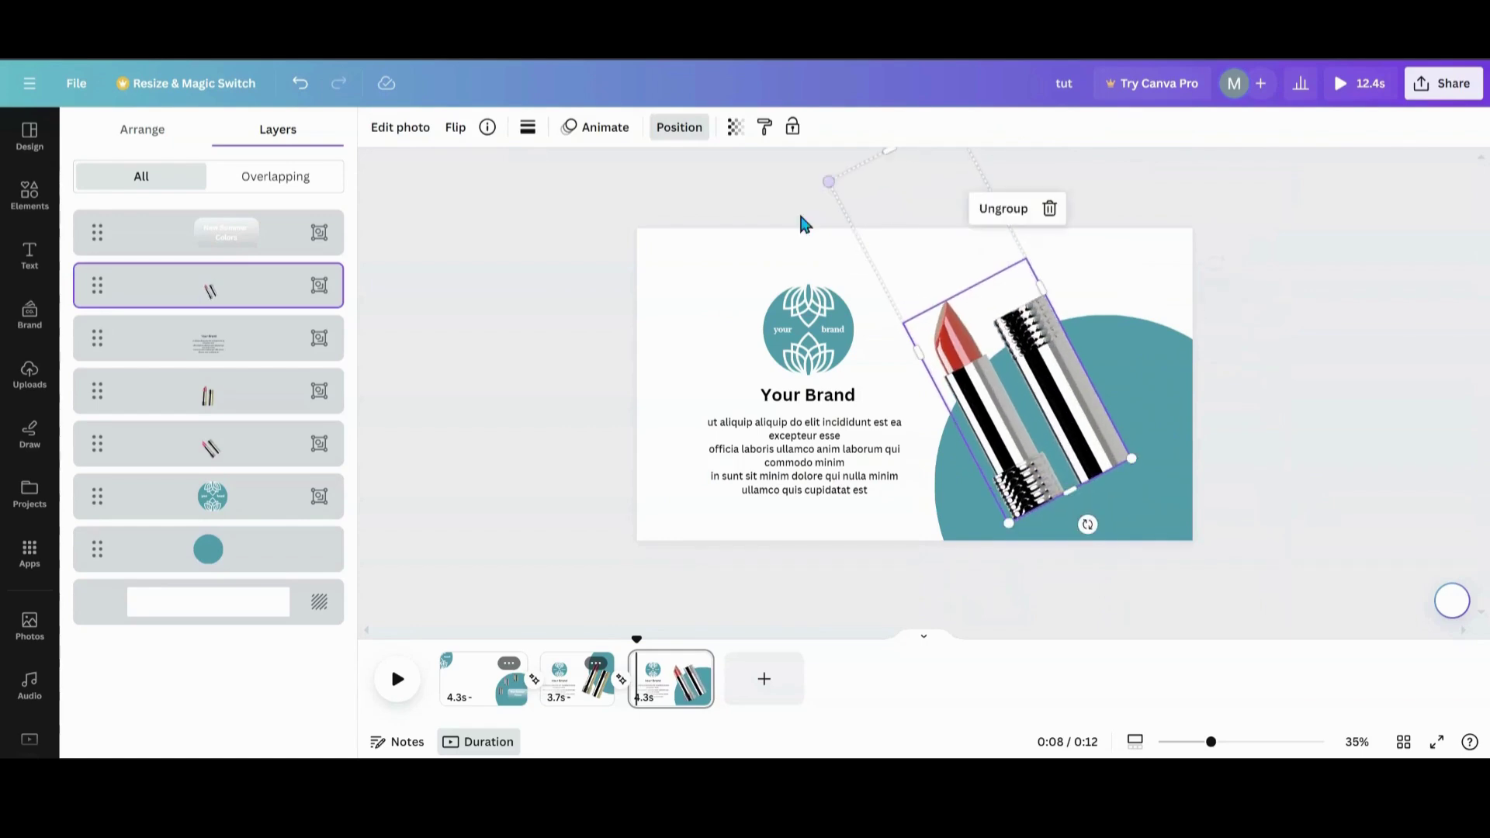
# Step: Duplicate page 3 and, on the copy, shrink the coral lipstick and move it below the page's lower edge
pyautogui.click(696, 665)
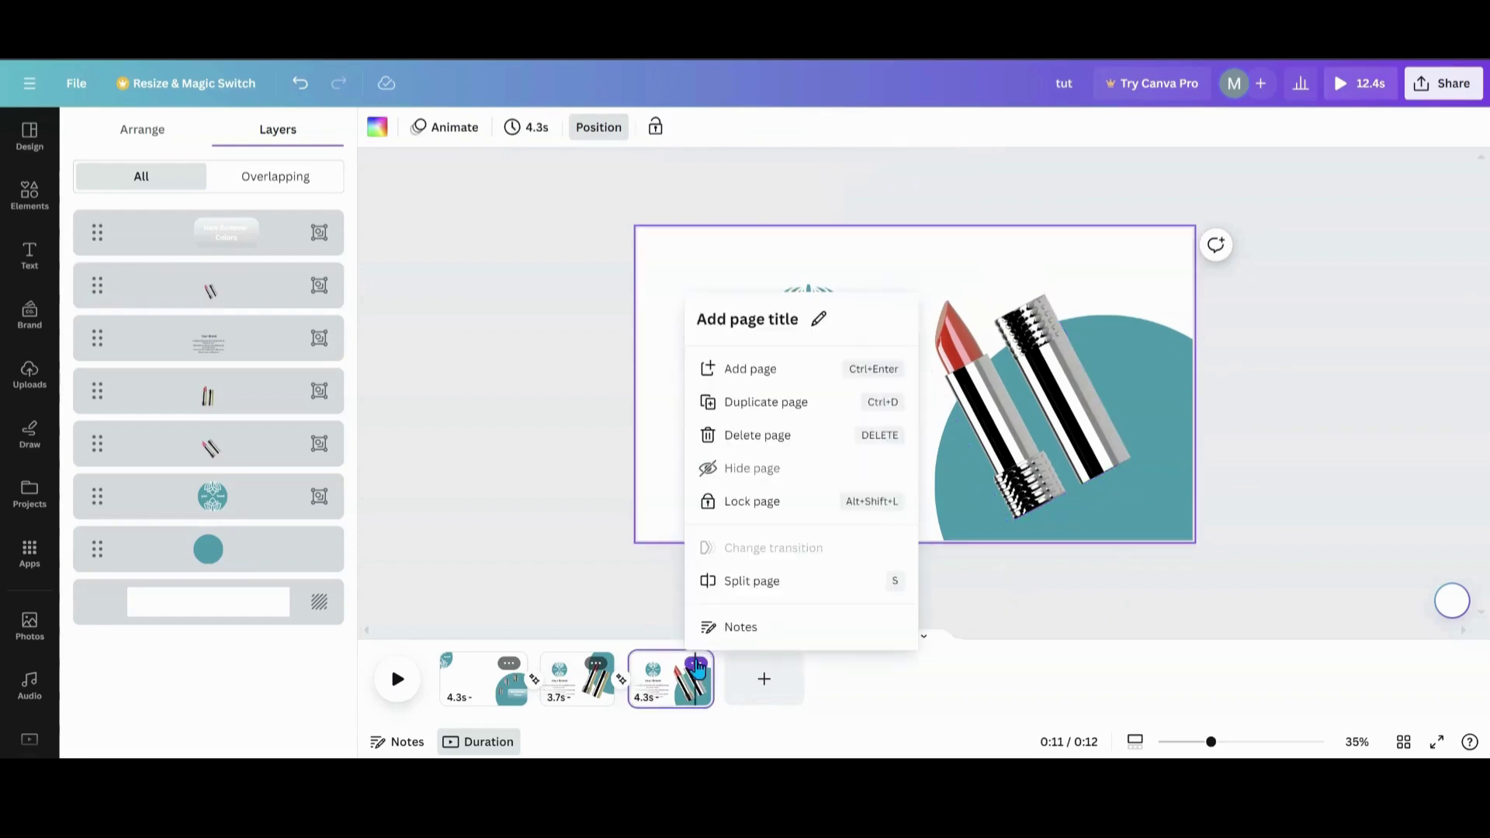
pyautogui.click(770, 404)
pyautogui.click(1030, 465)
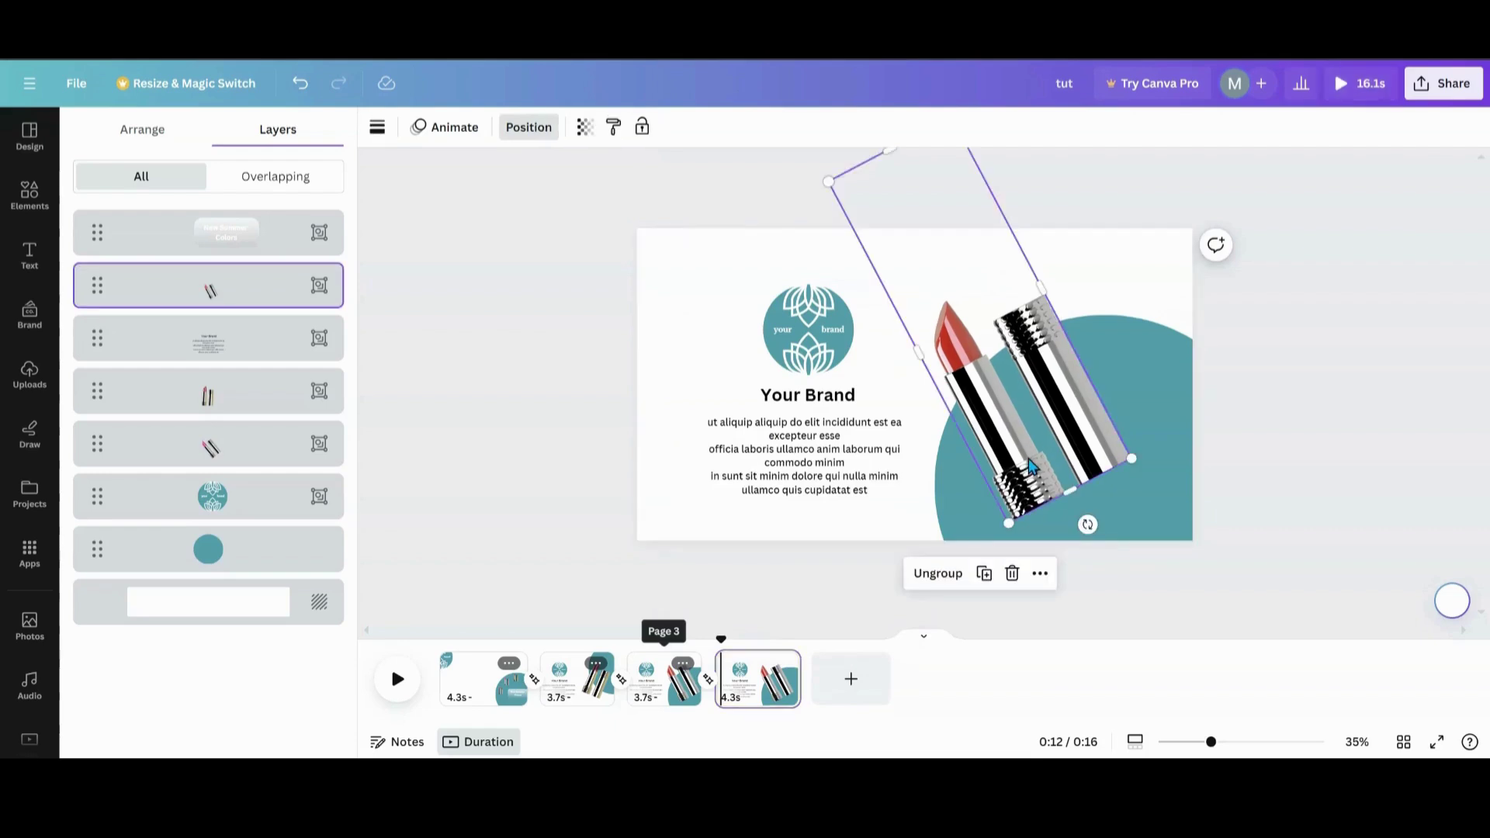
pyautogui.moveTo(825, 178); pyautogui.dragTo(1077, 408)
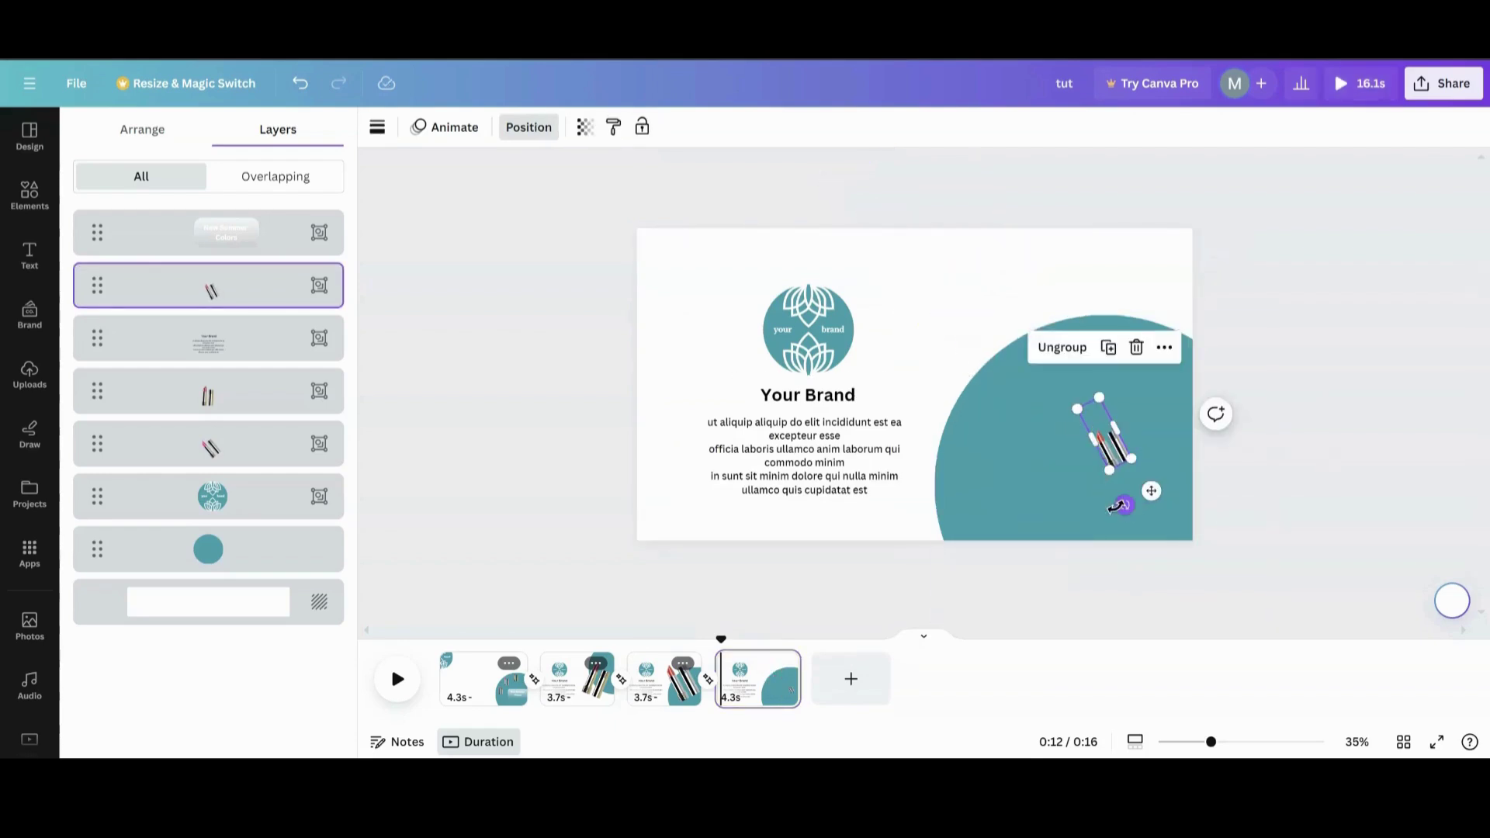
pyautogui.moveTo(1117, 506); pyautogui.dragTo(1101, 613)
# Step: Bring the pink lipstick from below page 4 onto the circle's left edge, tilt it clockwise and enlarge it
pyautogui.click(229, 448)
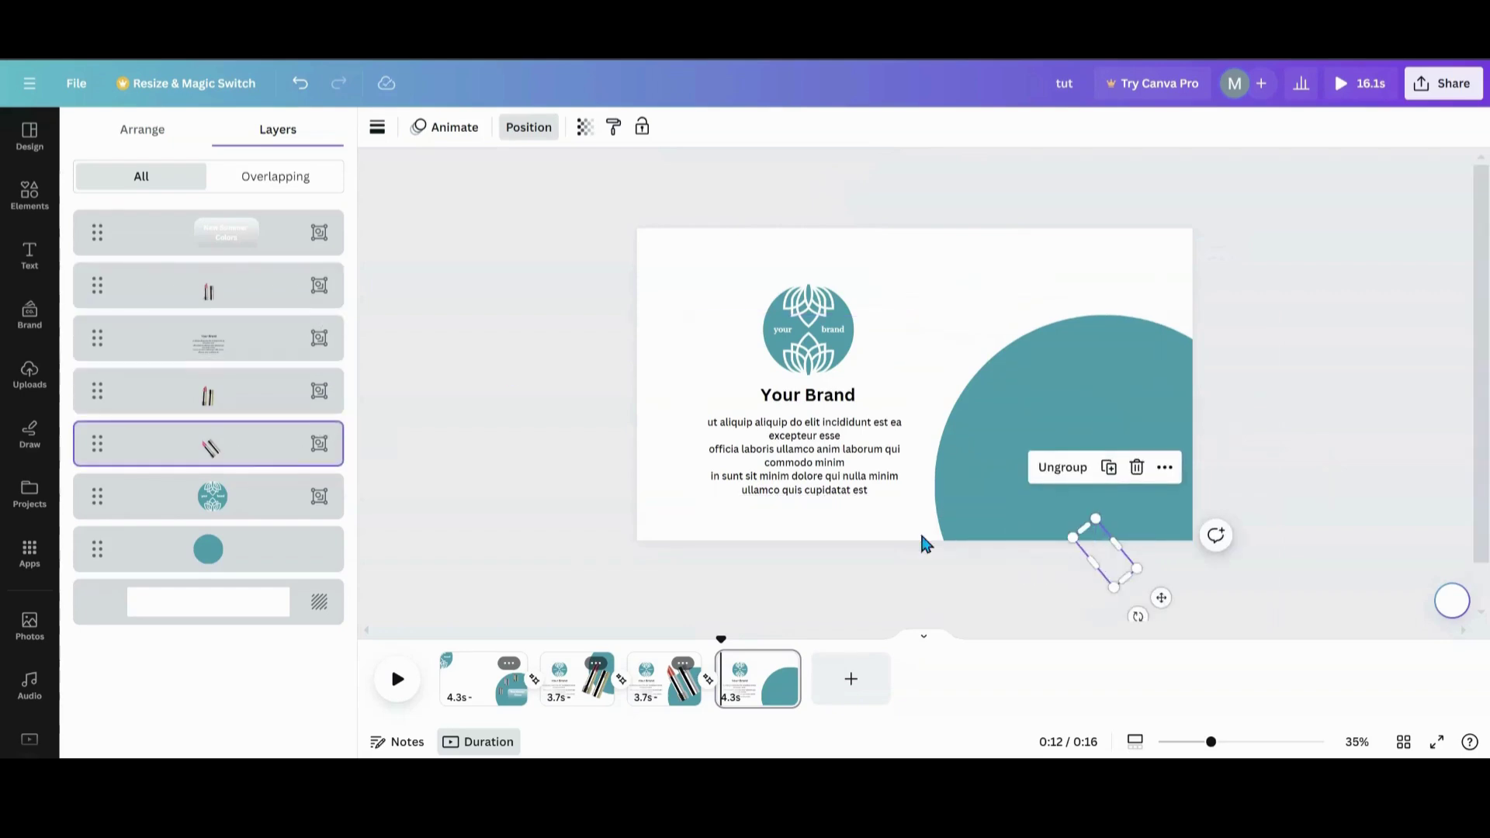
pyautogui.moveTo(1164, 597); pyautogui.dragTo(924, 447)
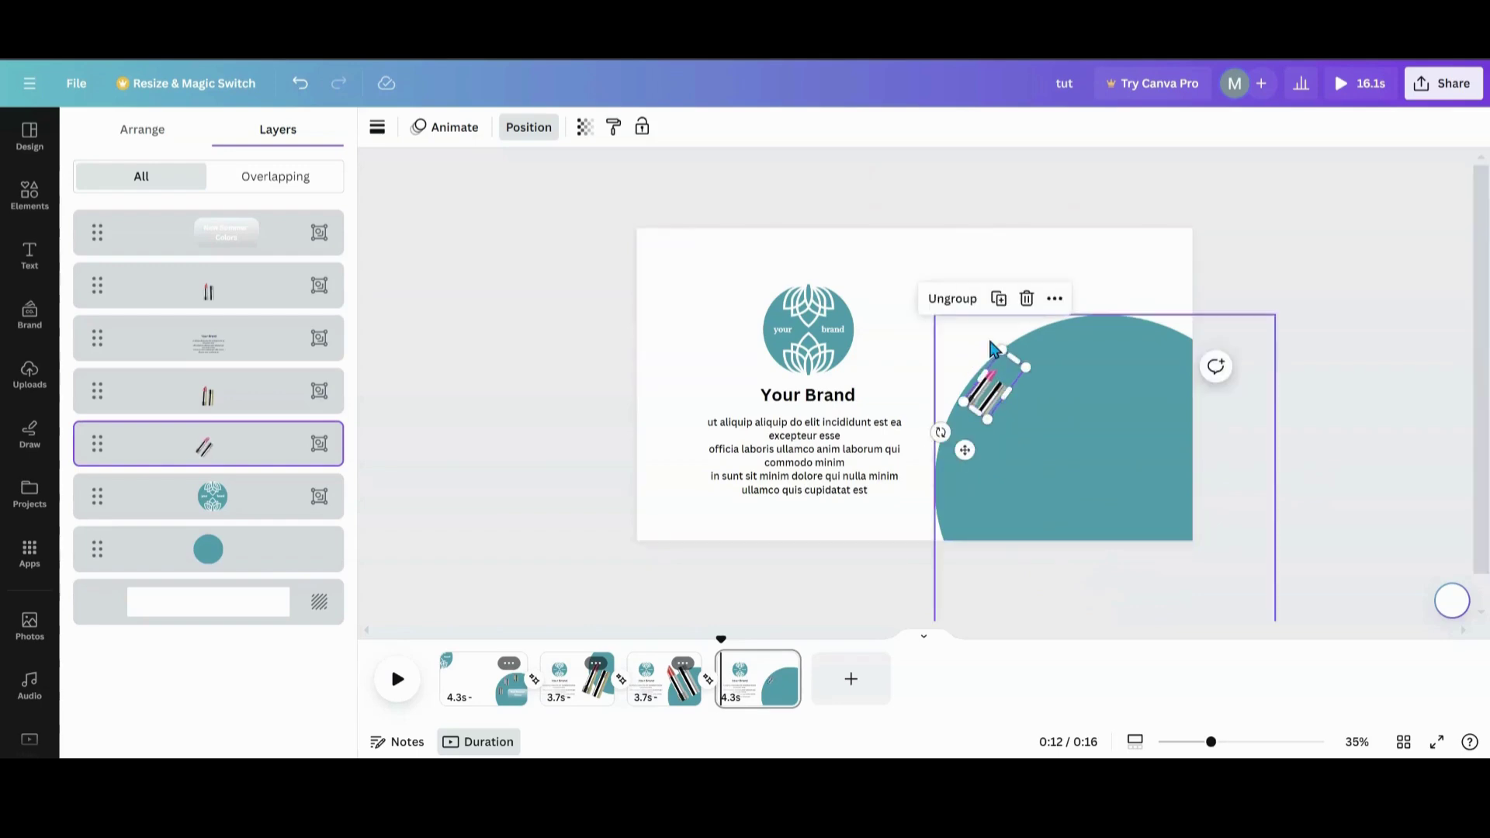
pyautogui.moveTo(999, 346); pyautogui.dragTo(993, 415)
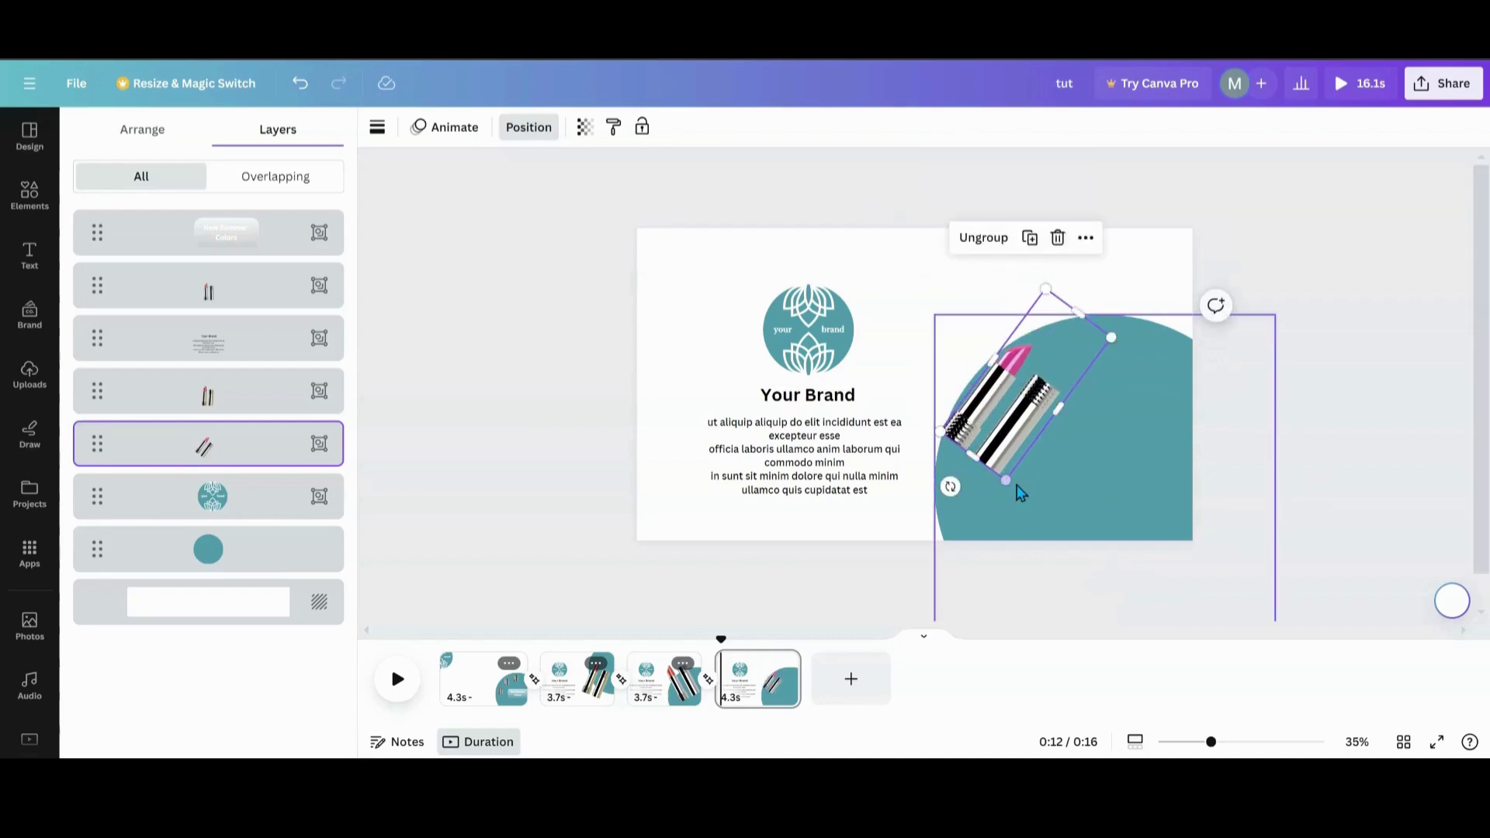
pyautogui.moveTo(1007, 476); pyautogui.dragTo(1049, 541)
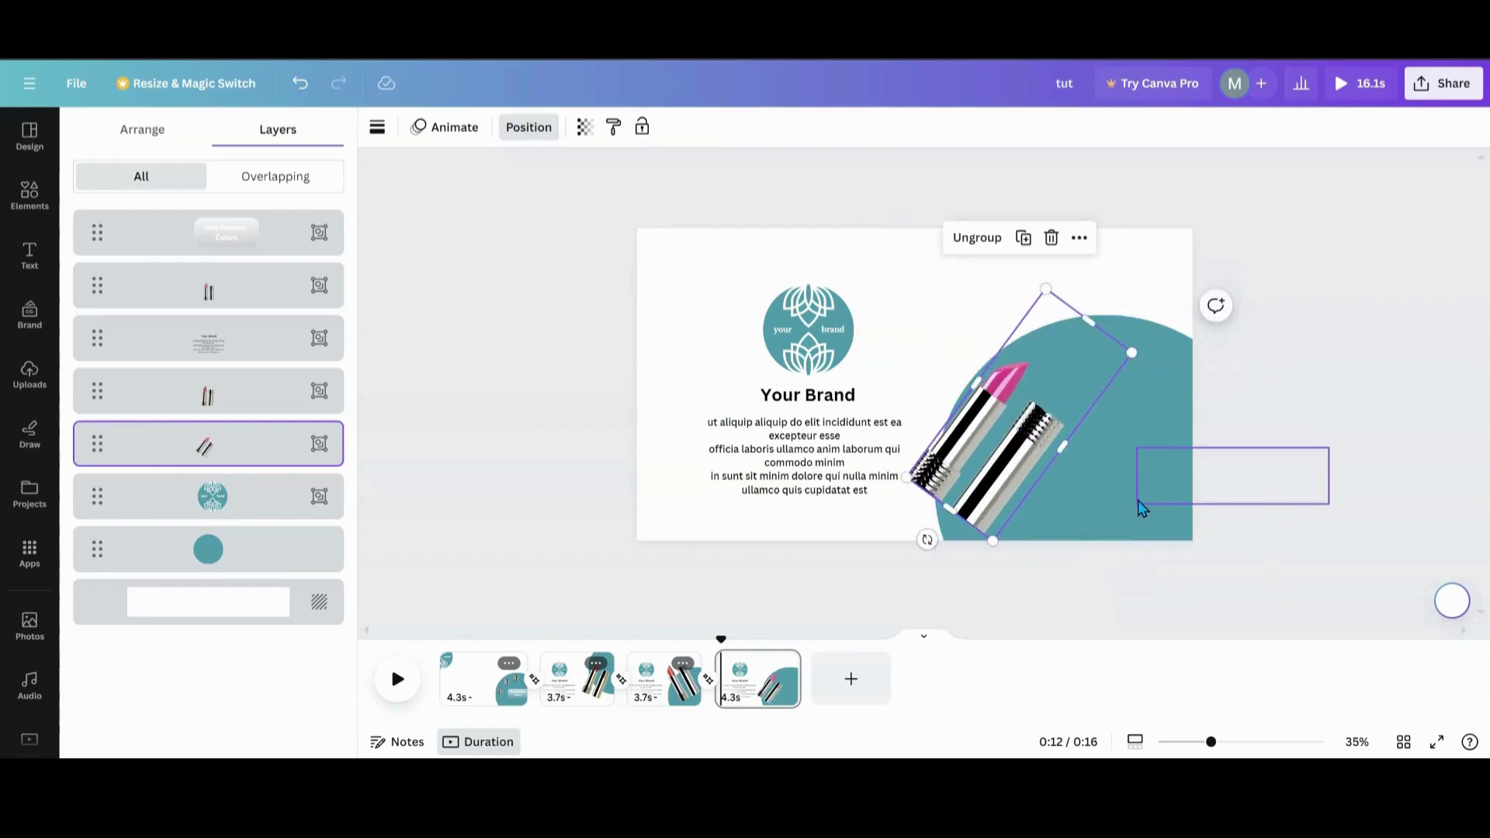
# Step: Move the teal circle to page 4's upper-right corner and enlarge the pink lipstick over its lower-left edge with a steeper tilt
pyautogui.moveTo(1080, 522); pyautogui.dragTo(1155, 255)
pyautogui.click(1026, 467)
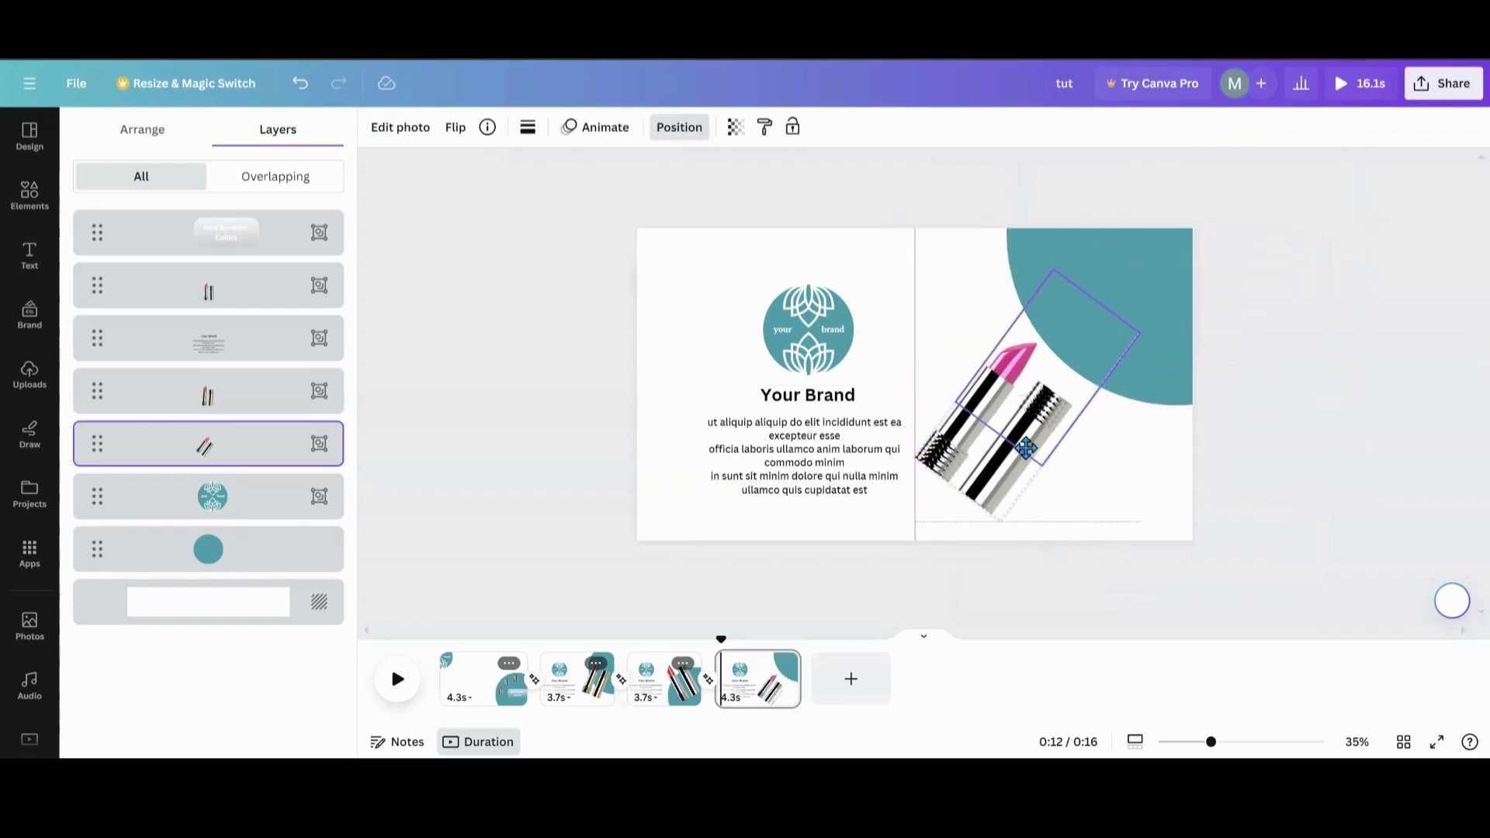
pyautogui.moveTo(1010, 521); pyautogui.dragTo(1031, 560)
pyautogui.moveTo(931, 547); pyautogui.dragTo(964, 565)
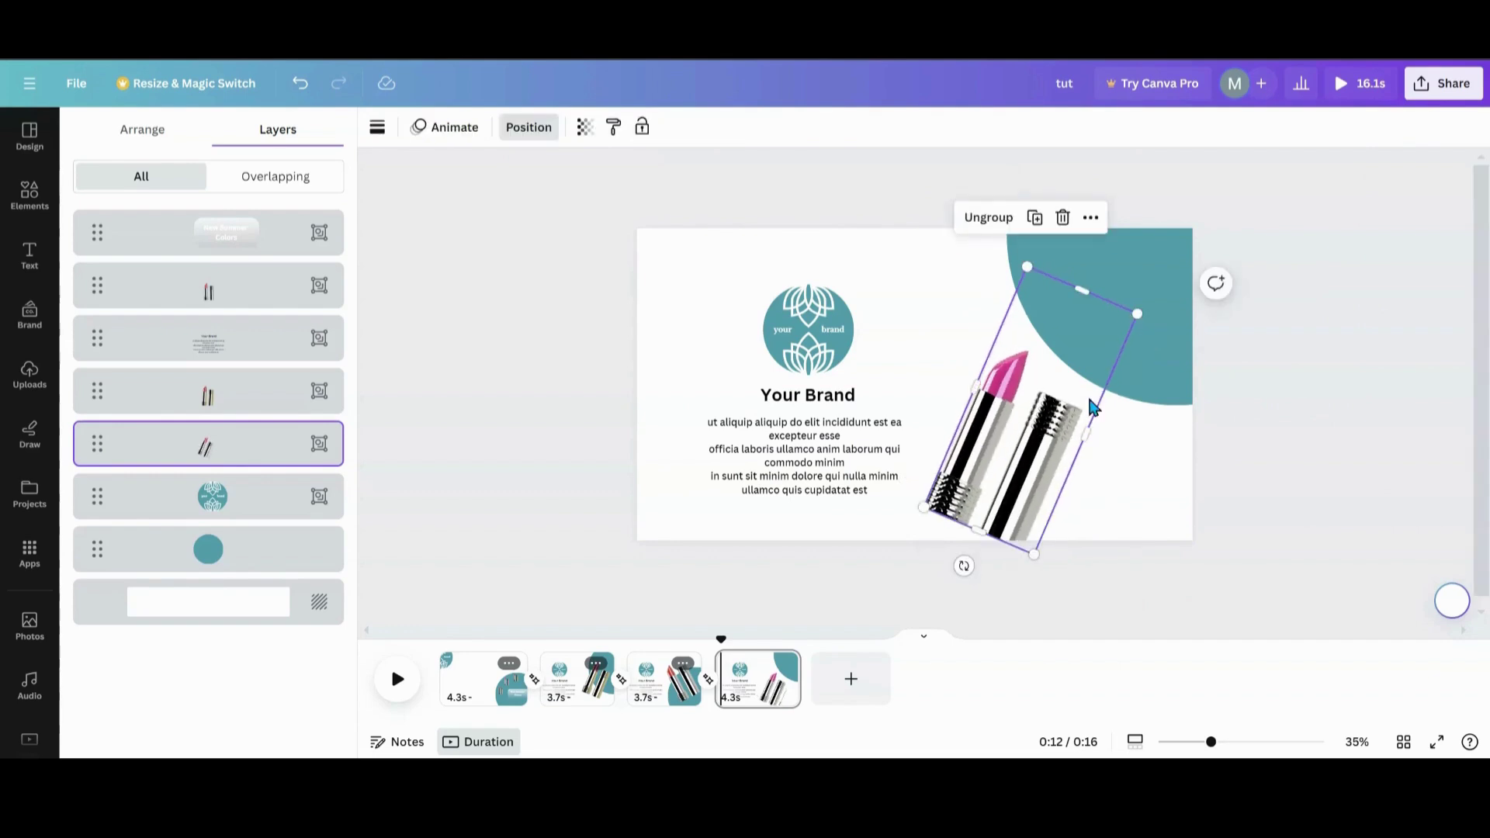
pyautogui.moveTo(1131, 321); pyautogui.dragTo(1214, 204)
pyautogui.moveTo(1040, 440); pyautogui.dragTo(1026, 414)
pyautogui.moveTo(1222, 199); pyautogui.dragTo(1207, 212)
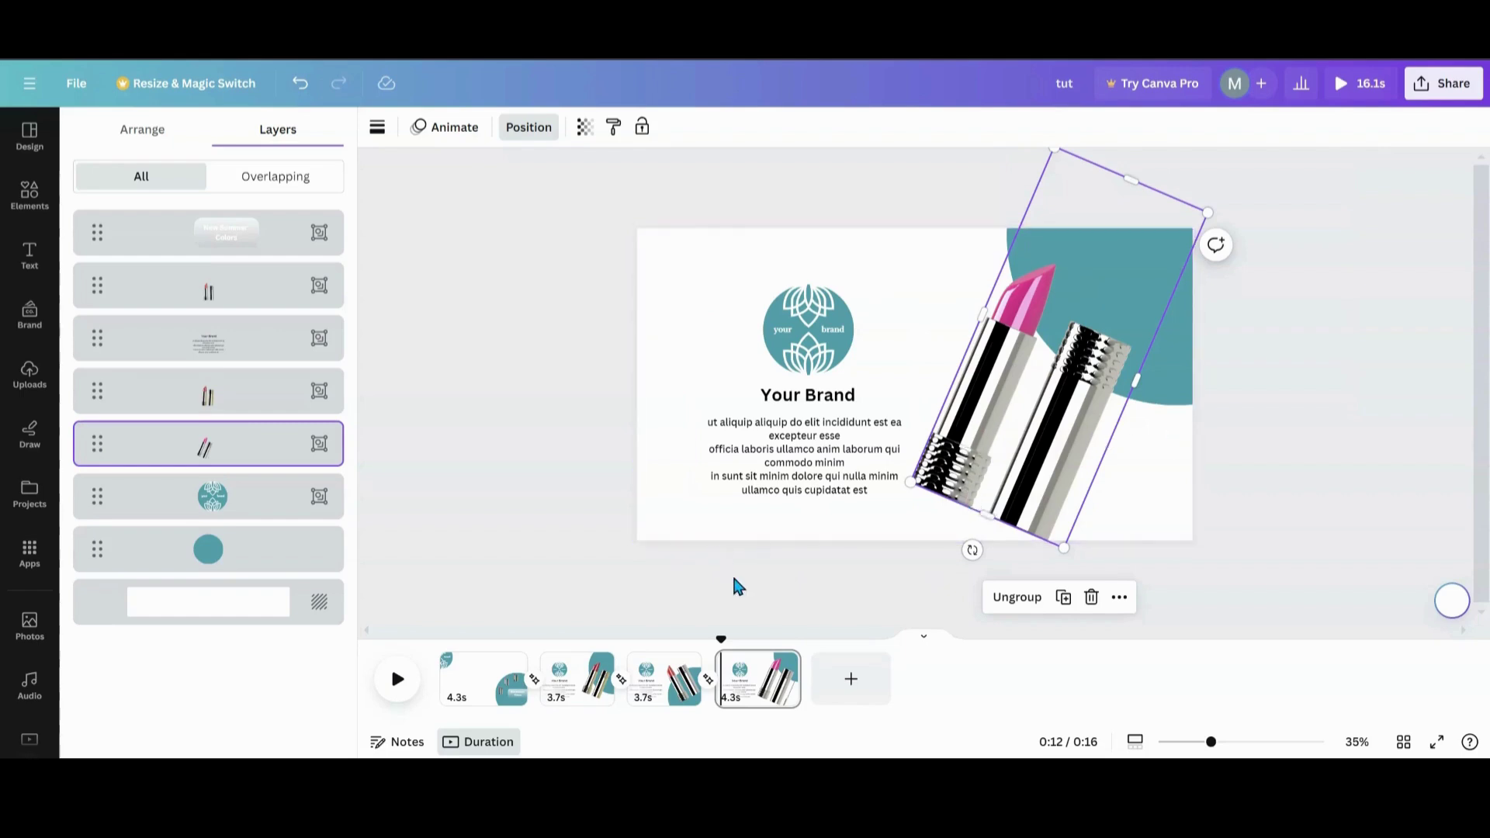
# Step: Duplicate page 1 and move the copy to the end of the timeline as page 5
pyautogui.click(508, 665)
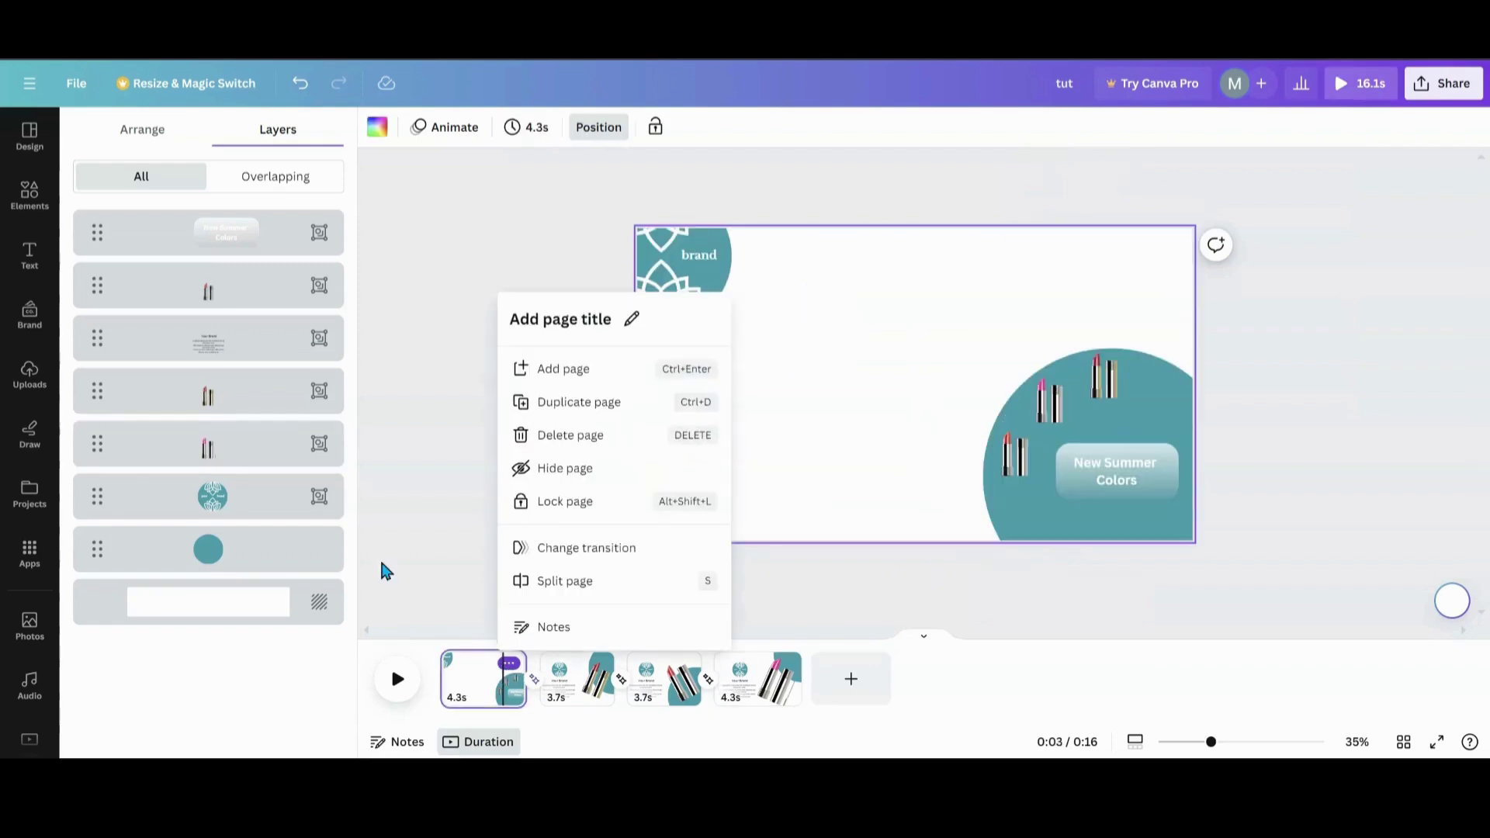
pyautogui.click(557, 405)
pyautogui.moveTo(562, 673); pyautogui.dragTo(889, 671)
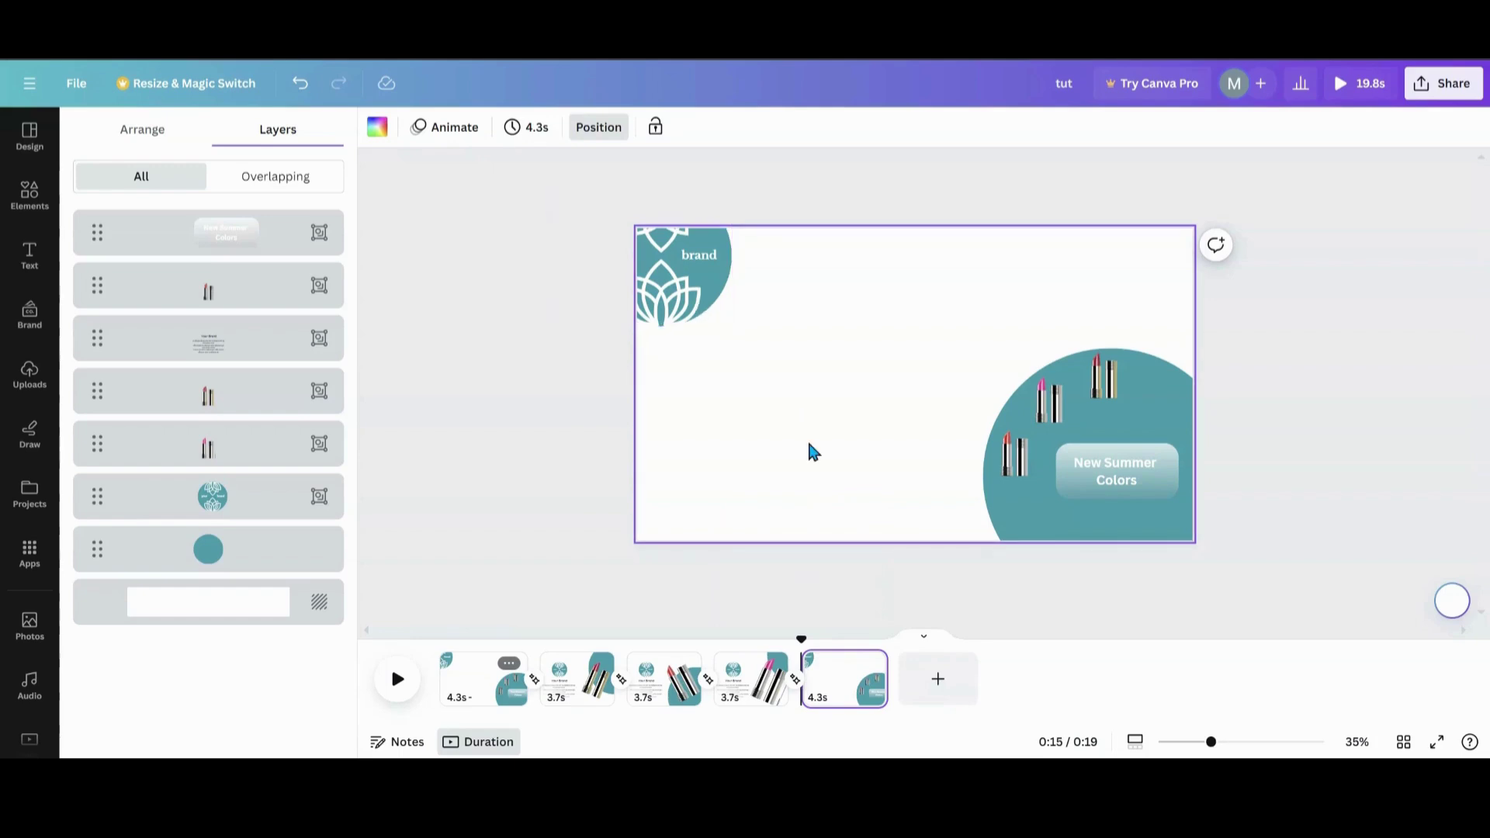
# Step: Rearrange page 5 with the logo at the upper centre, the teal circle at the lower centre and the button off the page
pyautogui.moveTo(671, 284); pyautogui.dragTo(902, 346)
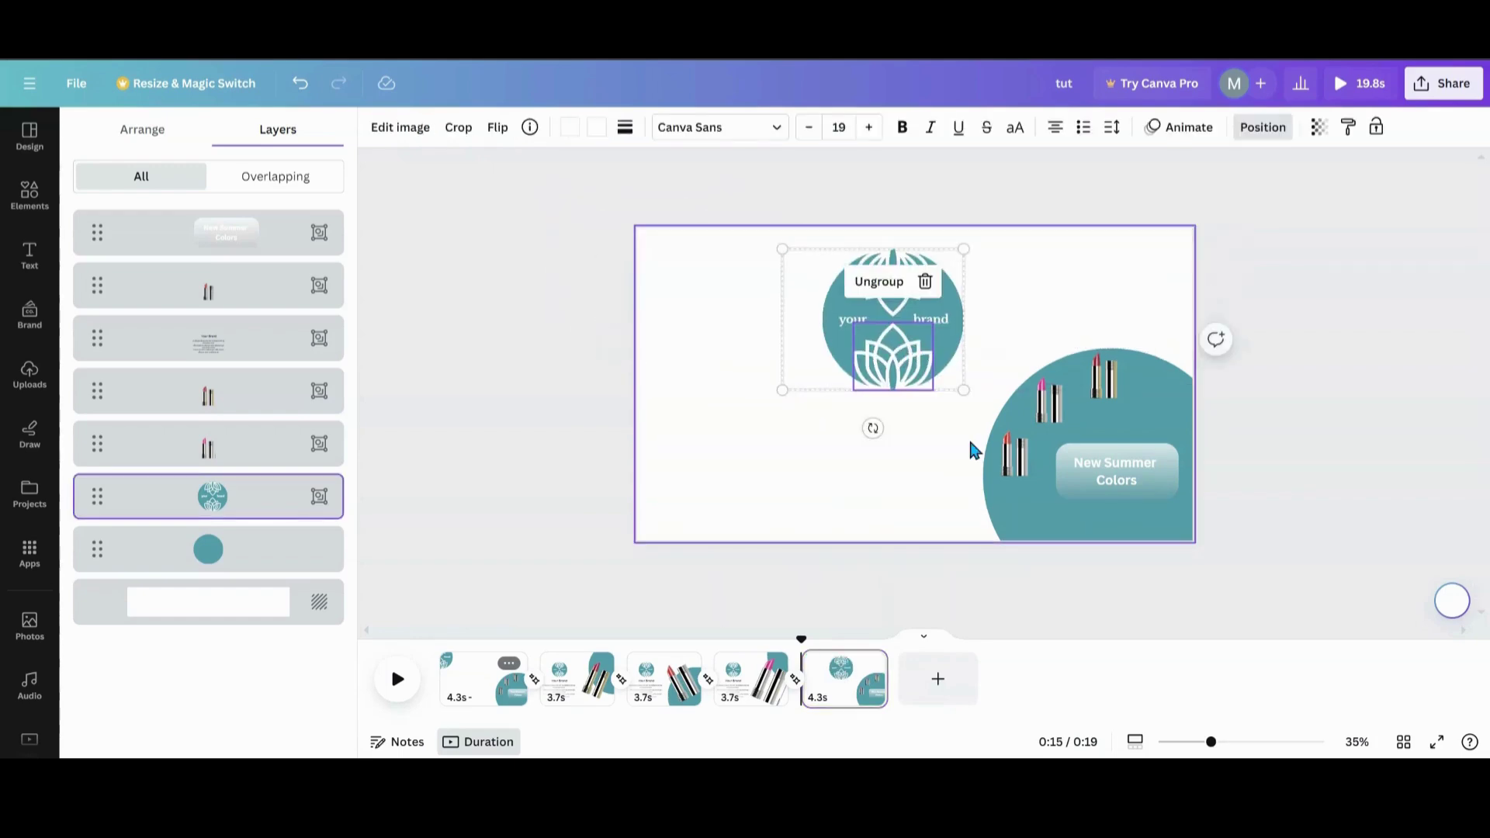
pyautogui.click(1107, 489)
pyautogui.moveTo(1107, 488); pyautogui.dragTo(887, 562)
pyautogui.moveTo(875, 322); pyautogui.dragTo(890, 329)
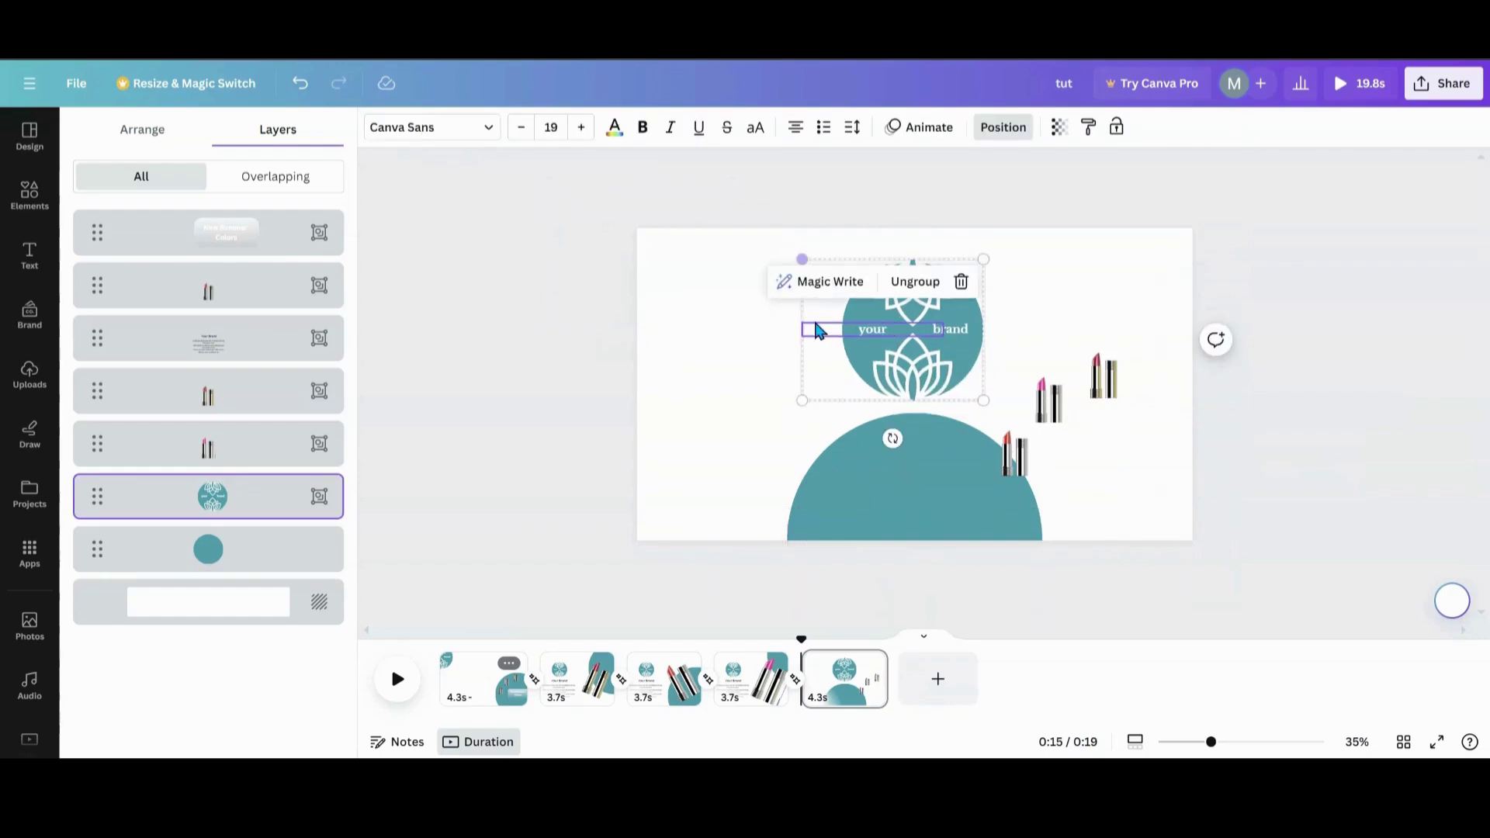
# Step: Shrink the teal circle on page 5 and keep it centred at the page's lower edge below the logo
pyautogui.click(871, 486)
pyautogui.moveTo(785, 411); pyautogui.dragTo(810, 436)
pyautogui.moveTo(1043, 439); pyautogui.dragTo(1022, 462)
pyautogui.moveTo(918, 515); pyautogui.dragTo(918, 500)
# Step: Arrange the lipsticks along the teal circle on page 5: dark red at its left, pink on top, coral at its right
pyautogui.moveTo(1043, 419); pyautogui.dragTo(908, 471)
pyautogui.moveTo(1013, 462); pyautogui.dragTo(990, 488)
pyautogui.moveTo(1104, 378); pyautogui.dragTo(851, 490)
pyautogui.click(705, 476)
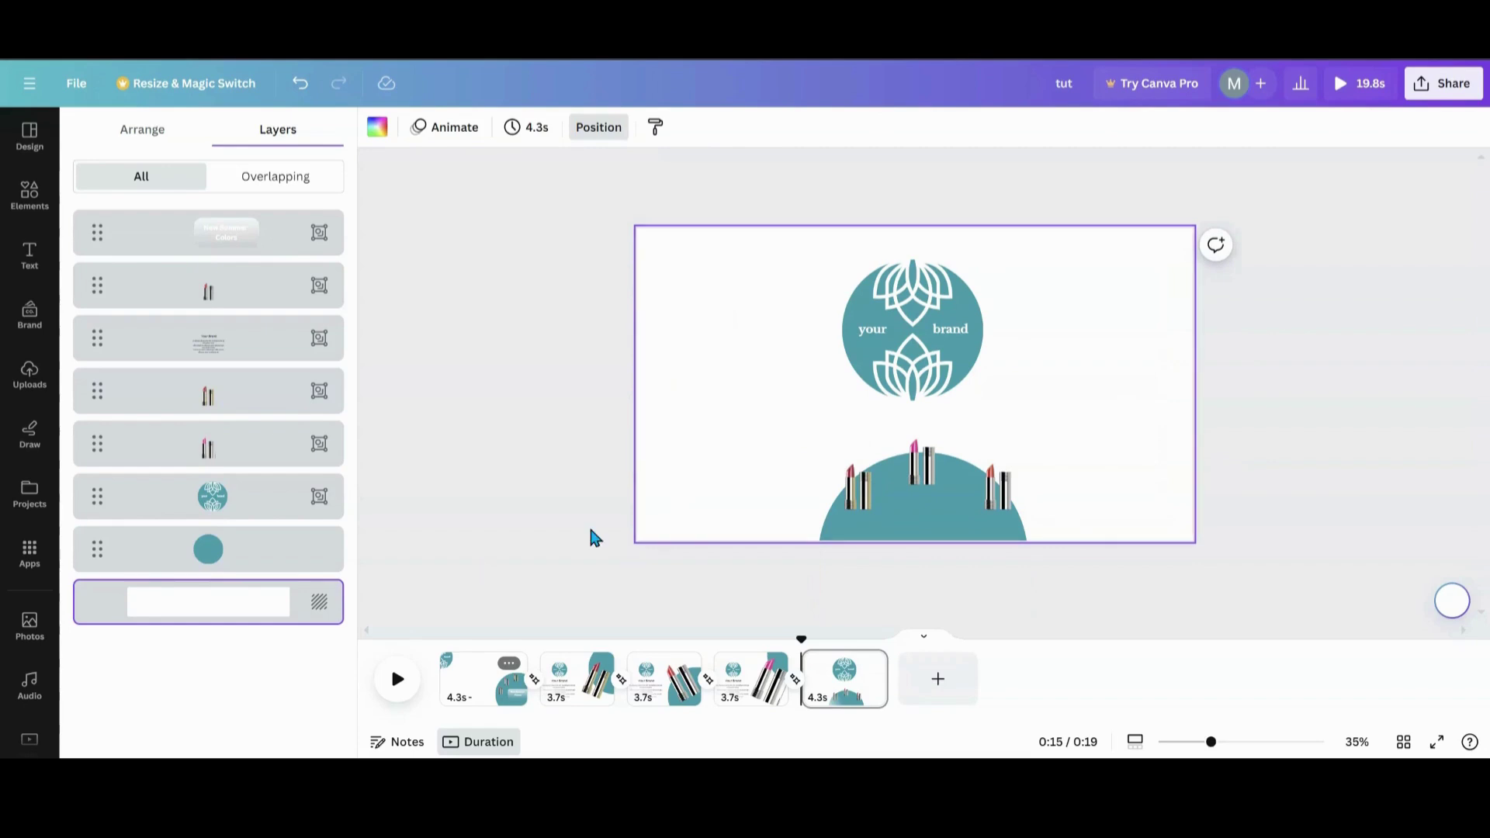
# Step: Set the Match & Move transition between pages 1 and 2 to 2.5 seconds and apply it between all pages
pyautogui.click(533, 681)
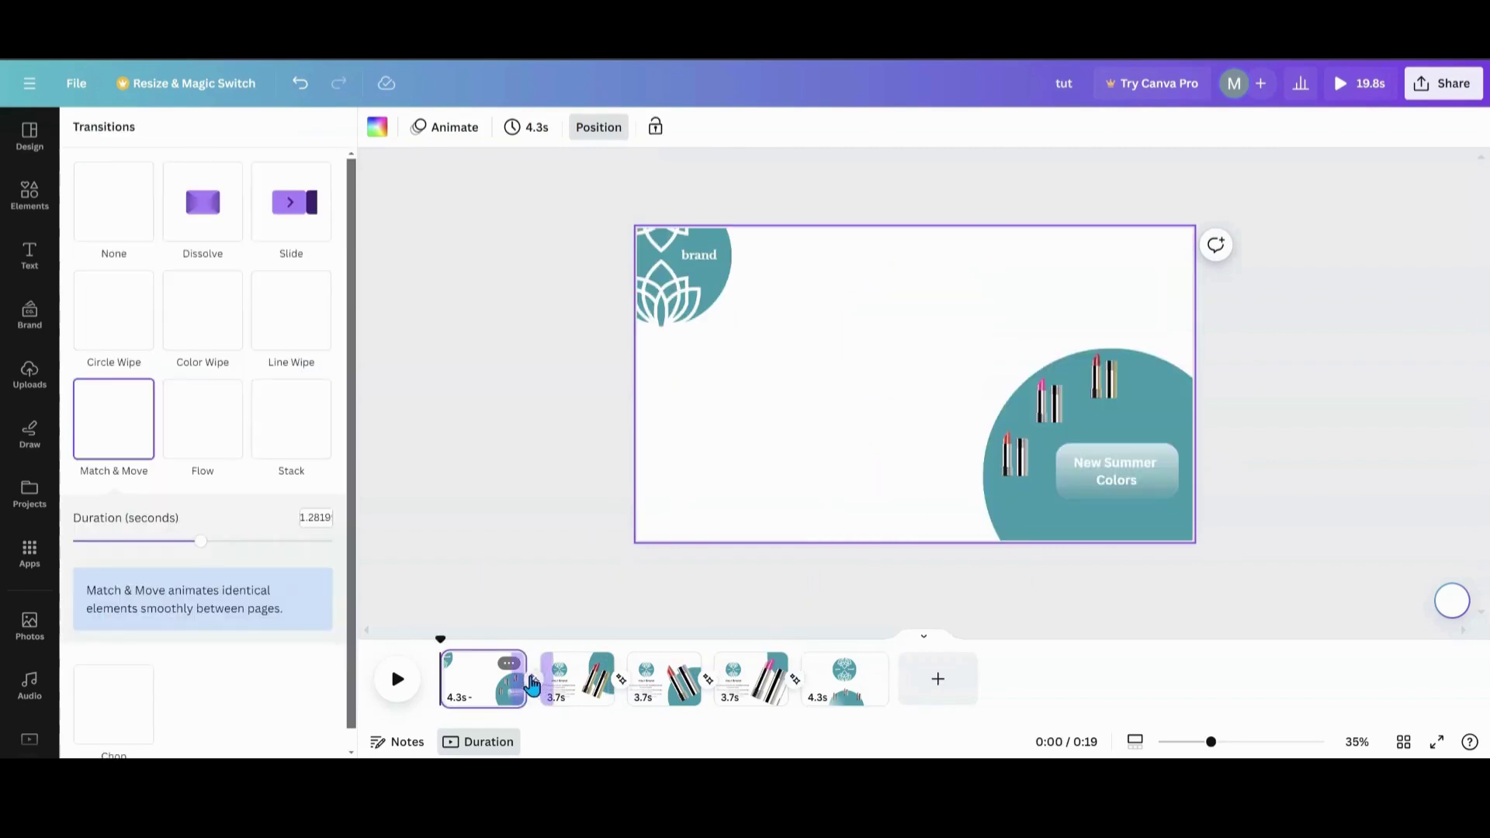
pyautogui.moveTo(201, 541); pyautogui.dragTo(369, 532)
pyautogui.click(281, 729)
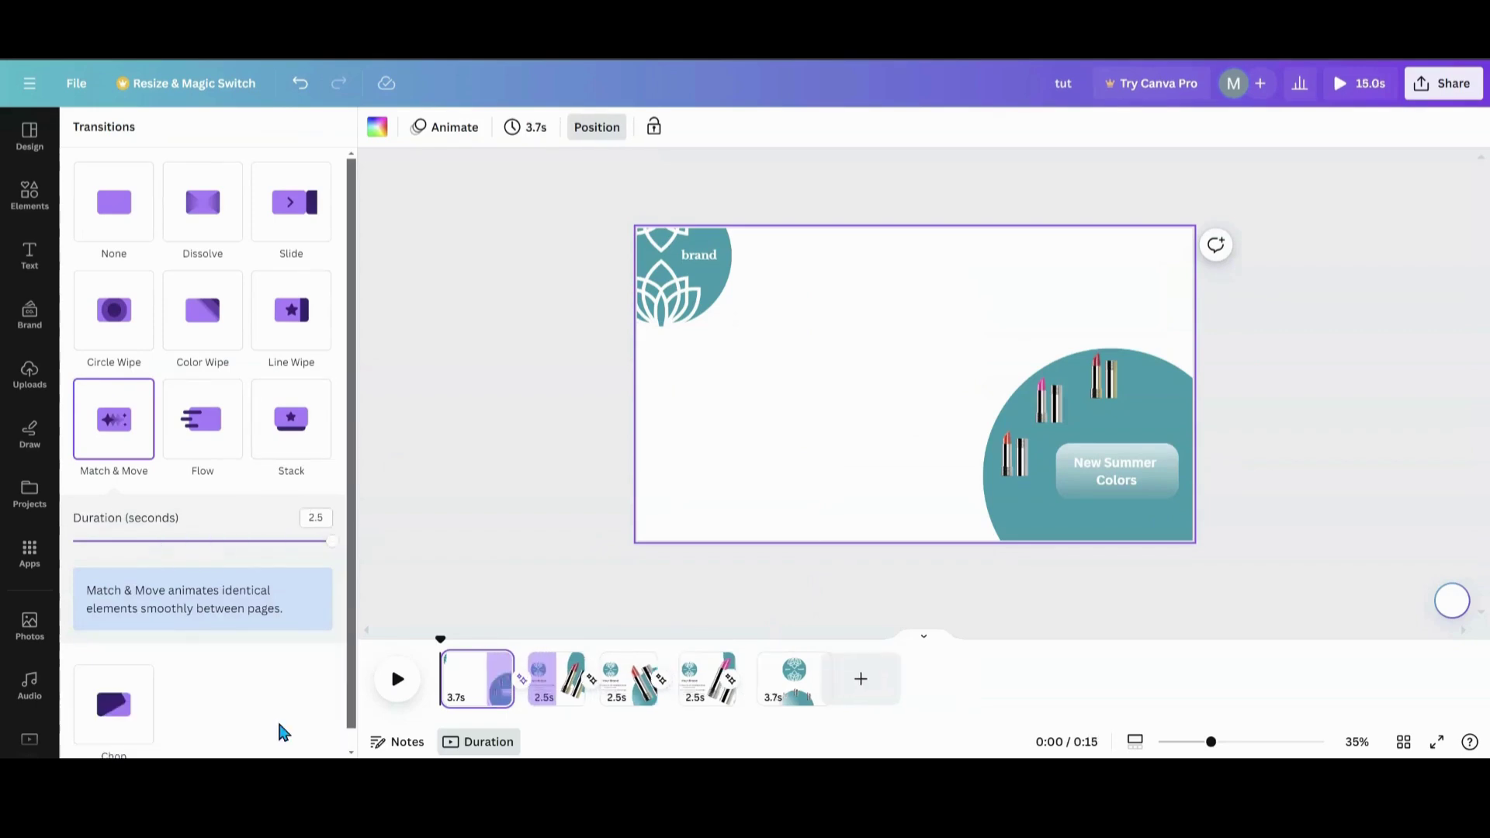
# Step: Set page 2's timing to 2.4 s and apply it to all pages
pyautogui.click(553, 698)
pyautogui.click(376, 224)
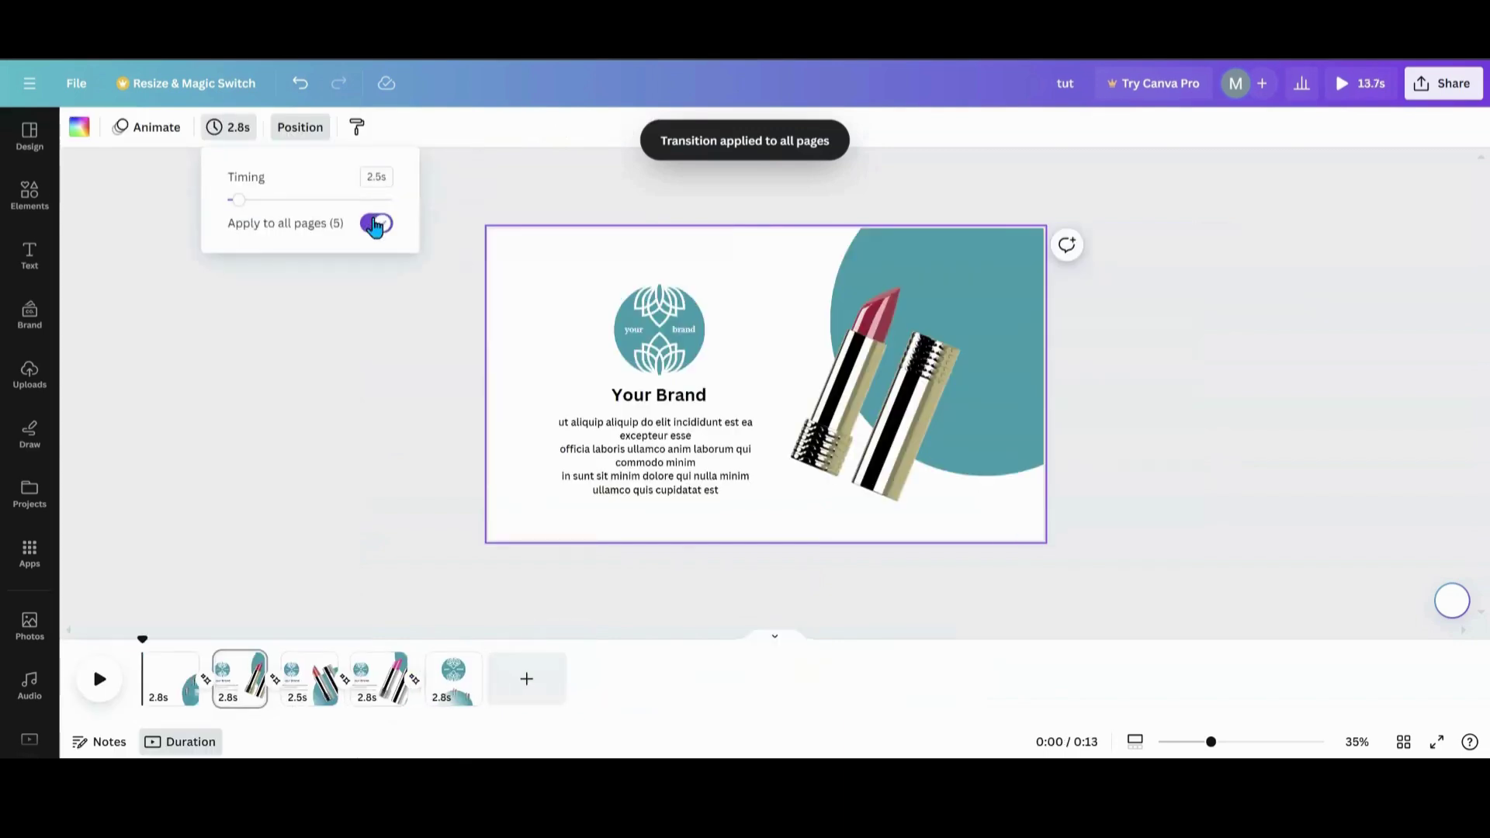
pyautogui.click(385, 175)
pyautogui.write('2.4')
pyautogui.click(376, 224)
# Step: Set the page timing to 2.1 s and apply it to all five pages
pyautogui.click(381, 177)
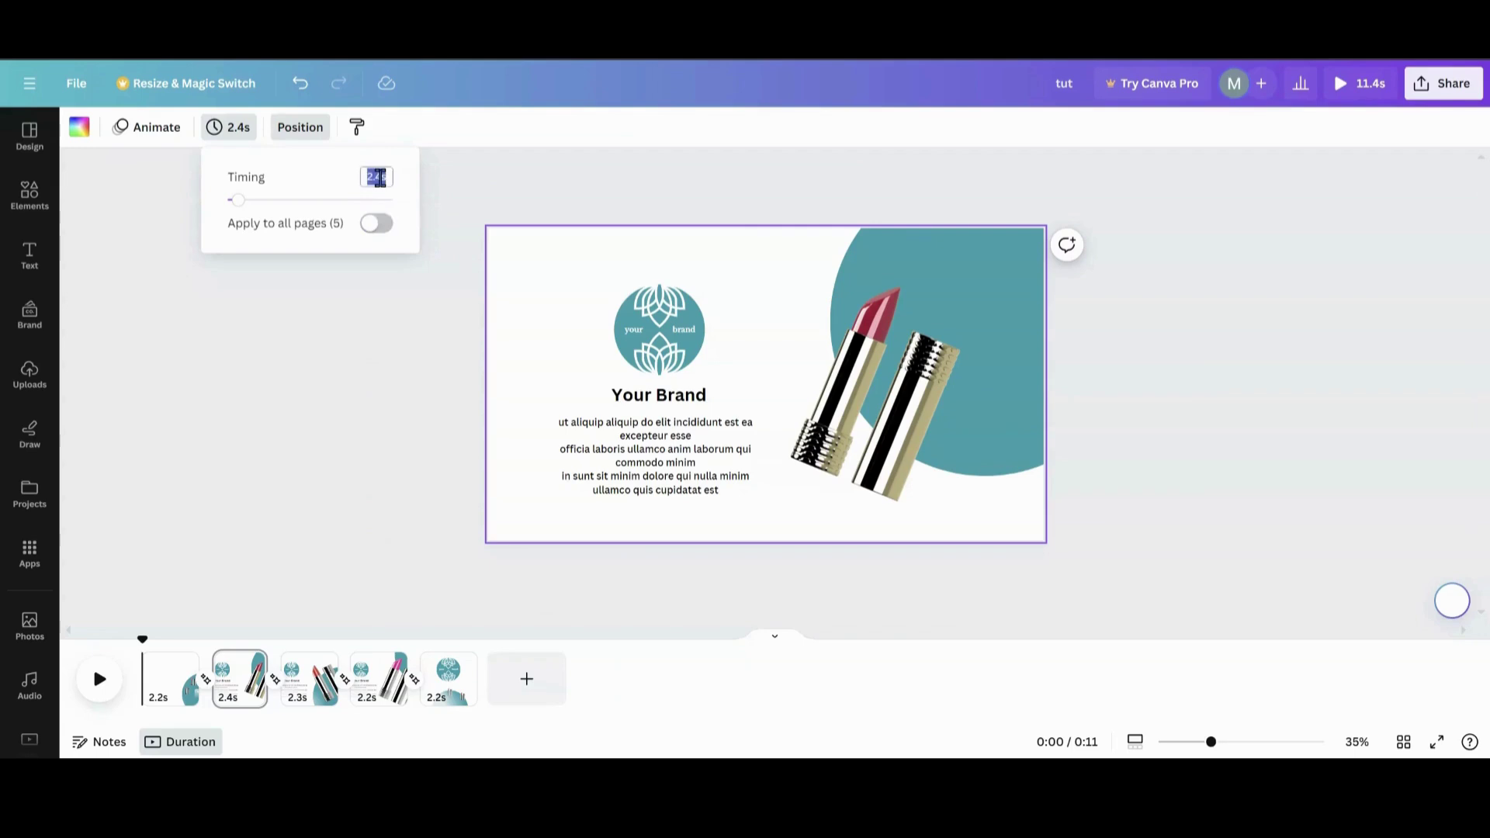
pyautogui.write('2.1')
pyautogui.click(377, 224)
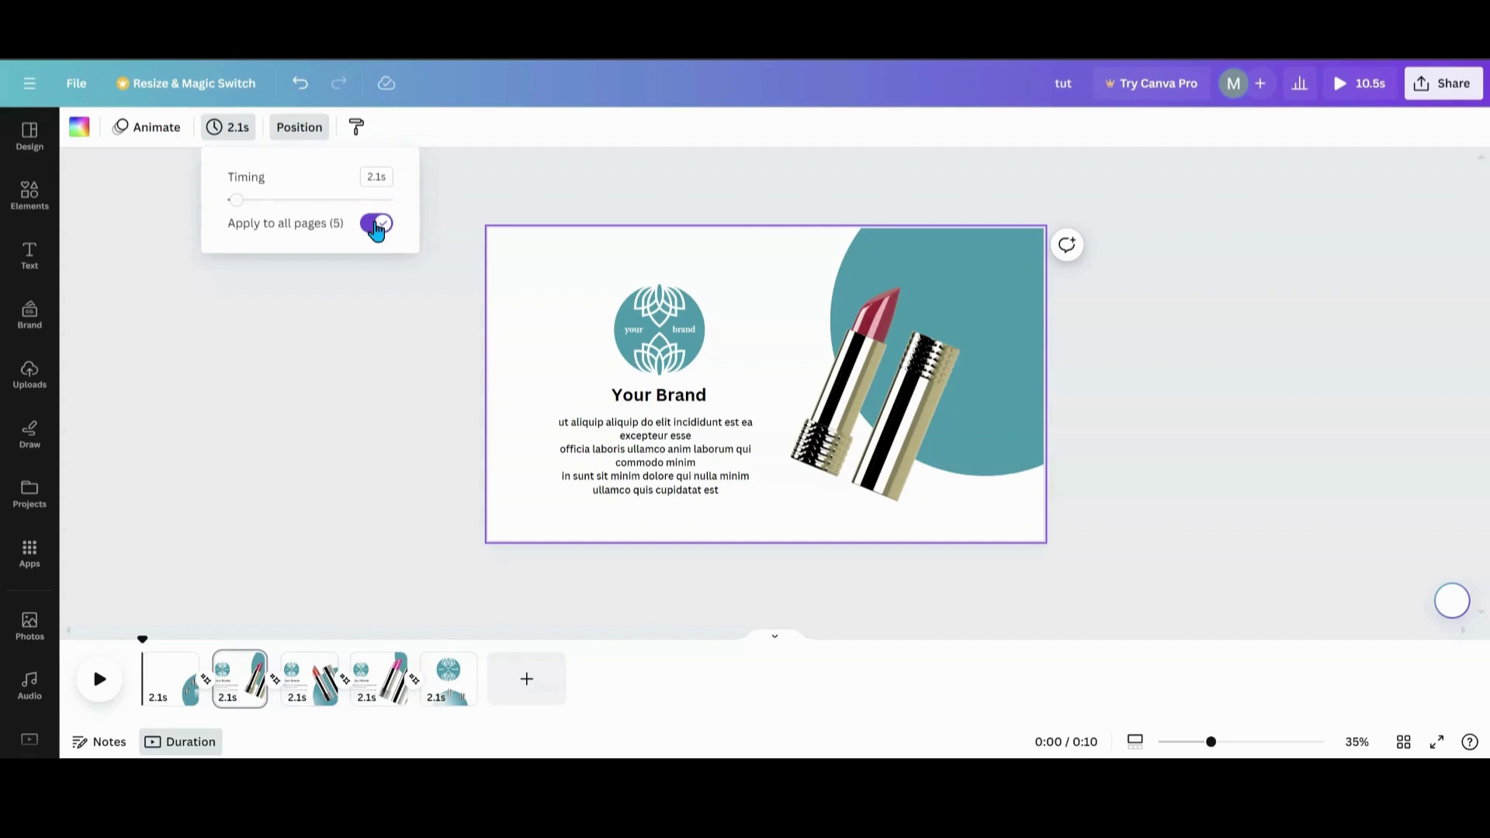
# Step: Play the whole animation from page 1 with the canvas enlarged to 50%
pyautogui.click(149, 668)
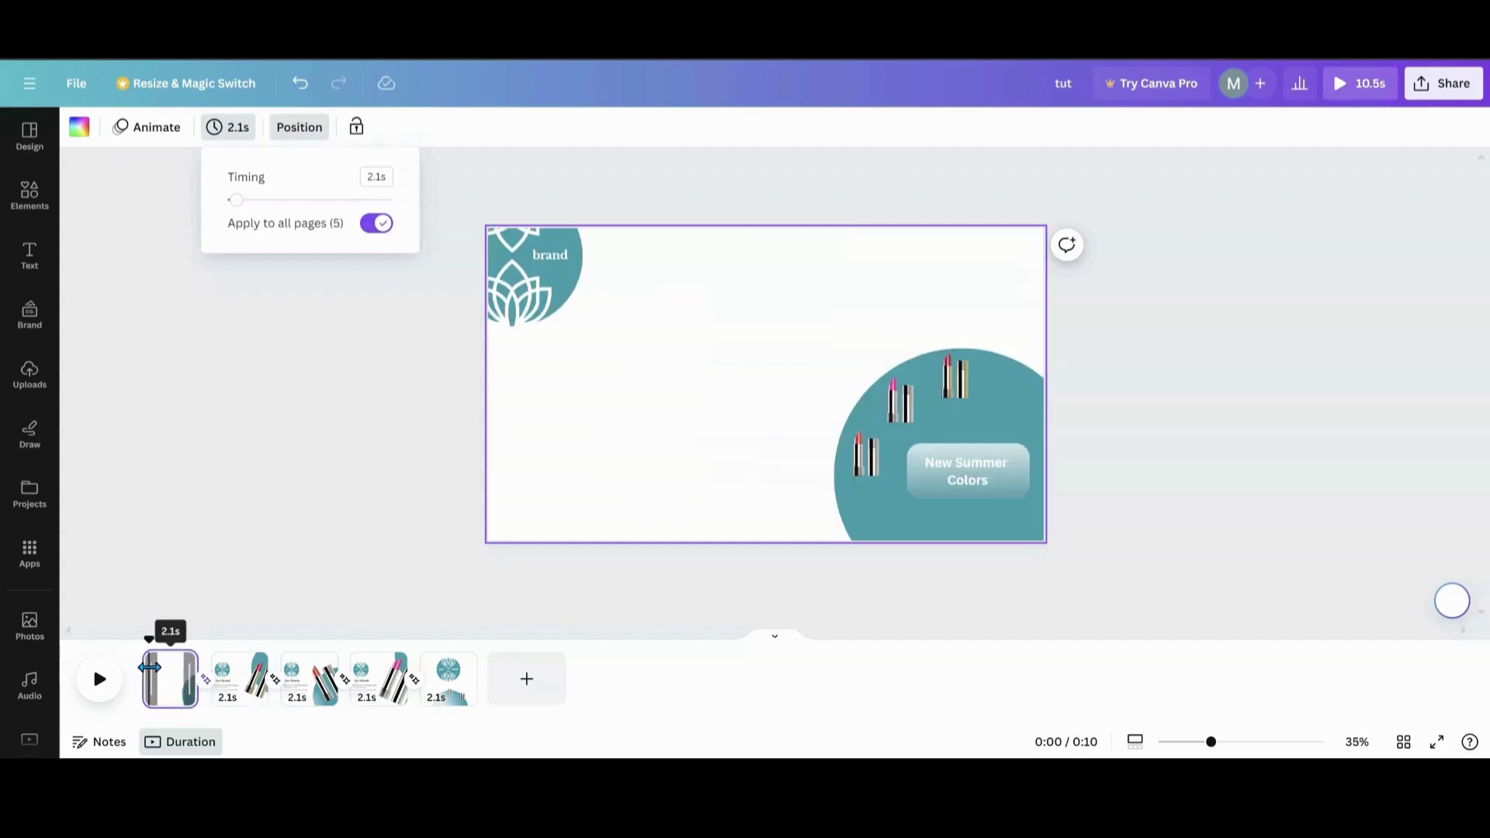
pyautogui.moveTo(1213, 746); pyautogui.dragTo(1227, 747)
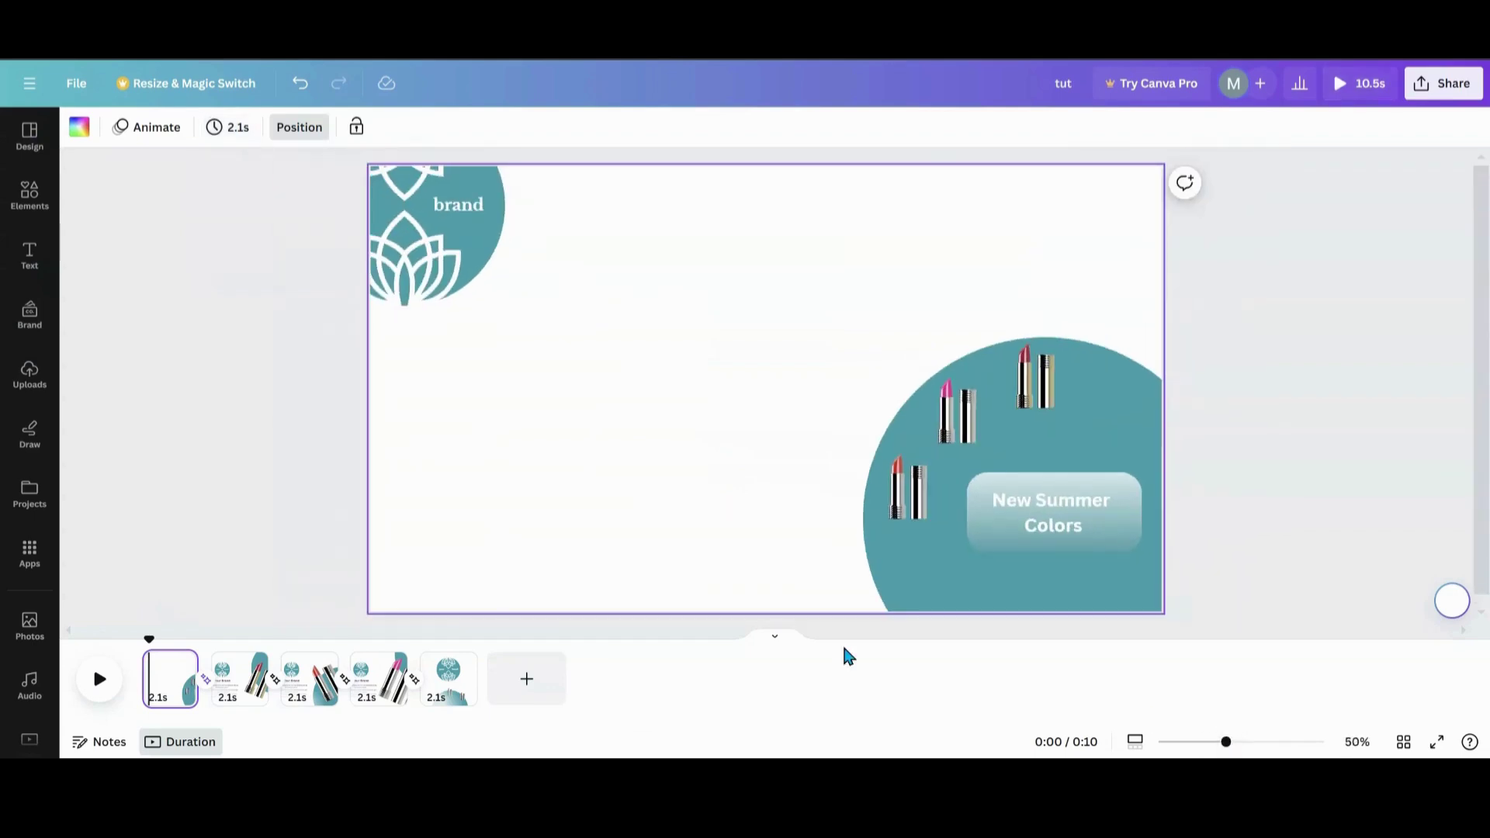
pyautogui.moveTo(146, 677)
pyautogui.click(99, 679)
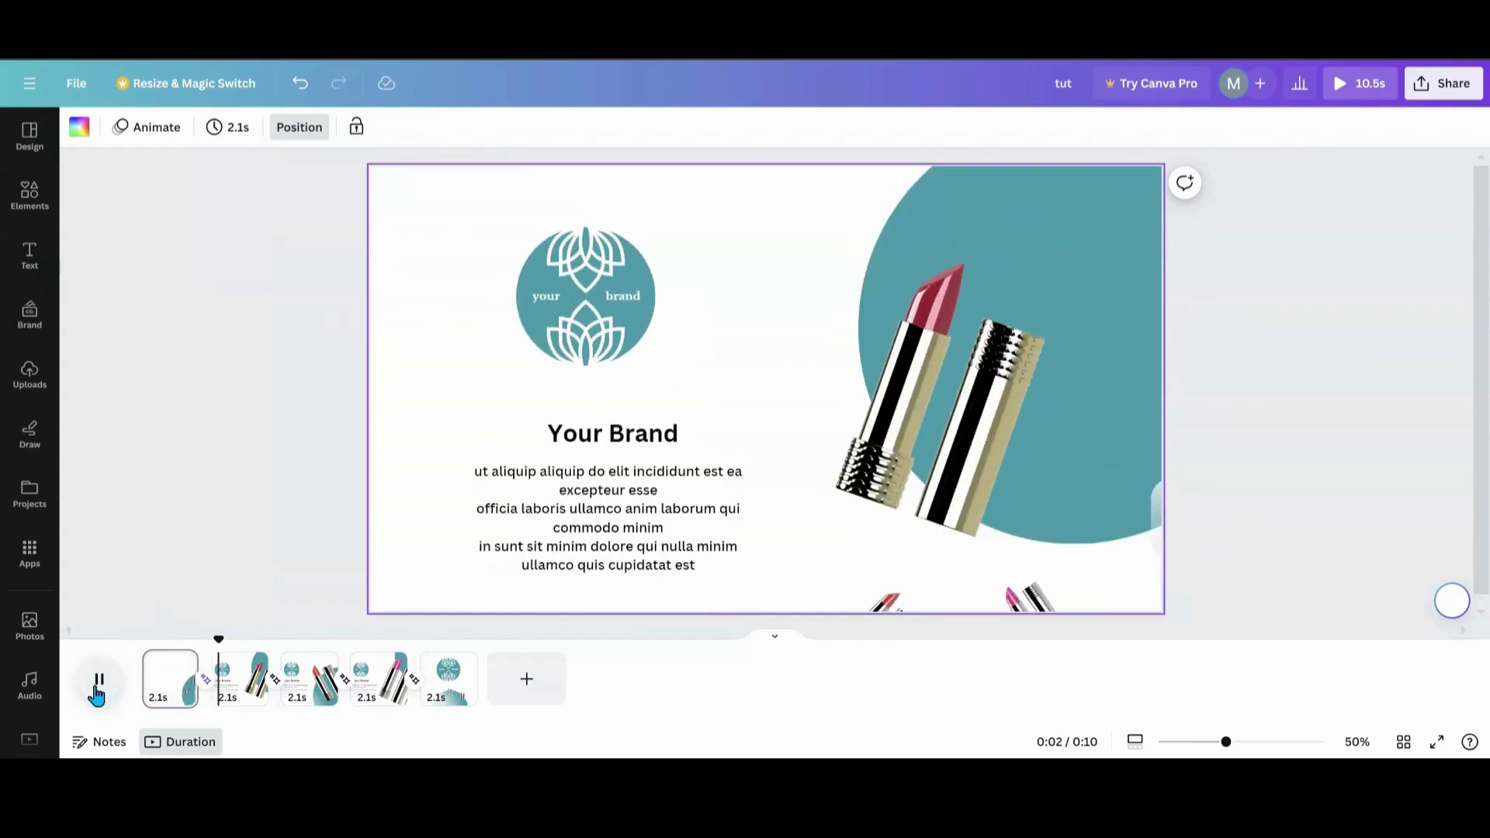